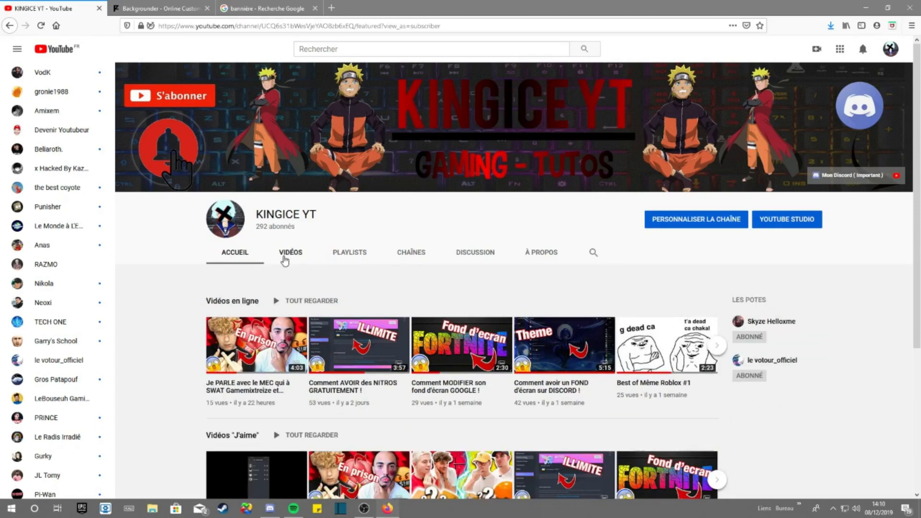
# Close the open Backgrounder and banner image search tabs, keeping only the YouTube channel page.
pyautogui.click(178, 5)
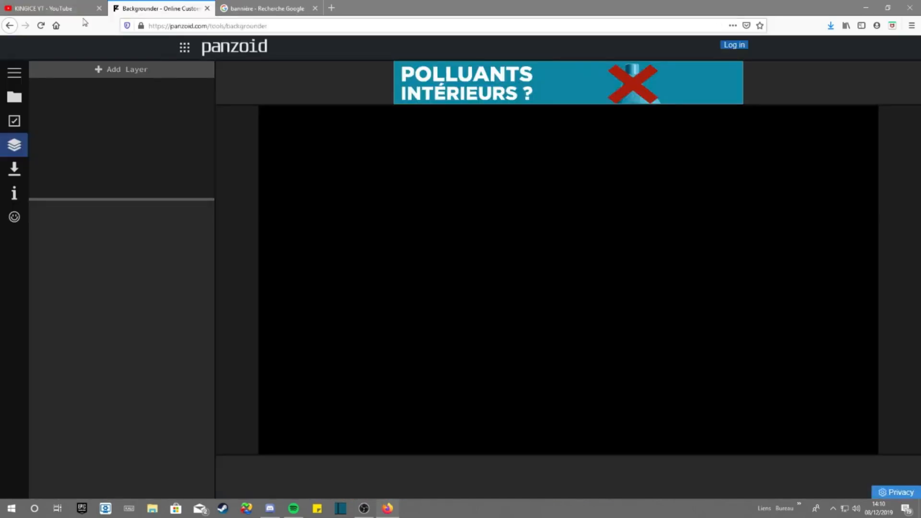
pyautogui.click(206, 8)
pyautogui.click(515, 221)
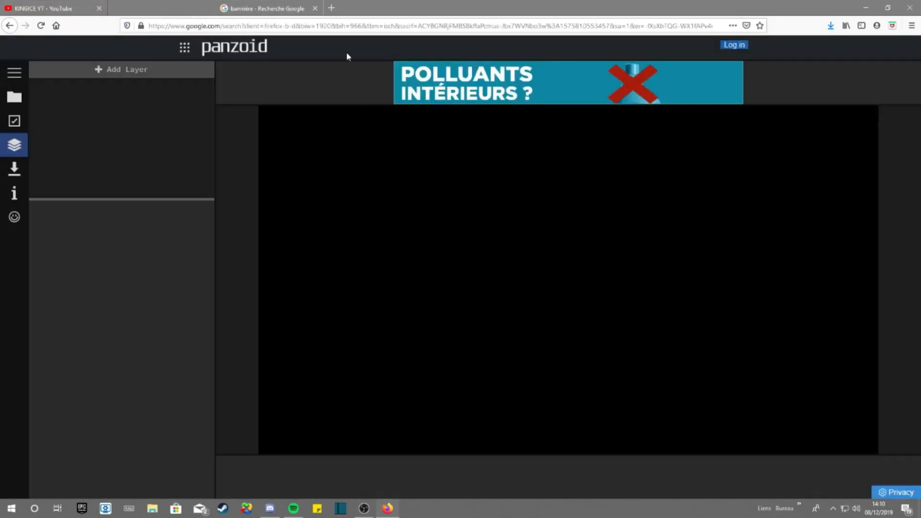
pyautogui.click(207, 9)
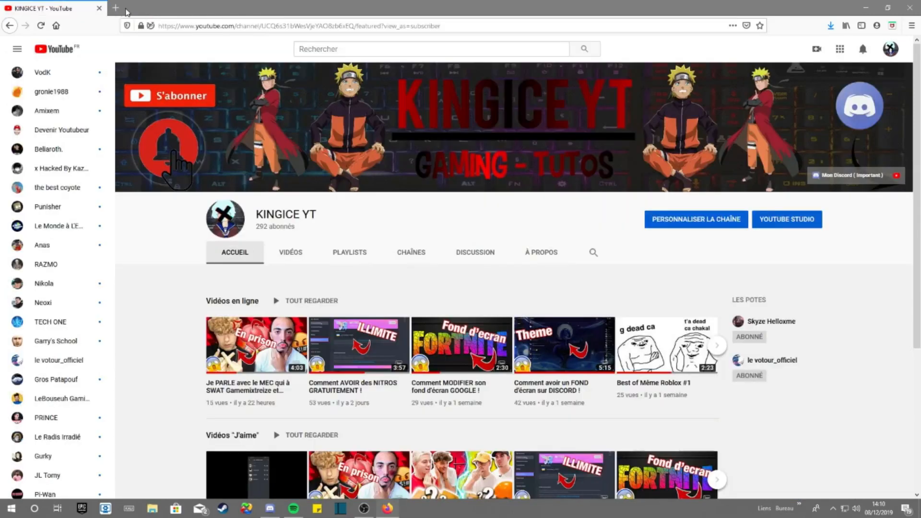
# Search Google for Panzoid in a new browser tab.
pyautogui.click(126, 8)
pyautogui.write('Panso')
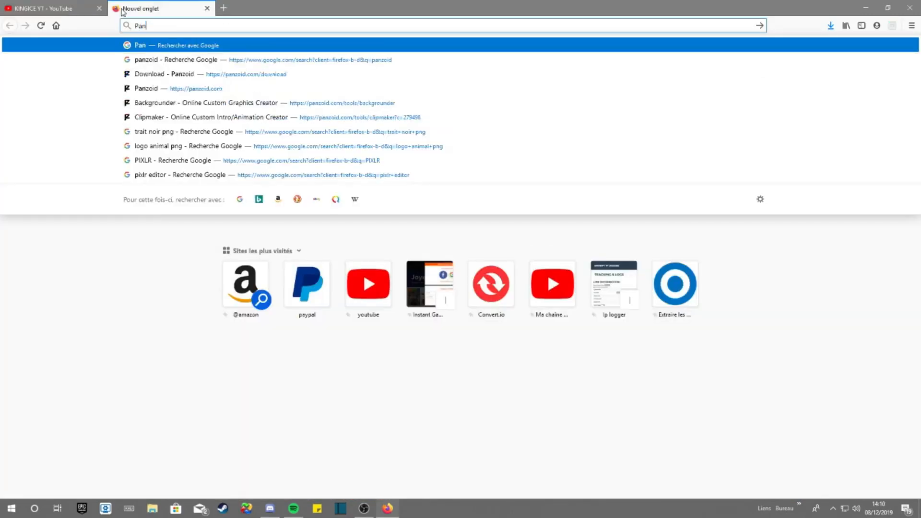
pyautogui.press('BackSpace')
pyautogui.press('BackSpace')
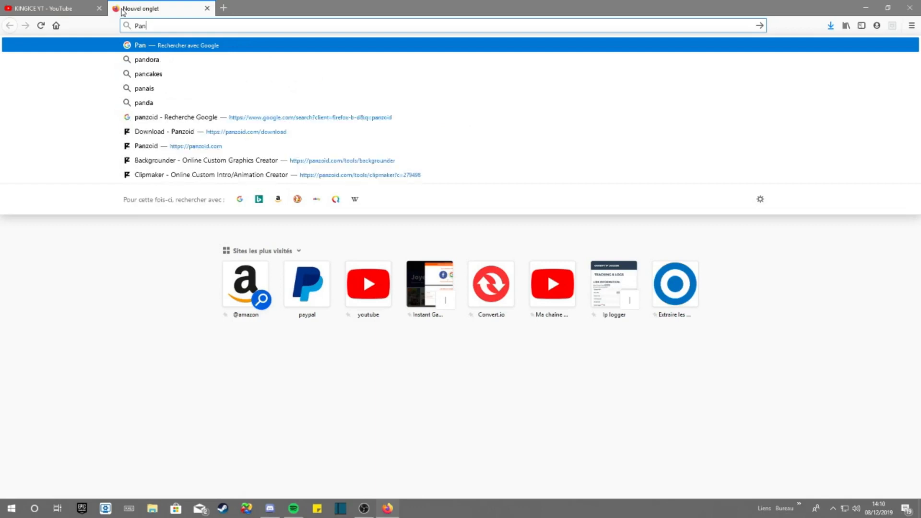
pyautogui.write('zoid')
pyautogui.press('Return')
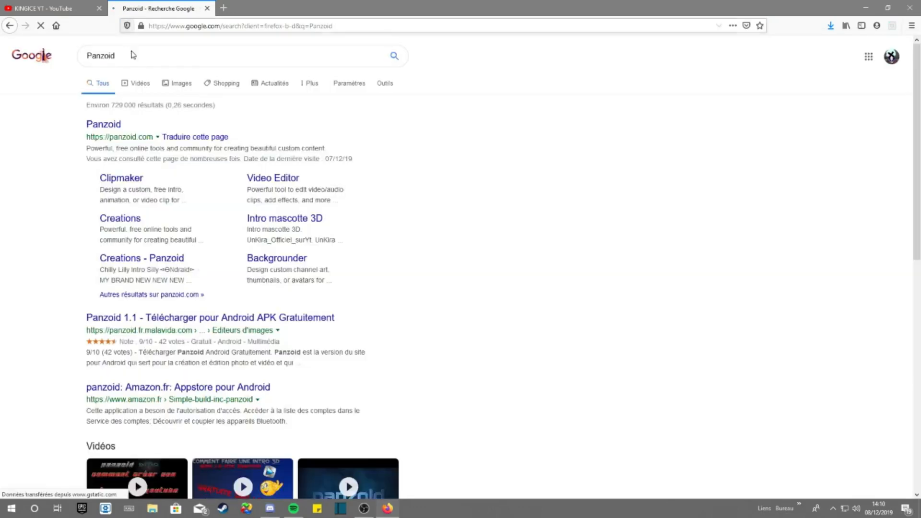
# Open the panzoid.com site from the search results and launch its Backgrounder tool.
pyautogui.click(108, 128)
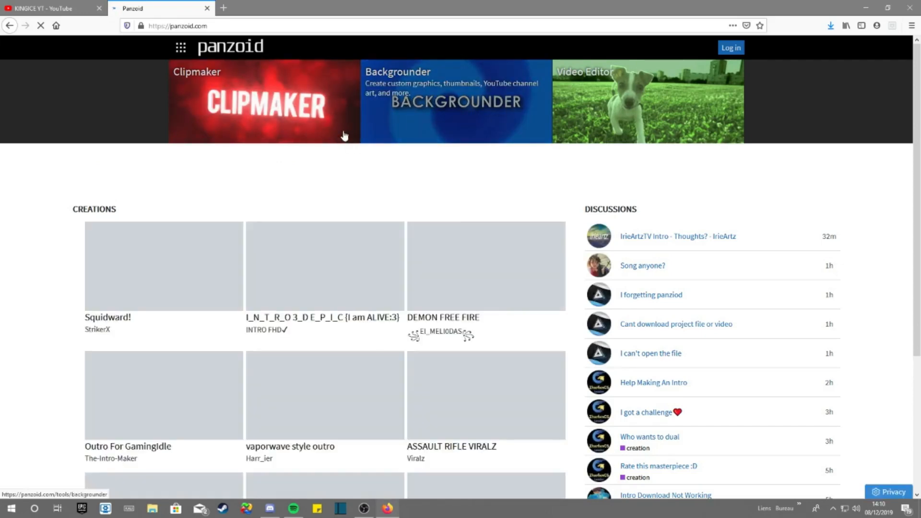
pyautogui.scroll(-1, 472, 328)
pyautogui.scroll(1, 433, 148)
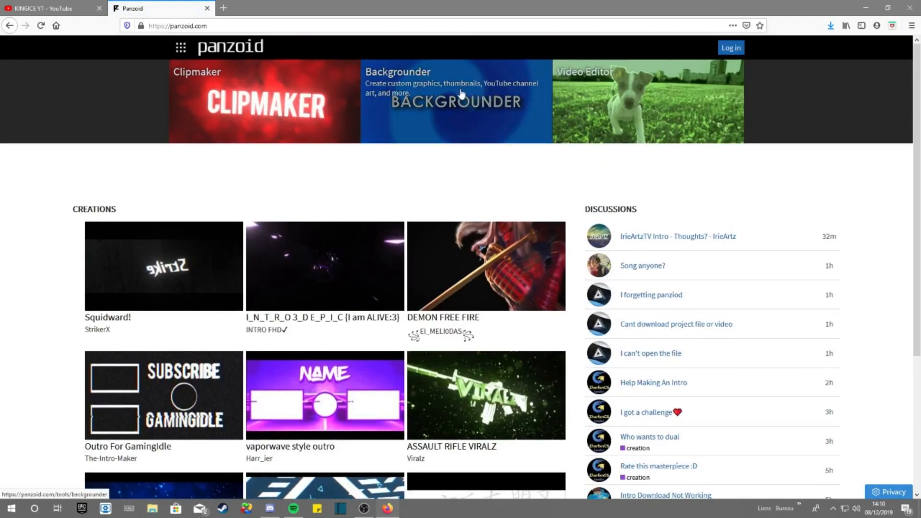
pyautogui.click(465, 107)
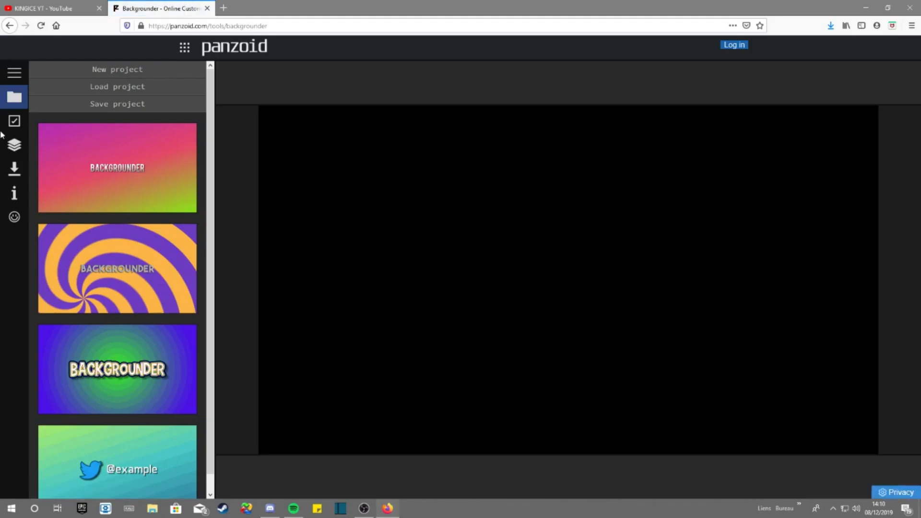
# Add an image layer containing the YouTube banner size template from the photo folder in Images.
pyautogui.click(15, 150)
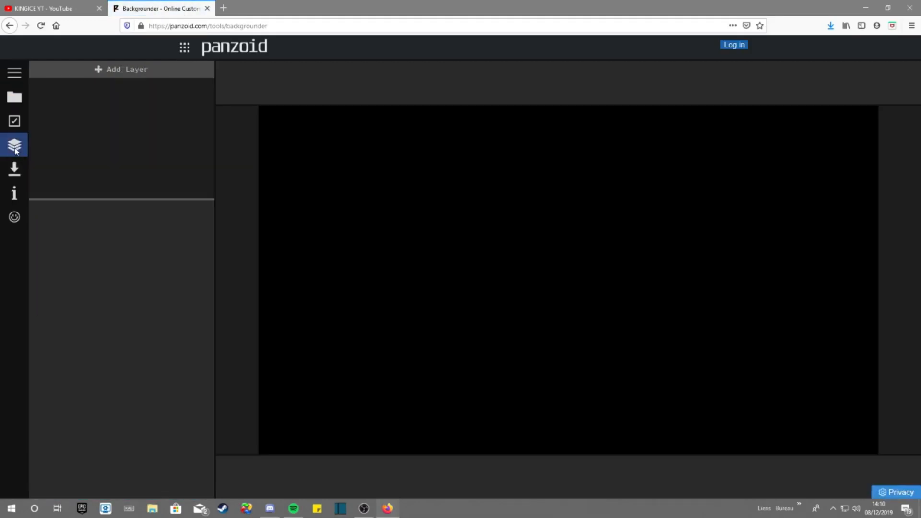
pyautogui.click(104, 73)
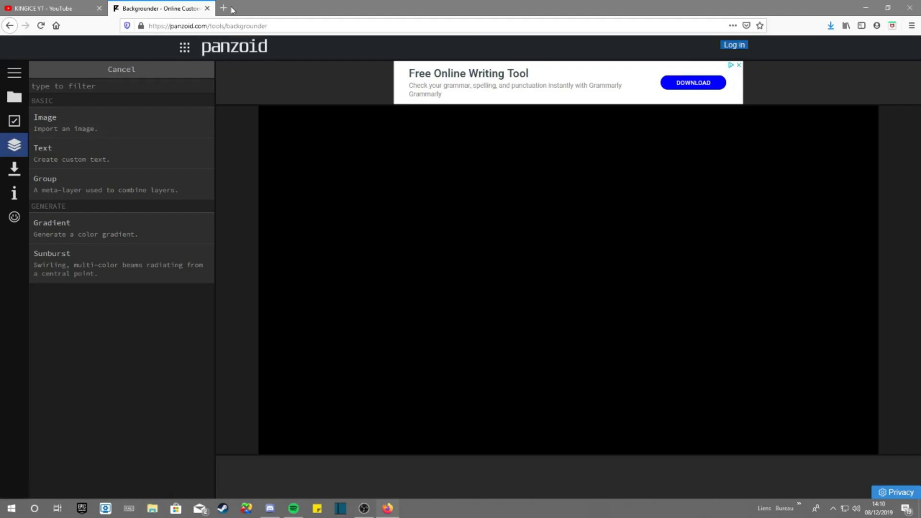
pyautogui.hotkey('ctrl', 't')
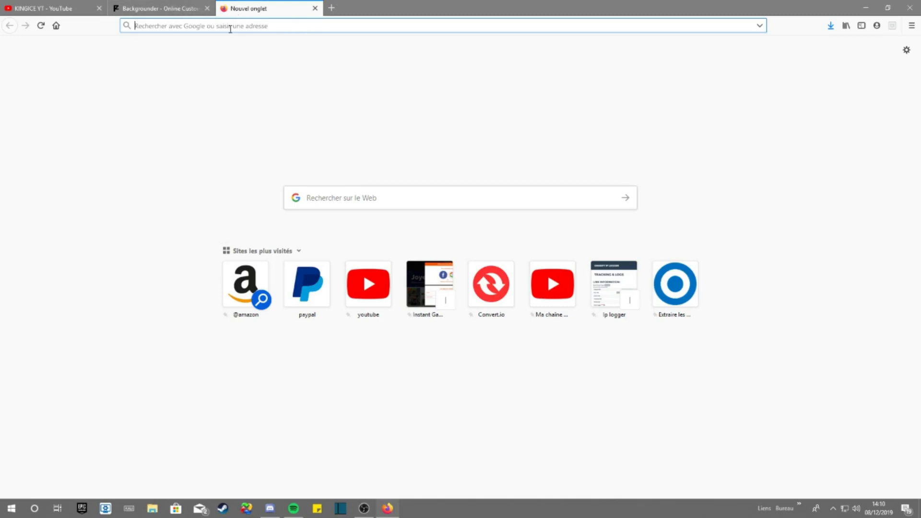
pyautogui.click(201, 14)
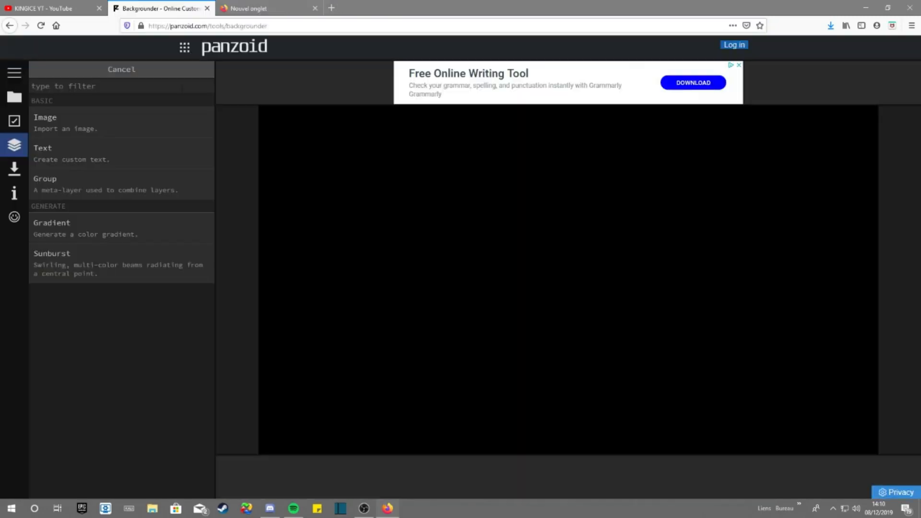
pyautogui.click(86, 128)
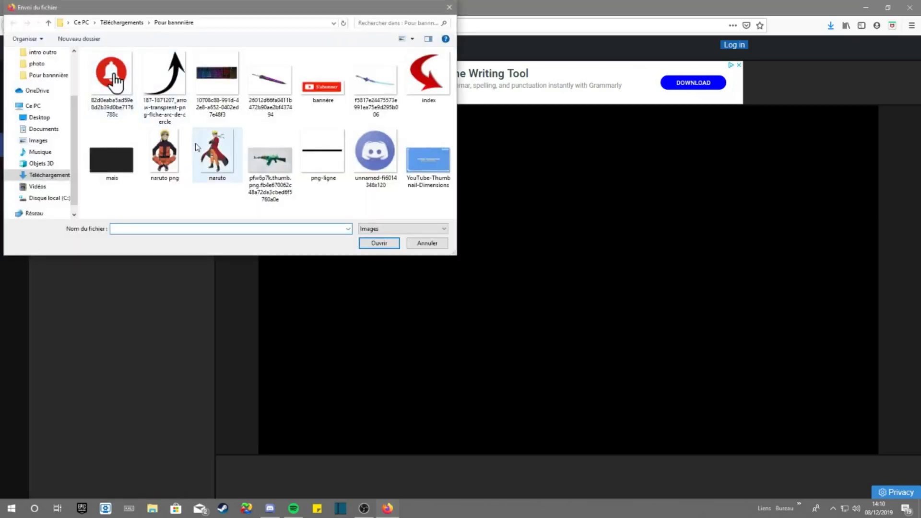
pyautogui.click(58, 142)
pyautogui.doubleClick(318, 76)
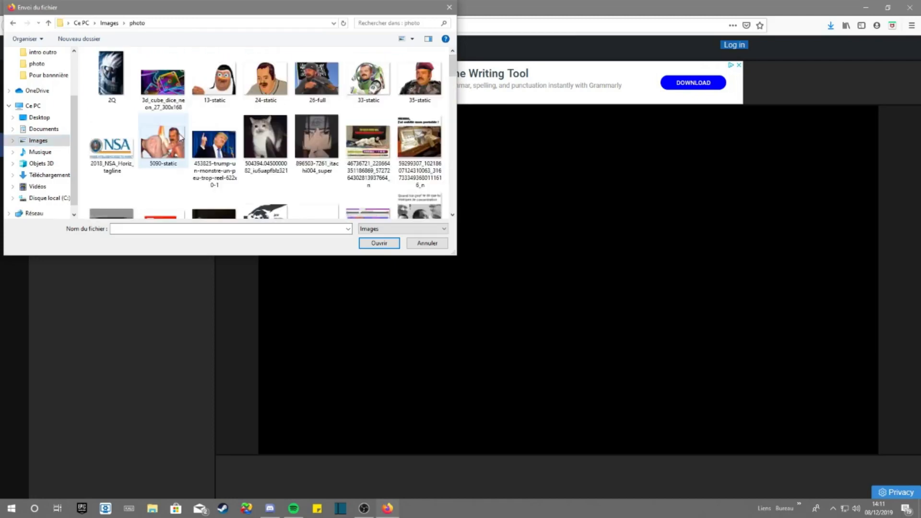
pyautogui.scroll(-1, 182, 138)
pyautogui.doubleClick(113, 175)
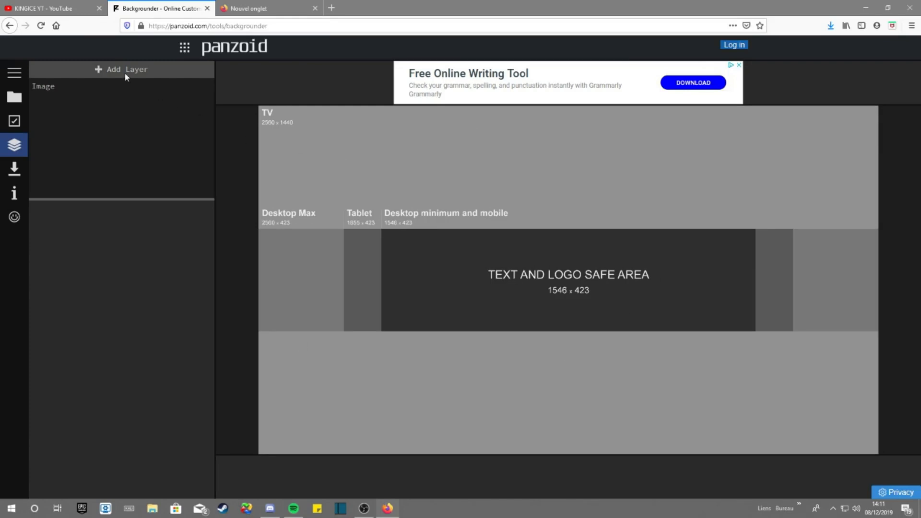
# Search Google for "walpeper blue" in the empty tab and show the image results.
pyautogui.click(255, 11)
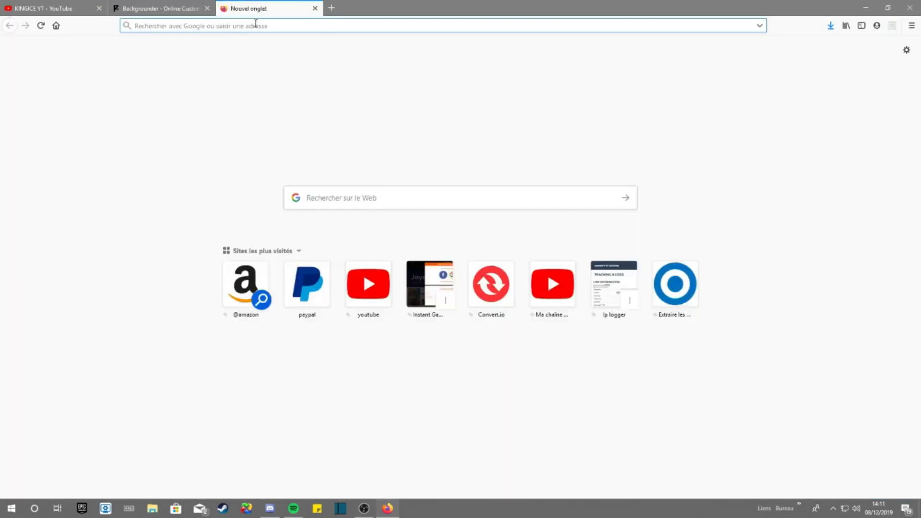
pyautogui.write('walpeper')
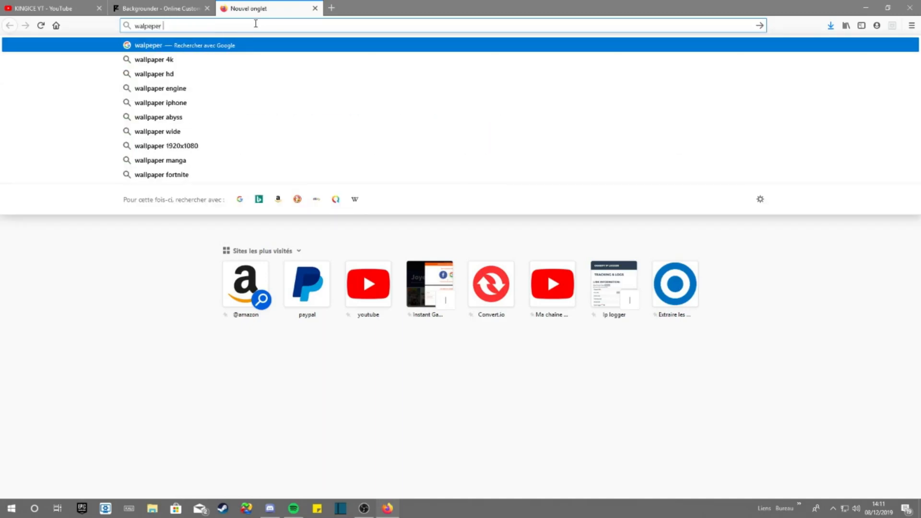
pyautogui.write(' blue')
pyautogui.press('Return')
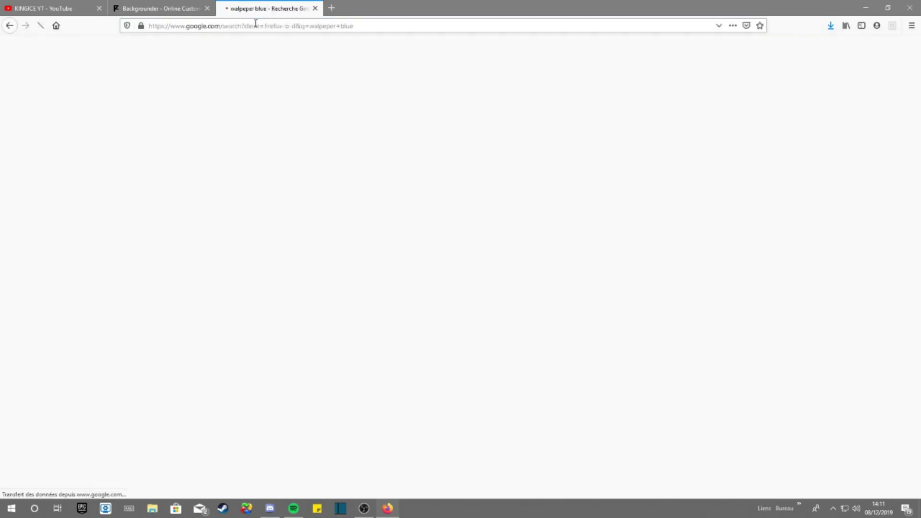
pyautogui.click(125, 85)
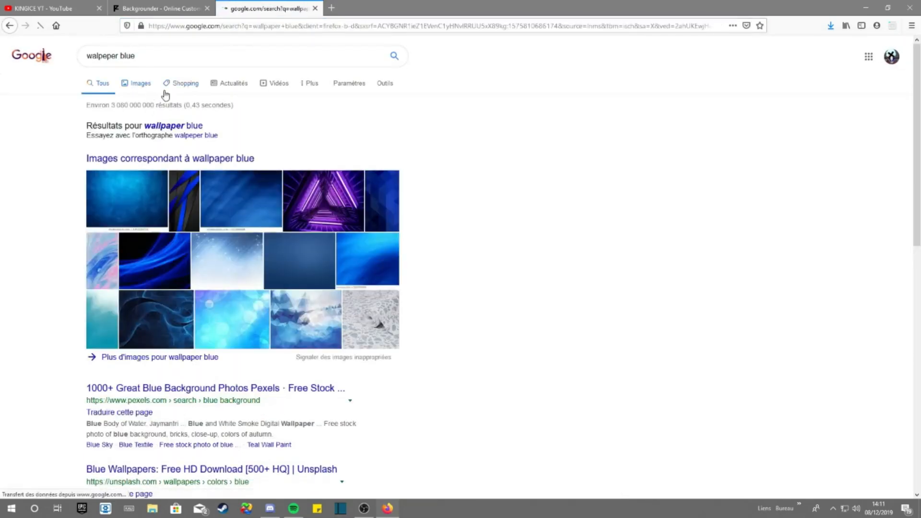
# Browse the blue wallpaper results and open the preview of Abstract Wallpaper Blue from WallpaperGet.com.
pyautogui.scroll(-5, 268, 267)
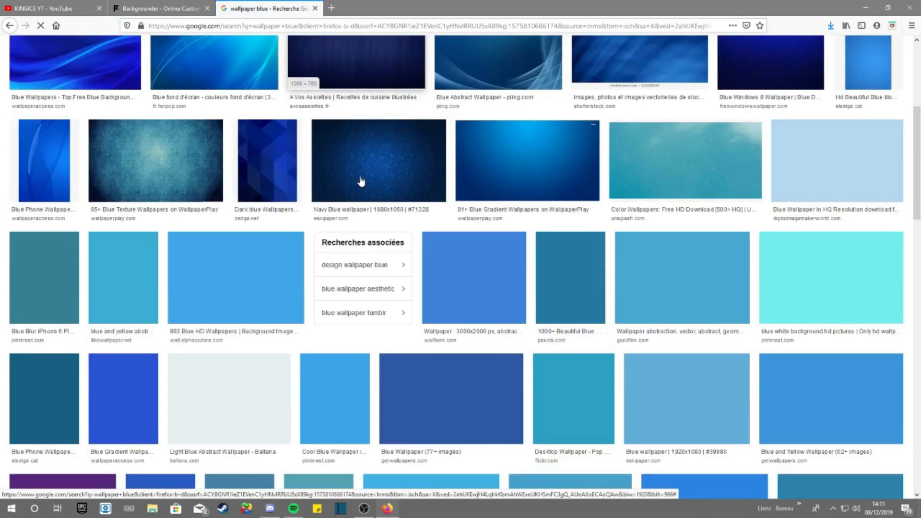
pyautogui.scroll(-5, 268, 267)
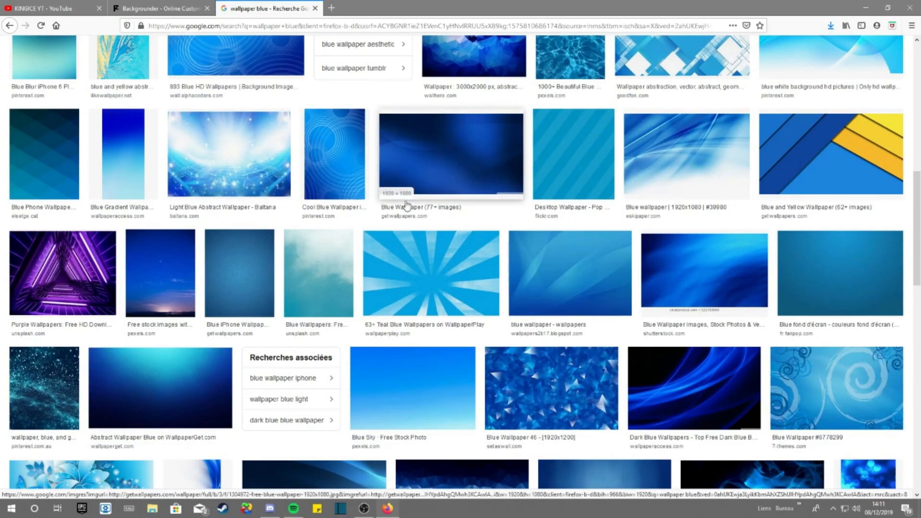
pyautogui.scroll(-5, 405, 205)
pyautogui.scroll(-4, 207, 151)
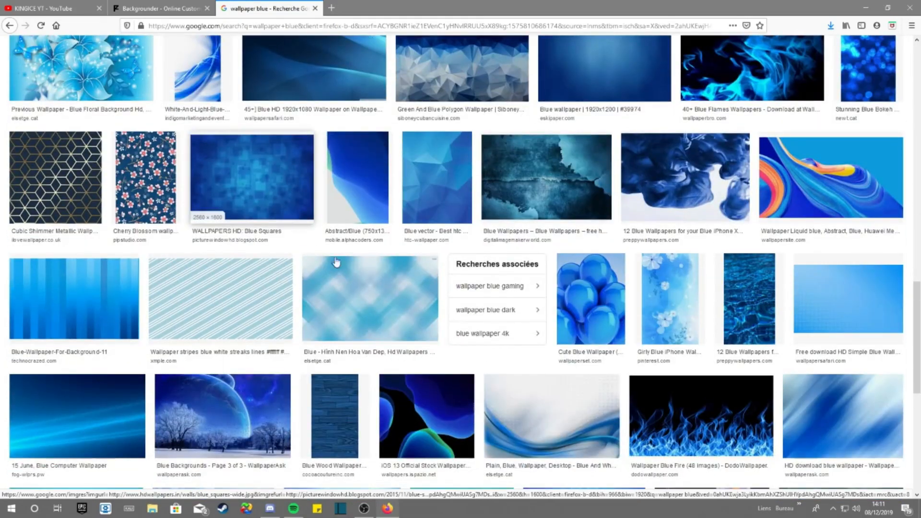
pyautogui.scroll(4, 128, 168)
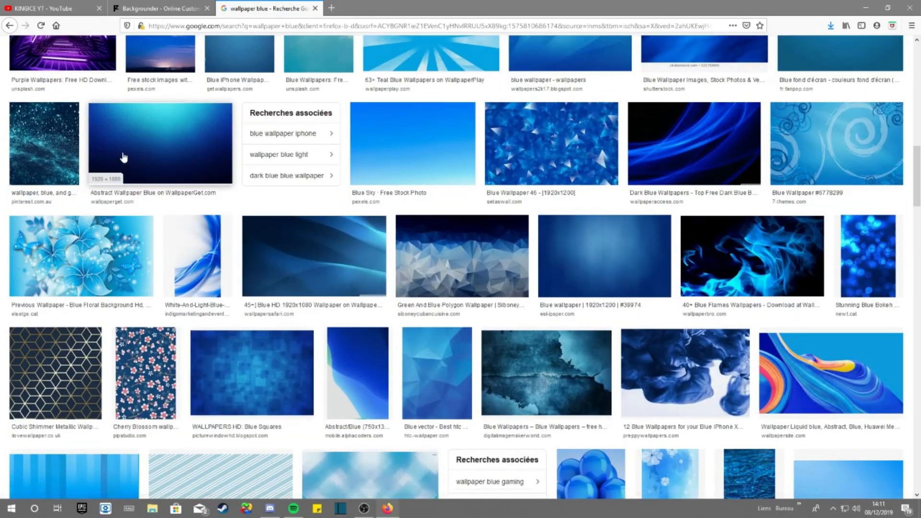
pyautogui.click(123, 157)
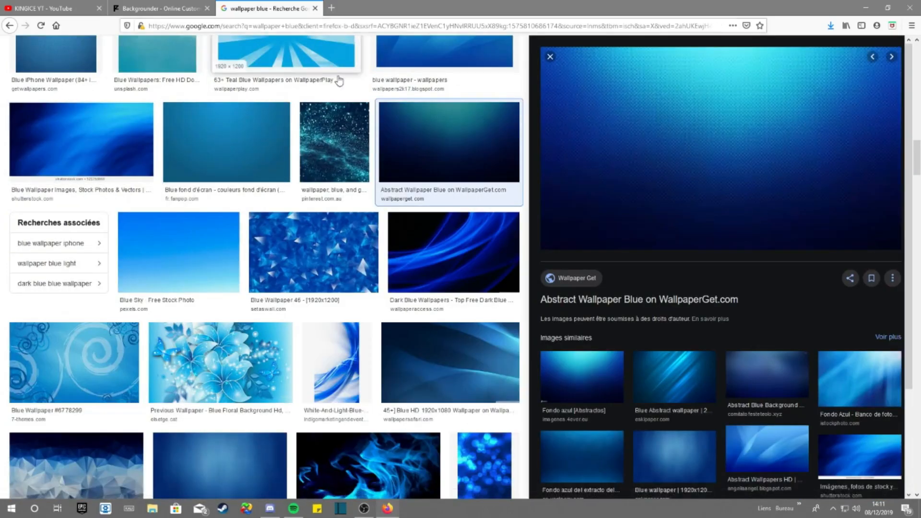
# Save the previewed wallpaper as "images" in a new folder named "video bannière" inside Téléchargements.
pyautogui.rightClick(608, 117)
pyautogui.click(700, 238)
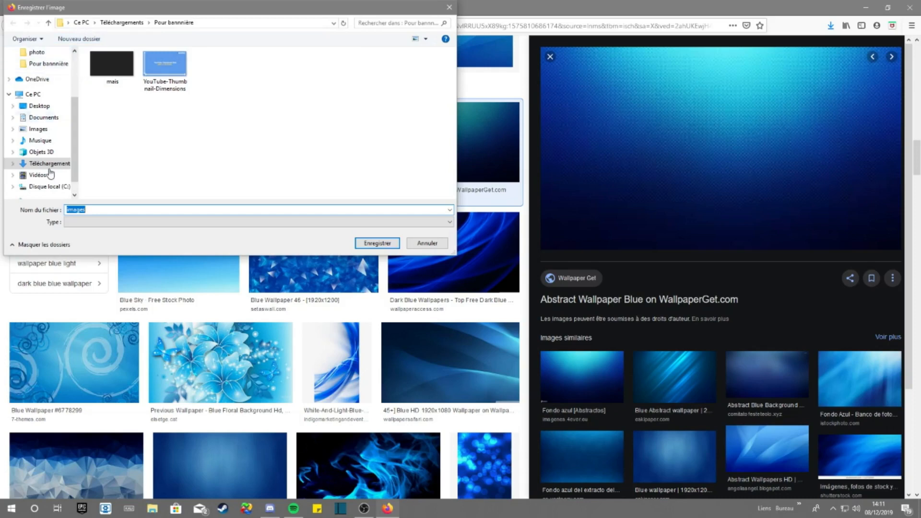
pyautogui.click(48, 164)
pyautogui.click(93, 40)
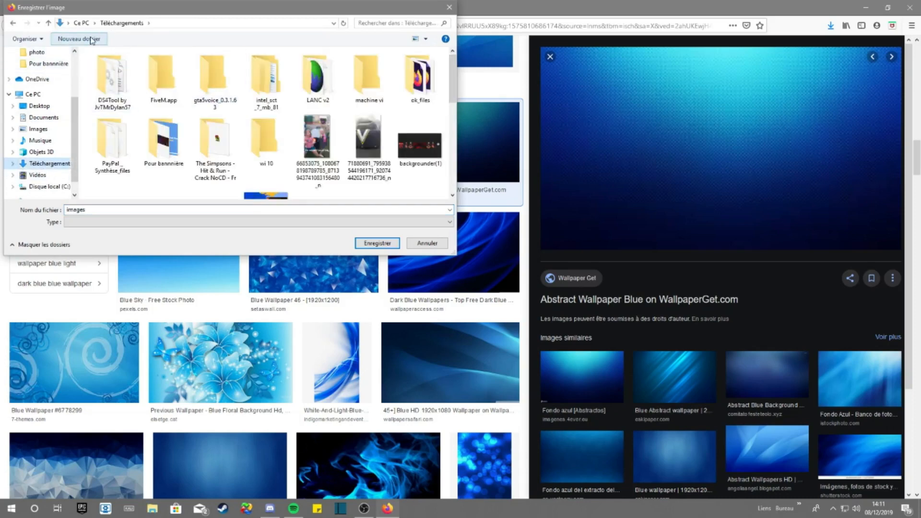
pyautogui.write('video')
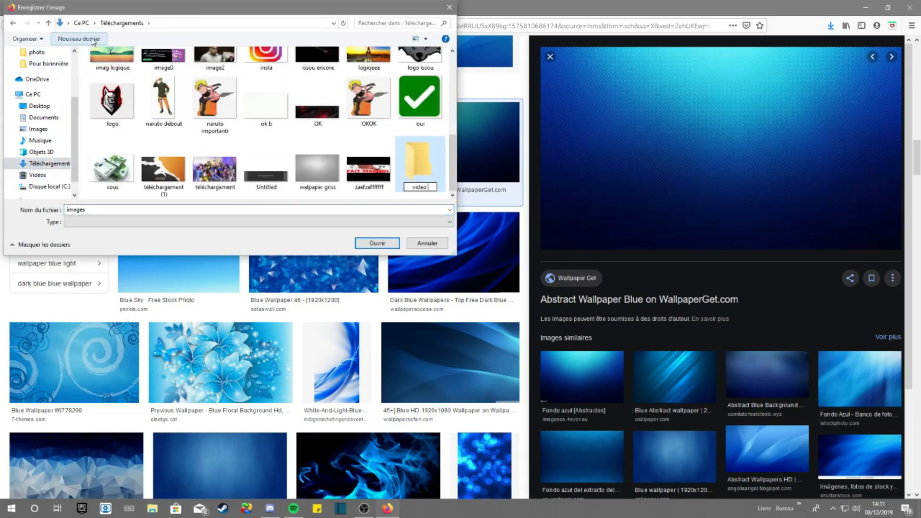
pyautogui.write(' bannière')
pyautogui.press('Return')
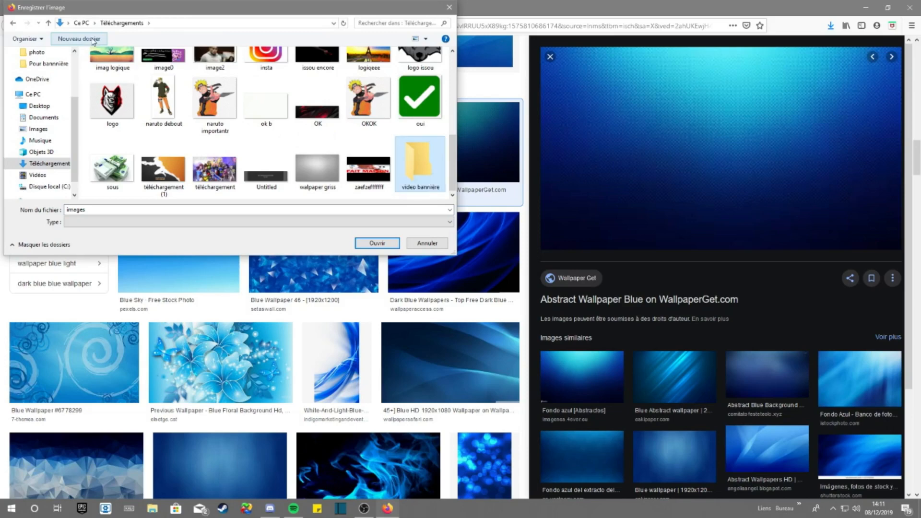
pyautogui.press('Return')
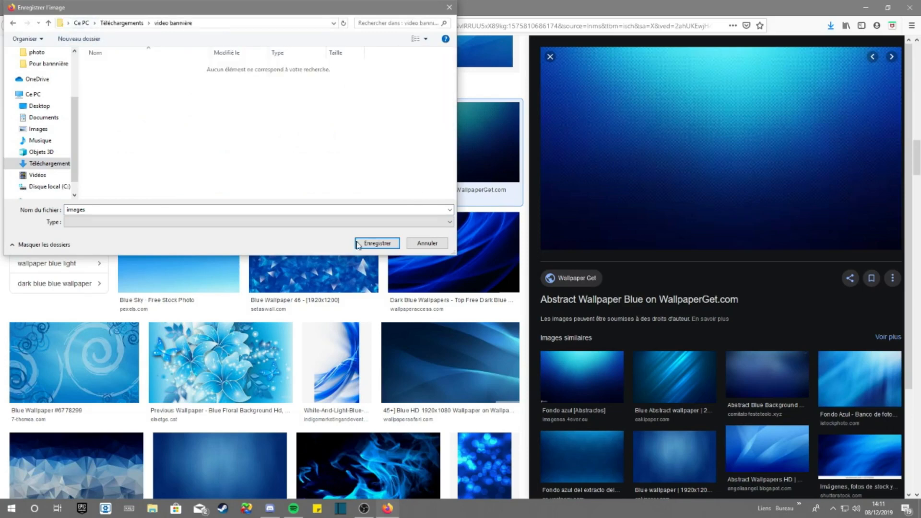
pyautogui.click(372, 243)
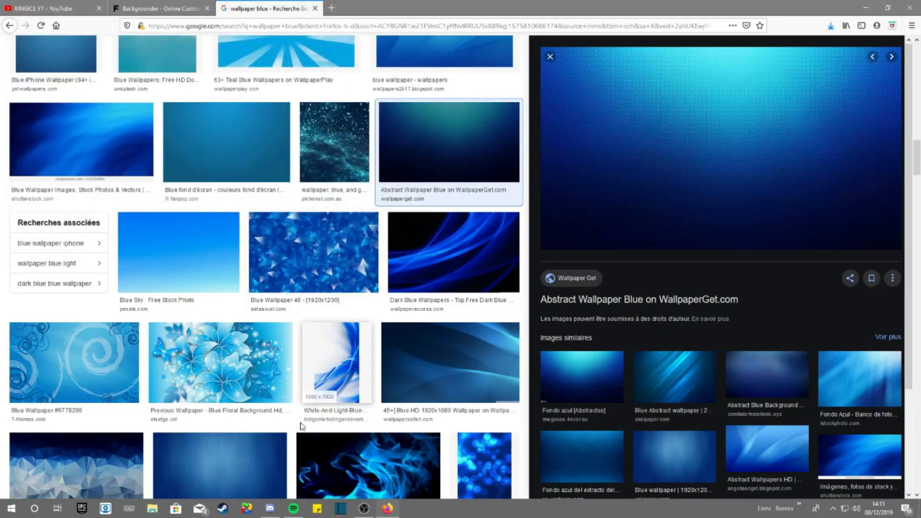
# Switch to Panzoid Backgrounder, start adding an image layer, and look for the wallpaper in the "video bannière" folder in Téléchargements.
pyautogui.click(181, 8)
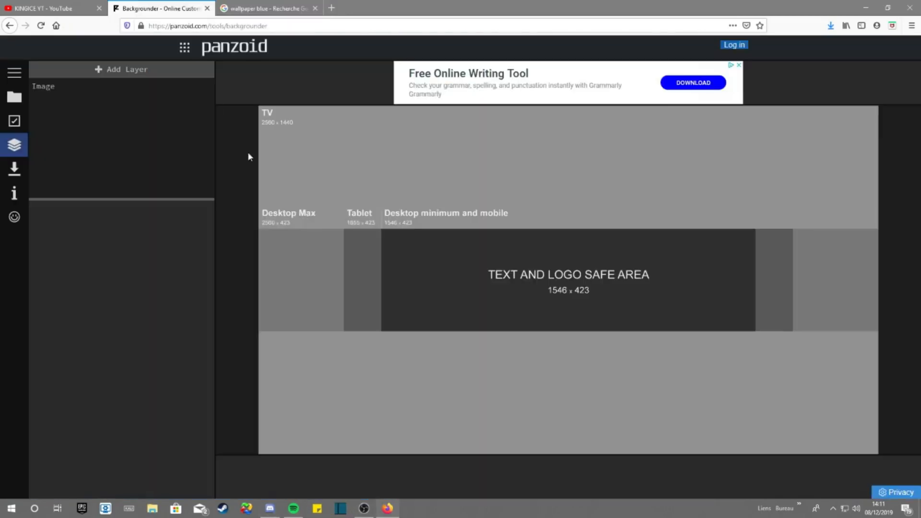
pyautogui.click(123, 69)
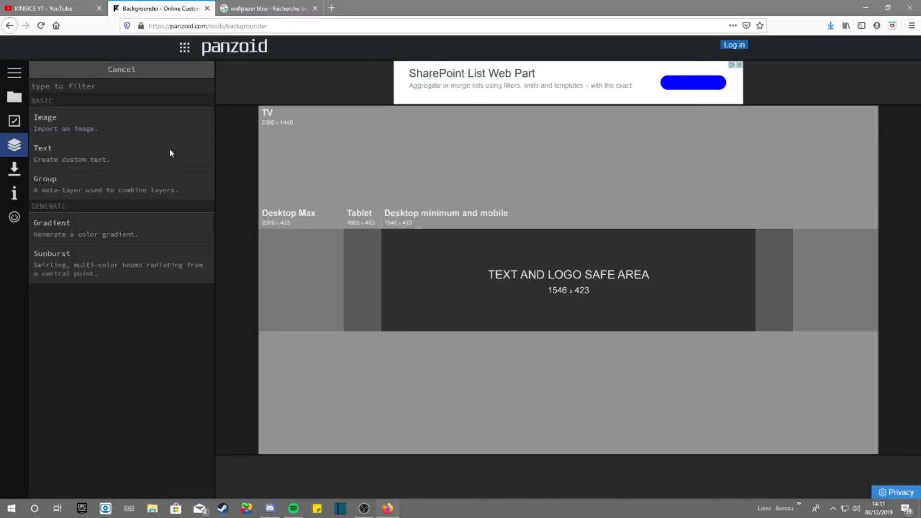
pyautogui.click(60, 127)
pyautogui.scroll(-3, 264, 144)
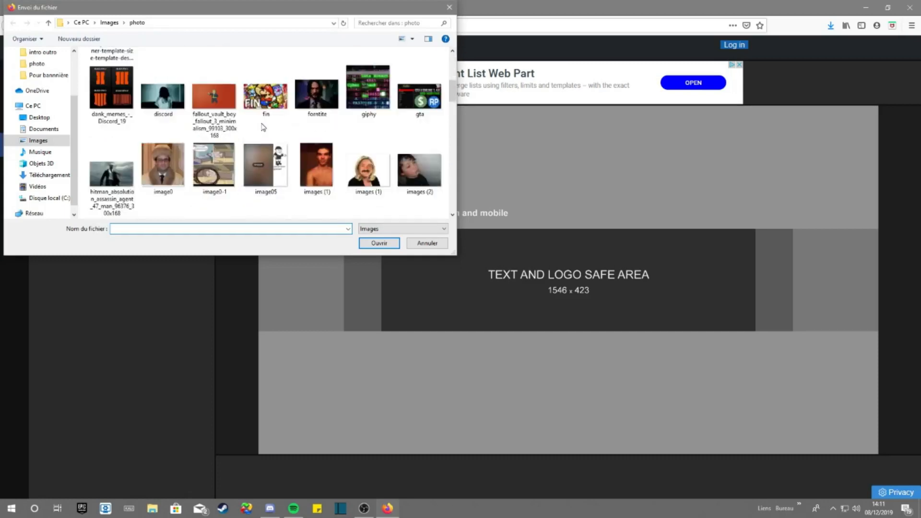
pyautogui.click(48, 175)
pyautogui.scroll(5, 276, 118)
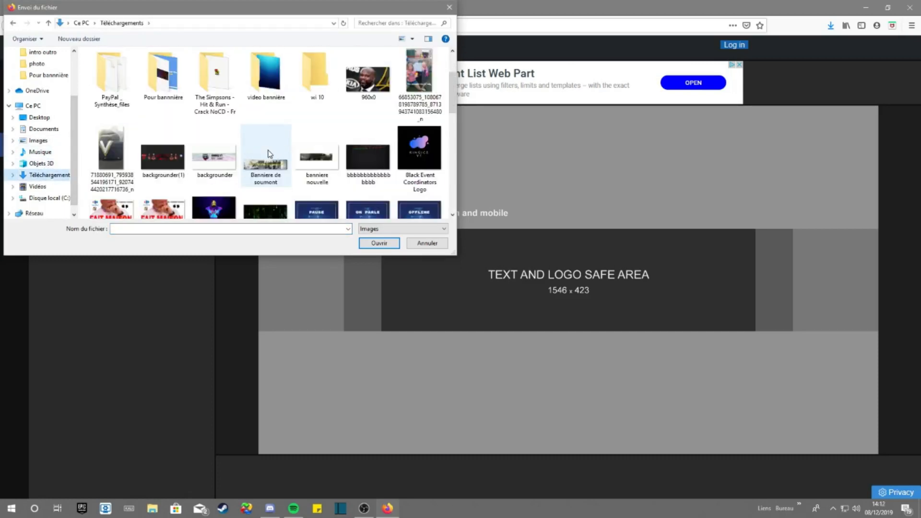
pyautogui.doubleClick(272, 138)
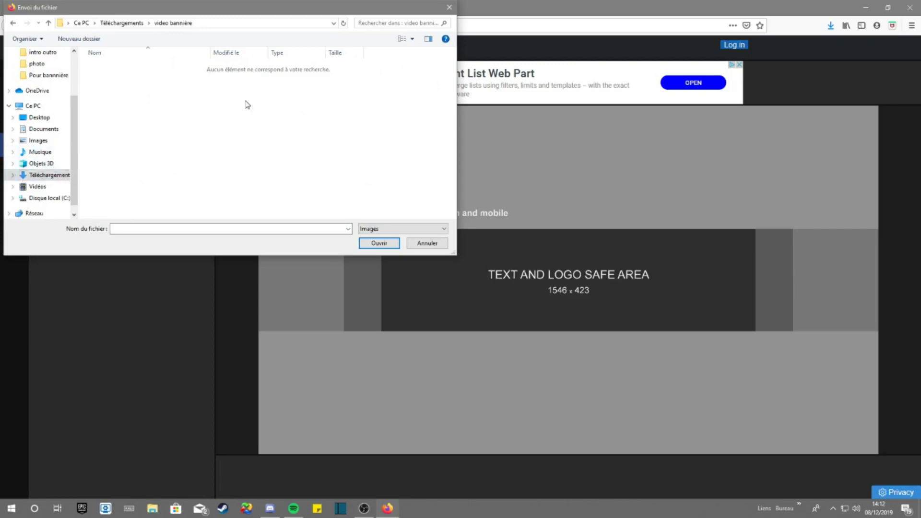
pyautogui.click(13, 22)
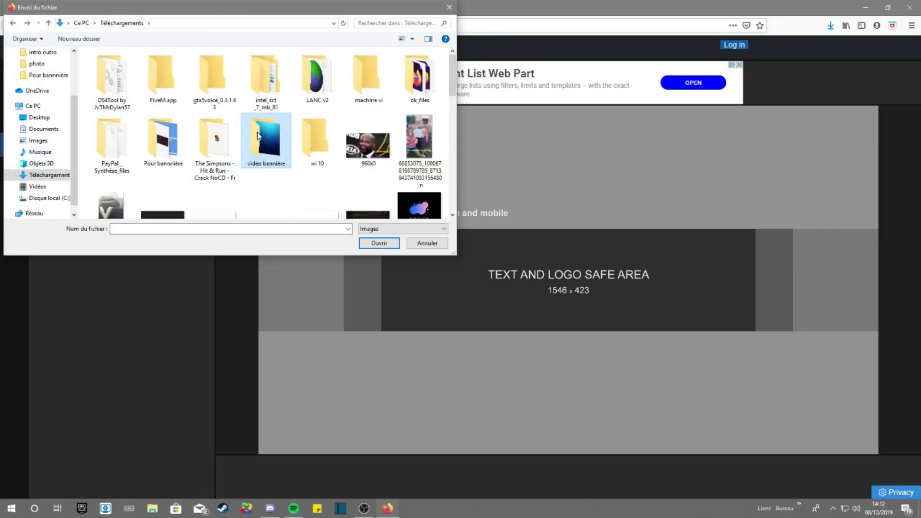
pyautogui.doubleClick(259, 136)
pyautogui.click(48, 175)
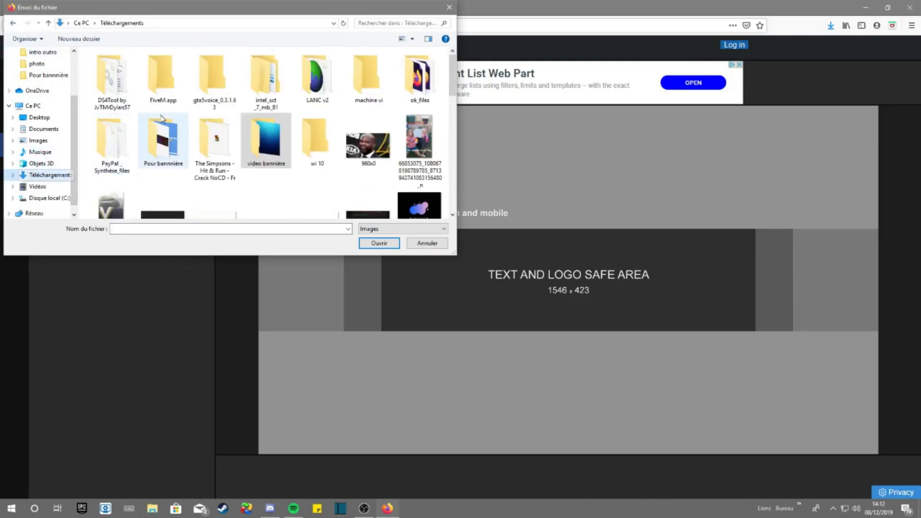
# Add "walpaper griss" from Téléchargements as the image layer and set its opacity to 0.50.
pyautogui.scroll(-3, 168, 122)
pyautogui.scroll(5, 170, 120)
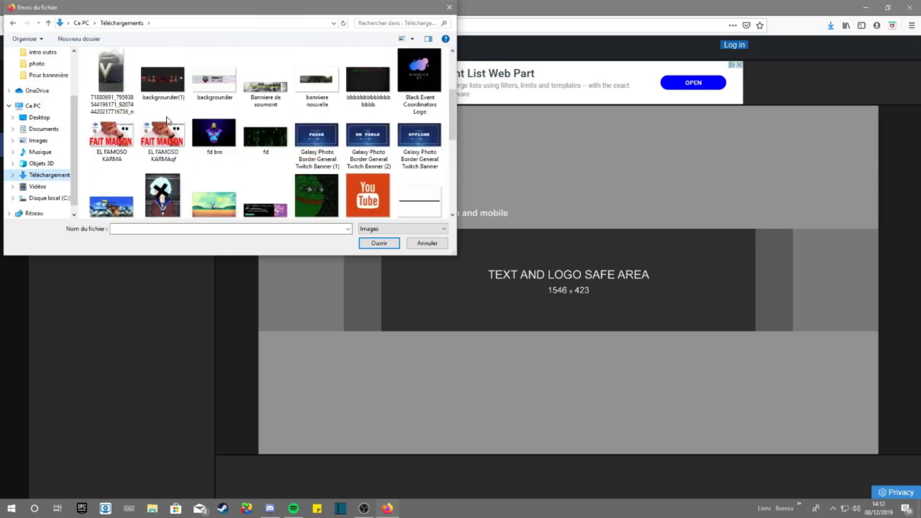
pyautogui.scroll(2, 249, 131)
pyautogui.scroll(-6, 248, 131)
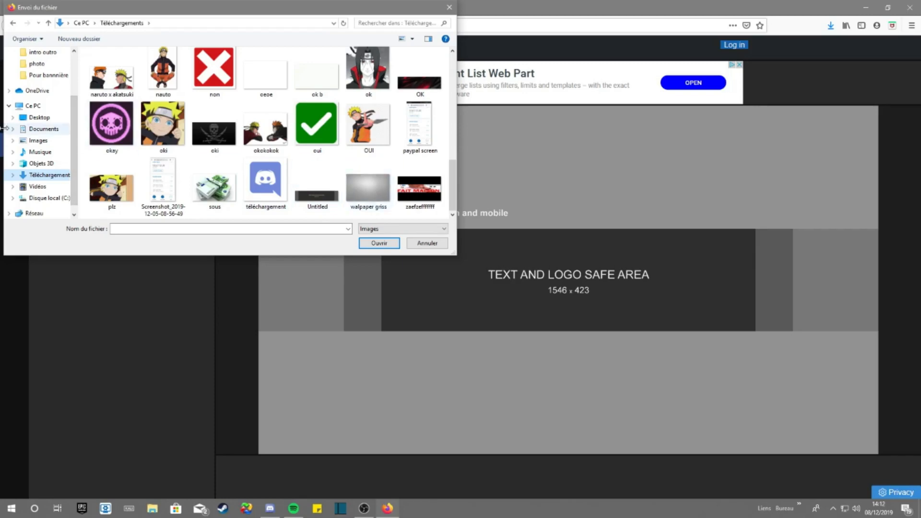
pyautogui.click(41, 178)
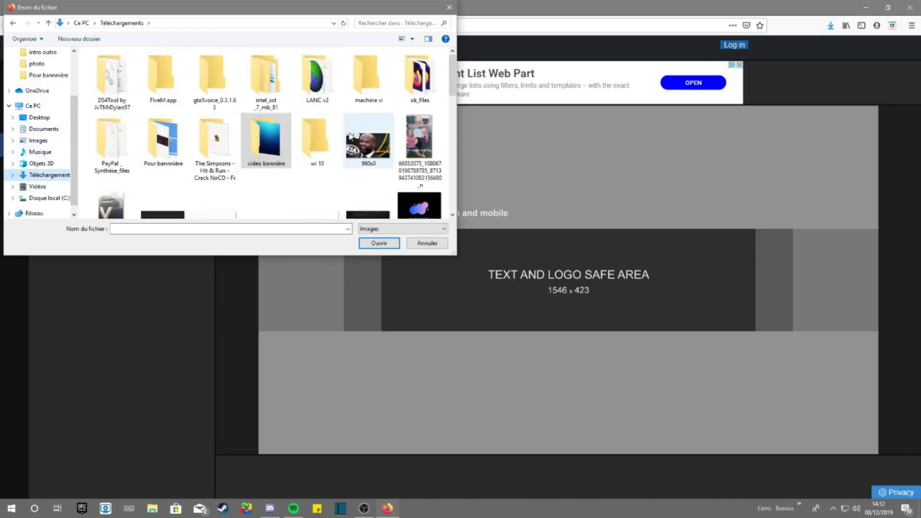
pyautogui.scroll(-10, 236, 141)
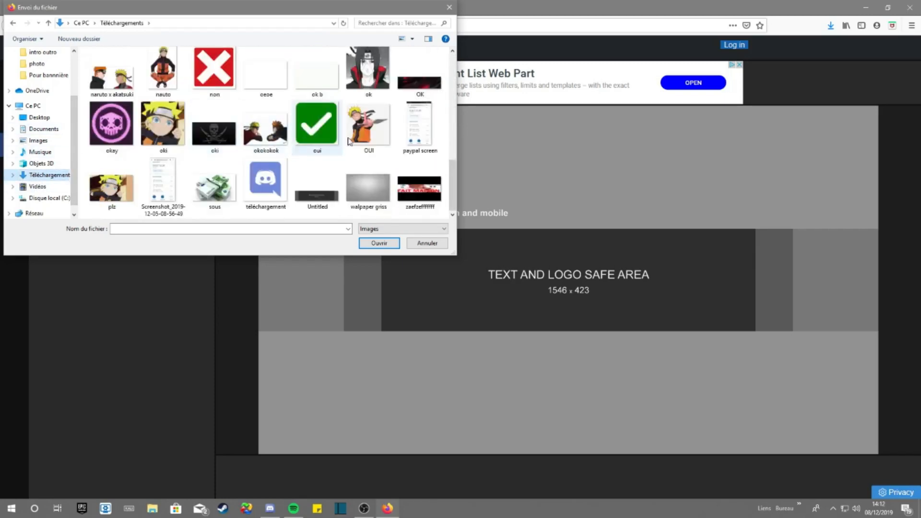
pyautogui.doubleClick(368, 187)
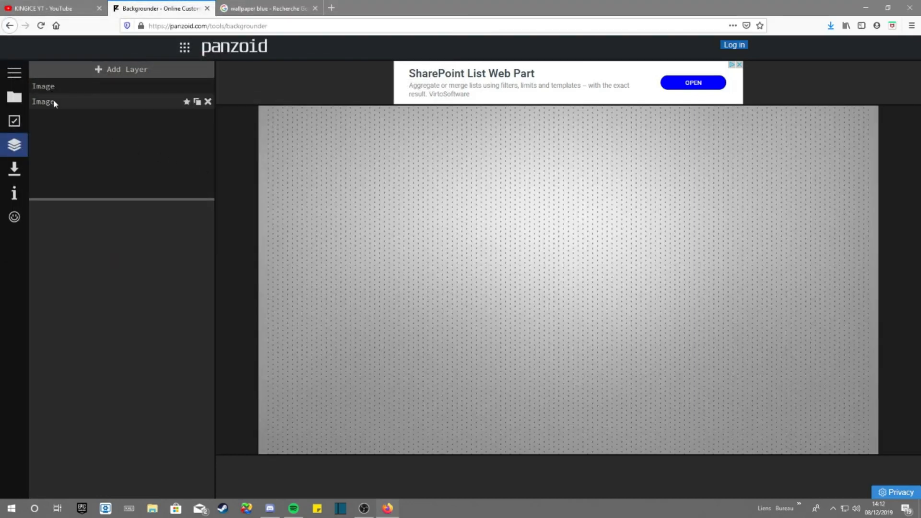
pyautogui.click(50, 86)
pyautogui.moveTo(203, 338); pyautogui.dragTo(181, 339)
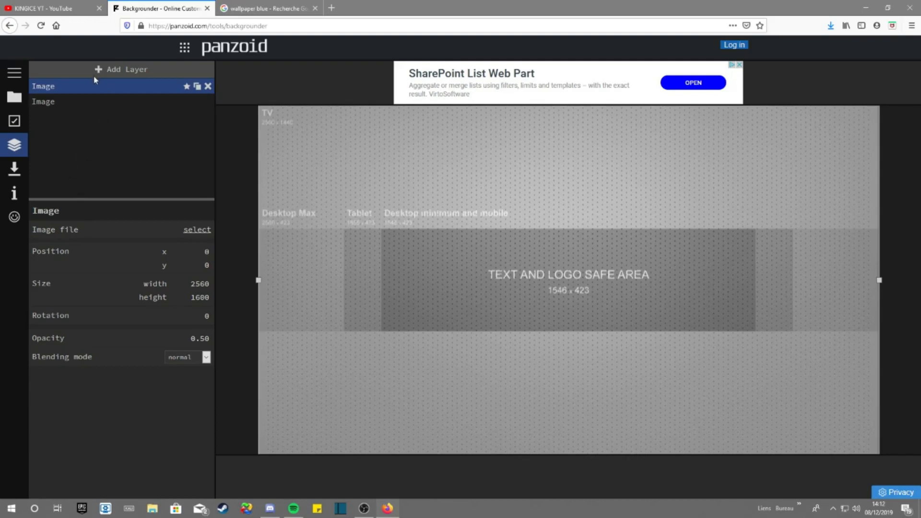
# Return to the Google Images tab and search for "sangoku^$ PNG".
pyautogui.click(266, 8)
pyautogui.scroll(2, 317, 144)
pyautogui.scroll(-5, 317, 65)
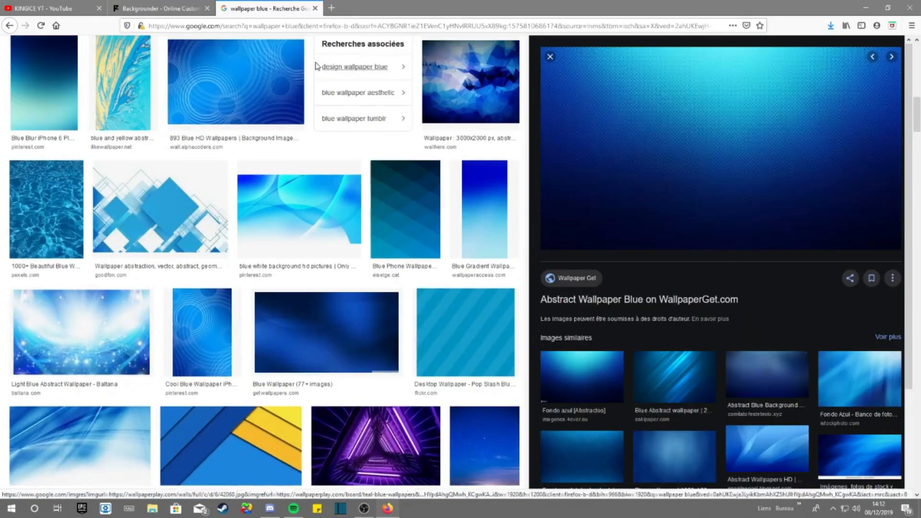
pyautogui.scroll(15, 316, 66)
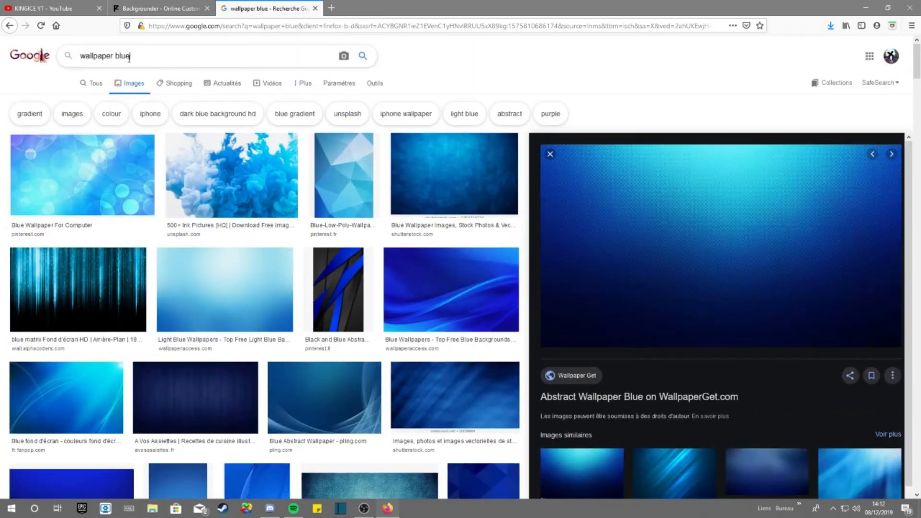
pyautogui.tripleClick(129, 57)
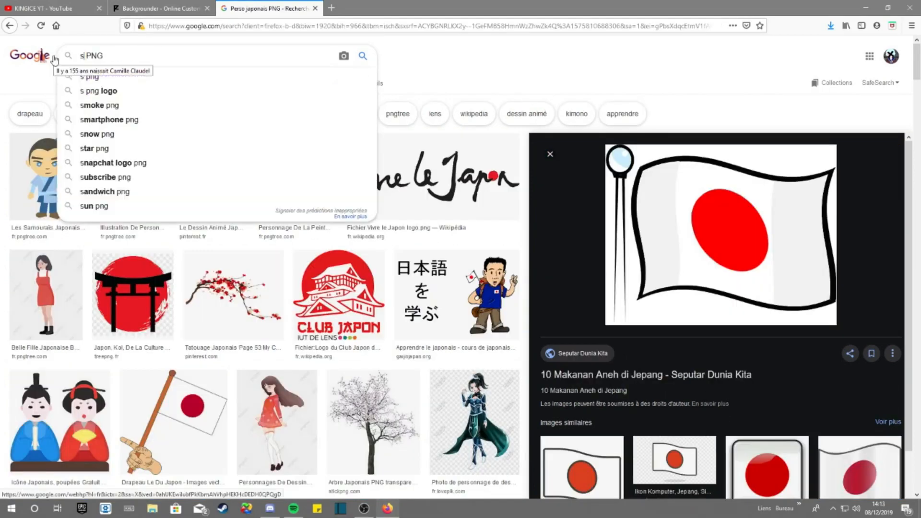
pyautogui.write('sangoku*$ PNG')
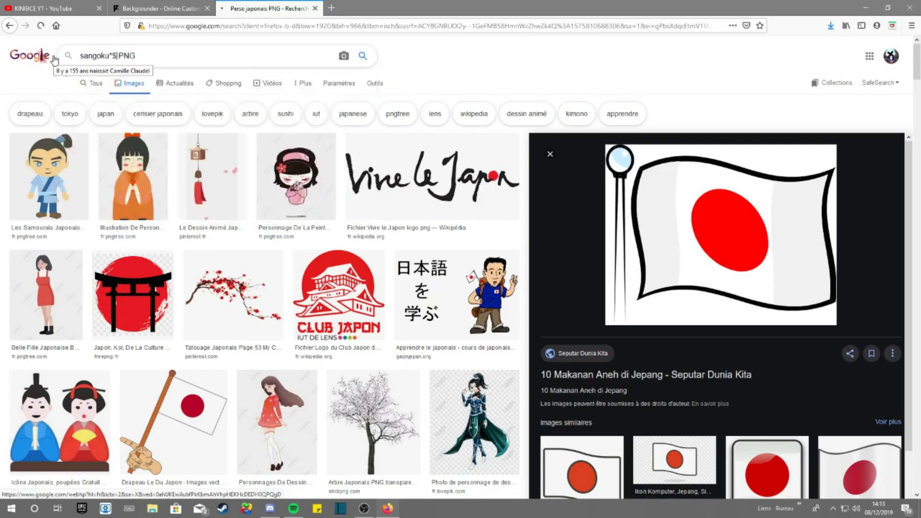
pyautogui.press('Return')
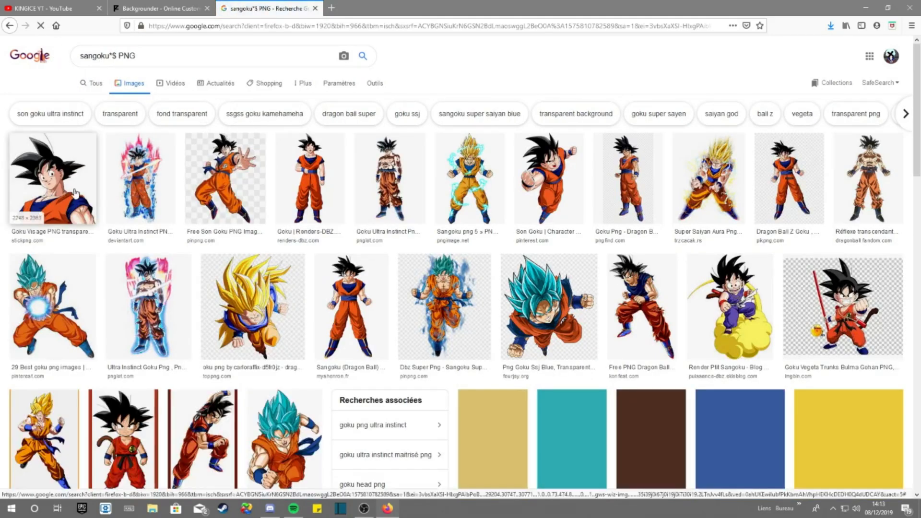
# Open the preview of the Réflexe transcendantal Goku image from dragonball.fandom.com and save it in the "video bannière" folder.
pyautogui.click(344, 193)
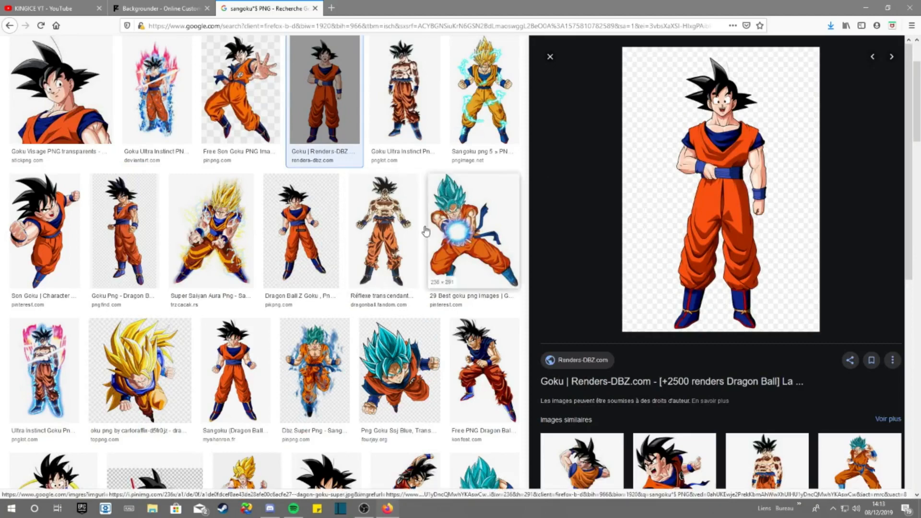
pyautogui.click(357, 229)
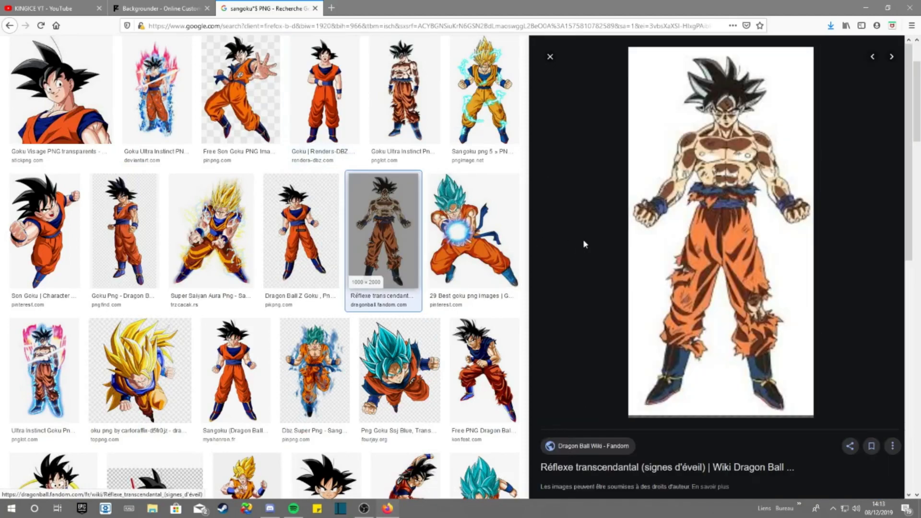
pyautogui.rightClick(708, 212)
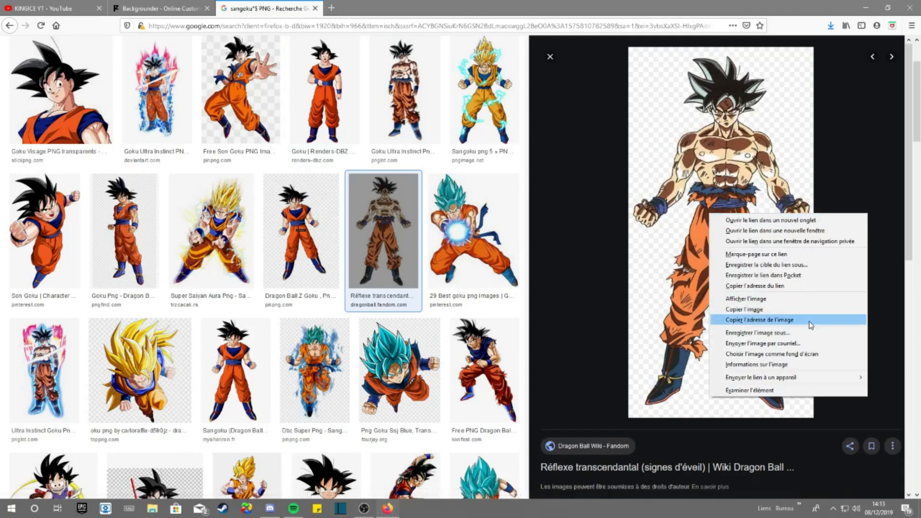
pyautogui.click(811, 337)
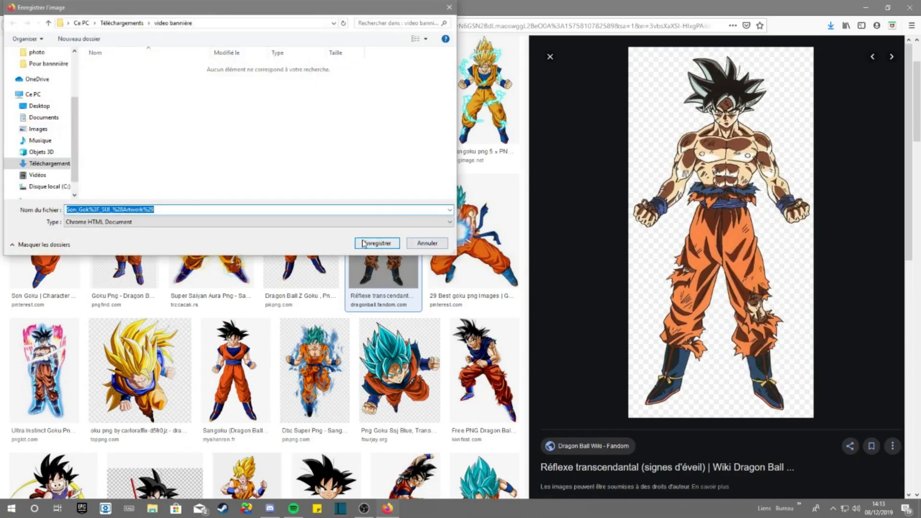
pyautogui.click(367, 242)
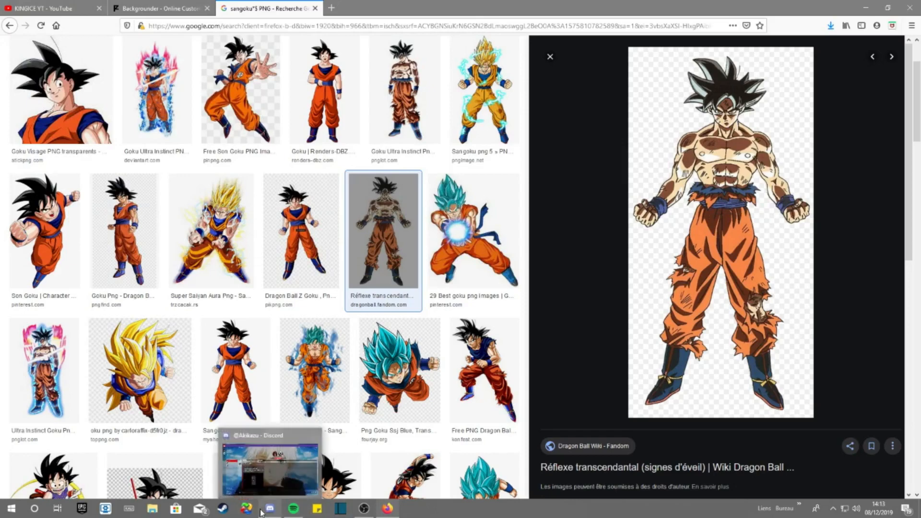
pyautogui.click(120, 5)
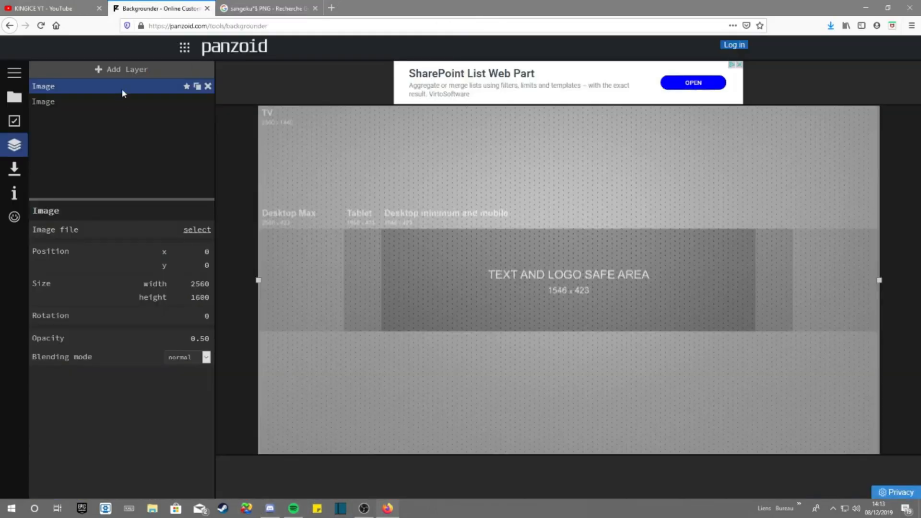
pyautogui.click(106, 71)
pyautogui.click(96, 117)
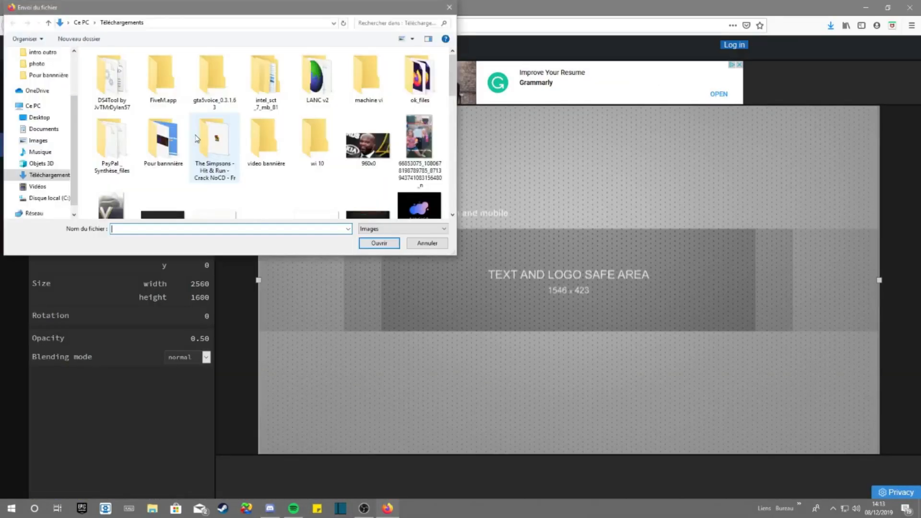
pyautogui.scroll(-1, 196, 138)
pyautogui.scroll(1, 206, 144)
pyautogui.doubleClick(268, 138)
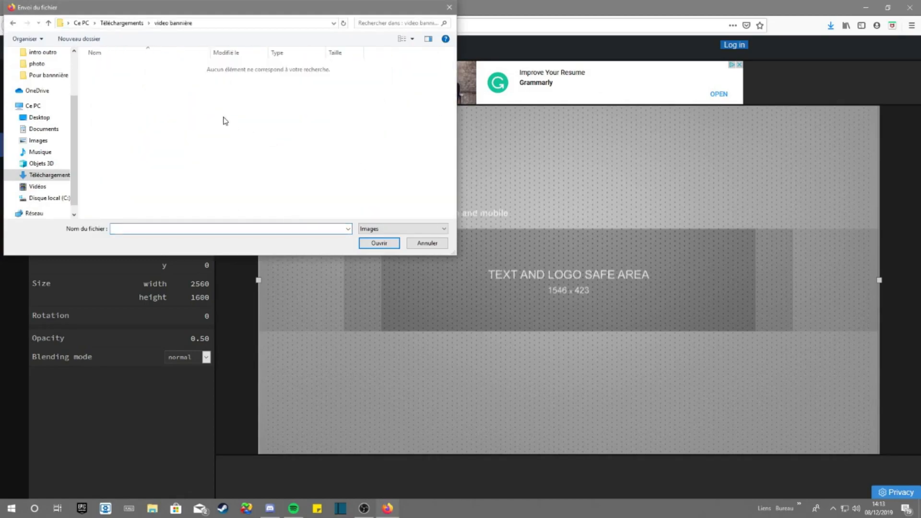
pyautogui.click(13, 23)
pyautogui.click(449, 7)
# Save the previewed Goku image again in the "video bannière" folder with the file type set to Tous les fichiers.
pyautogui.click(266, 8)
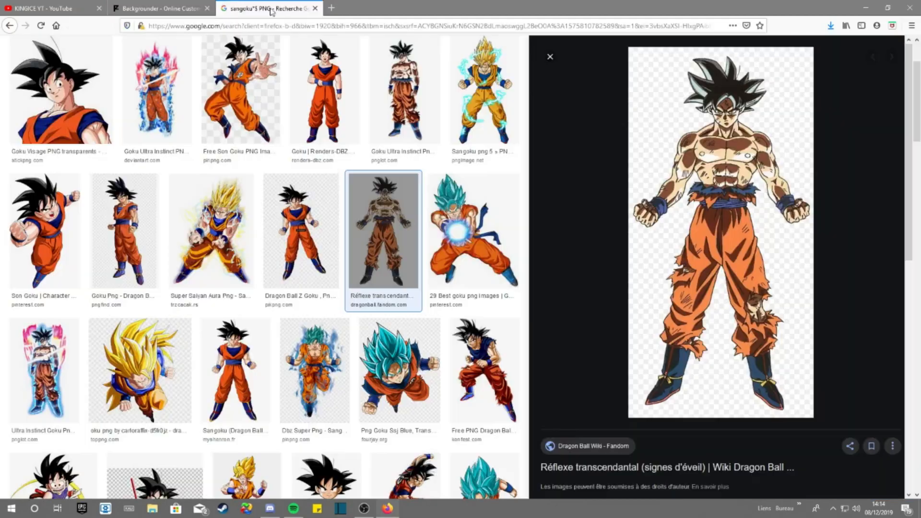
pyautogui.rightClick(715, 172)
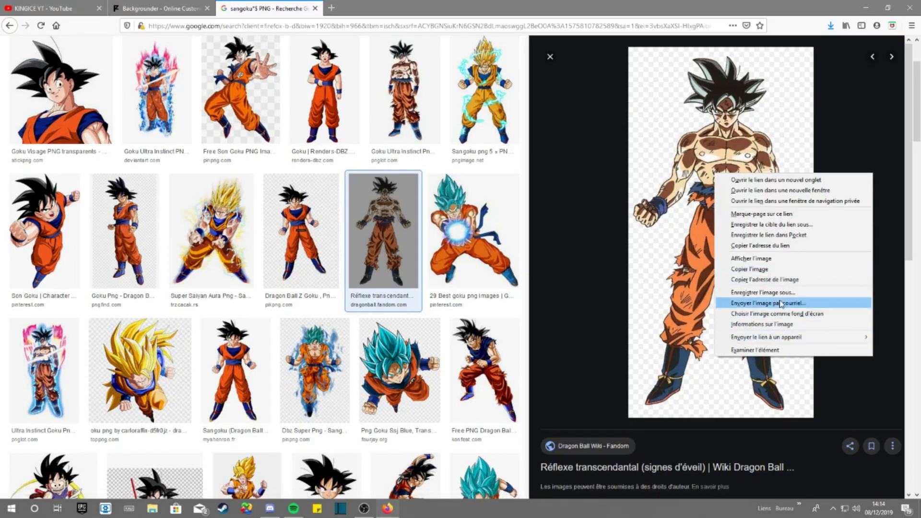
pyautogui.click(748, 302)
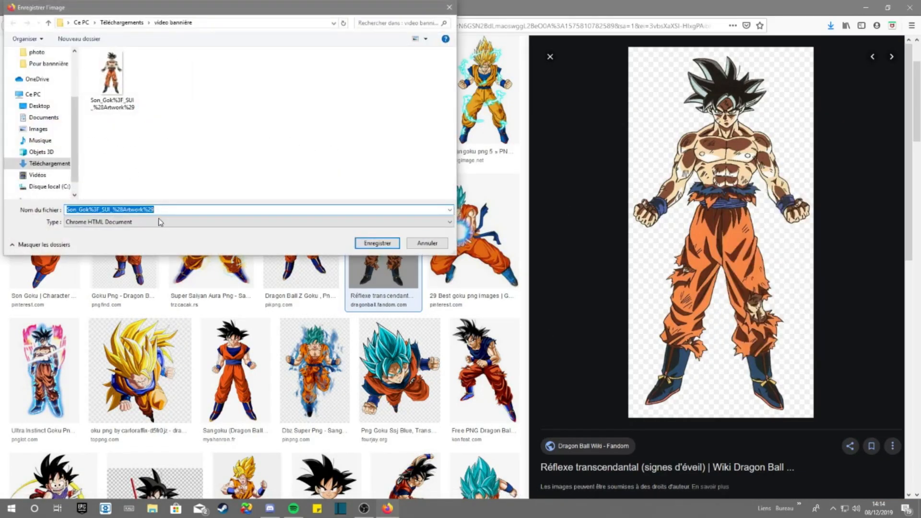
pyautogui.click(102, 225)
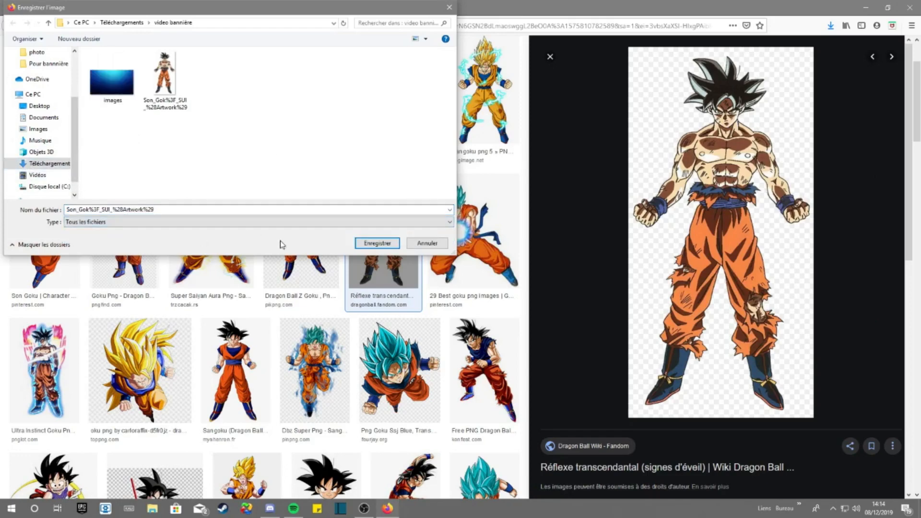
pyautogui.press('Return')
# Add the Son_Gok%3F_SUI_%28Artwork%29 file from "video bannière" as a Backgrounder image layer, listing all file types, and select that layer.
pyautogui.click(143, 6)
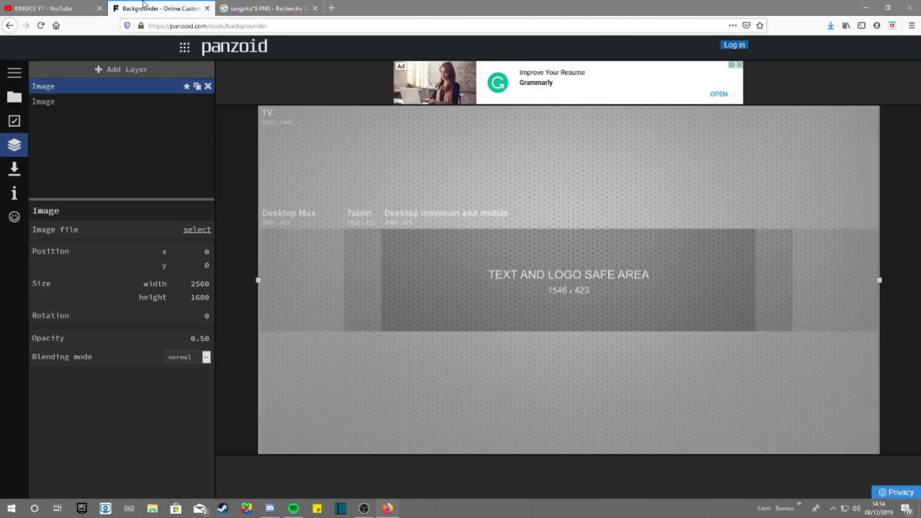
pyautogui.click(193, 73)
pyautogui.click(106, 135)
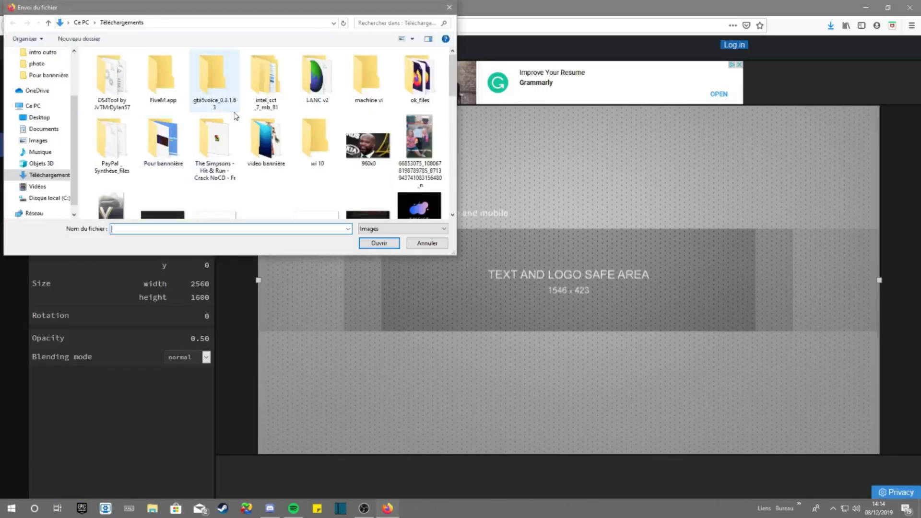
pyautogui.doubleClick(286, 144)
pyautogui.click(425, 229)
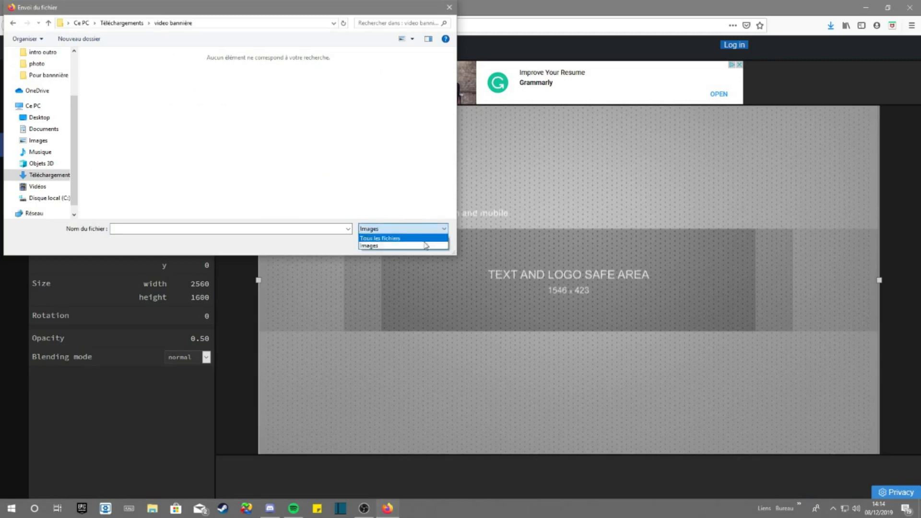
pyautogui.click(414, 244)
pyautogui.click(172, 81)
pyautogui.doubleClick(181, 88)
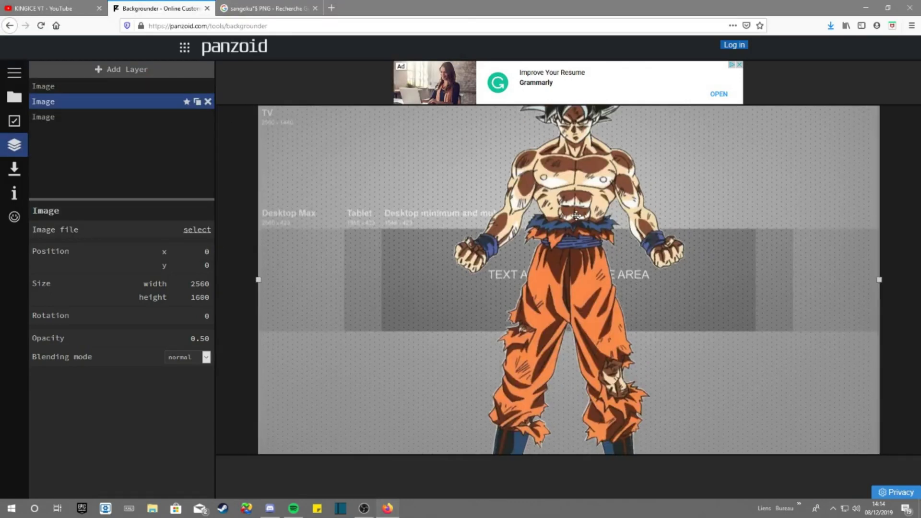
pyautogui.click(103, 84)
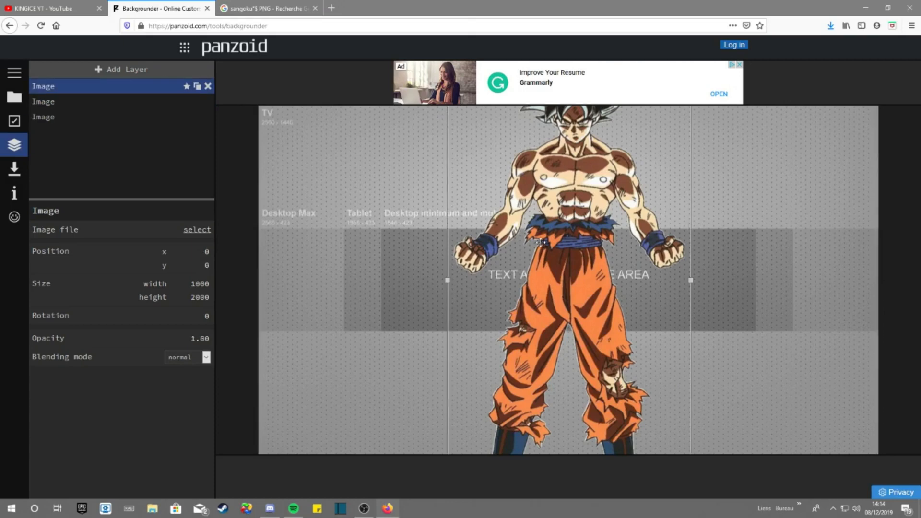
# Shrink the Goku image and fit it within the height of the safe area, left of the placeholder text.
pyautogui.moveTo(541, 241); pyautogui.dragTo(500, 118)
pyautogui.moveTo(648, 396); pyautogui.dragTo(552, 204)
pyautogui.moveTo(530, 170); pyautogui.dragTo(444, 300)
pyautogui.moveTo(462, 258); pyautogui.dragTo(472, 236)
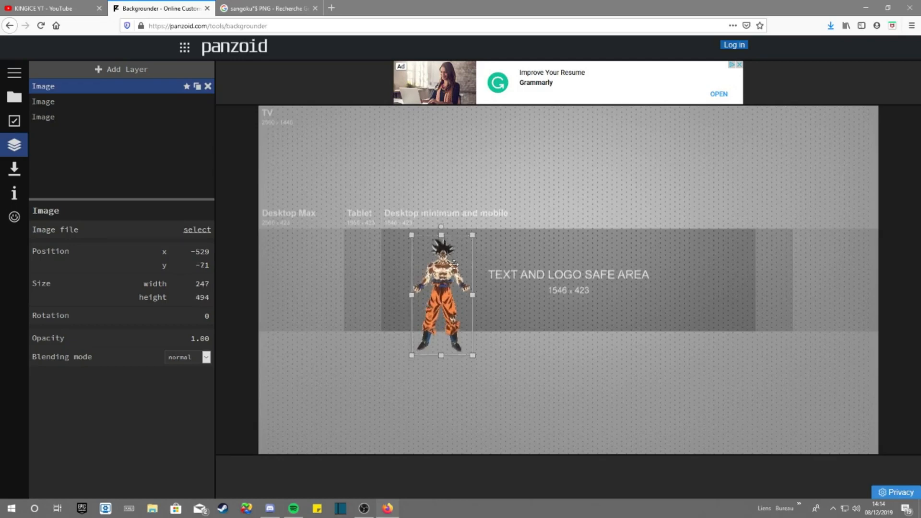
pyautogui.moveTo(457, 293); pyautogui.dragTo(476, 256)
pyautogui.moveTo(493, 320); pyautogui.dragTo(455, 314)
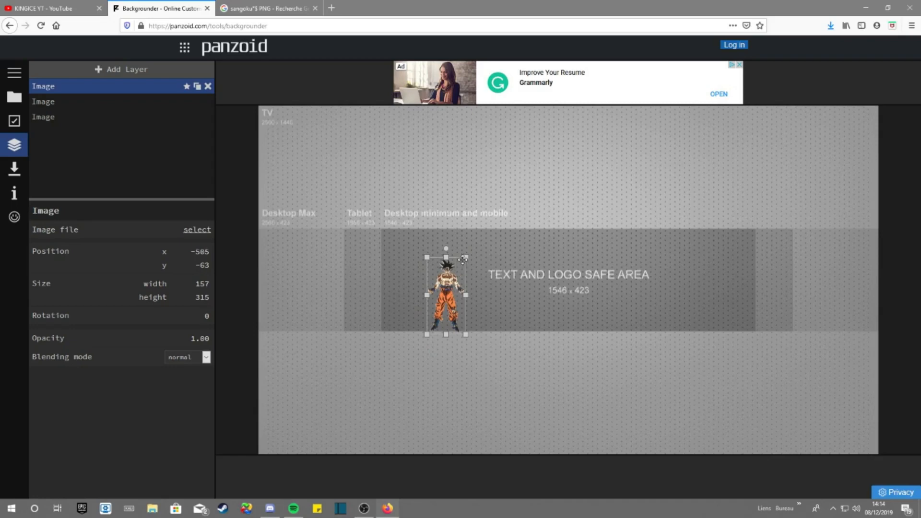
pyautogui.moveTo(463, 259); pyautogui.dragTo(446, 245)
pyautogui.click(664, 297)
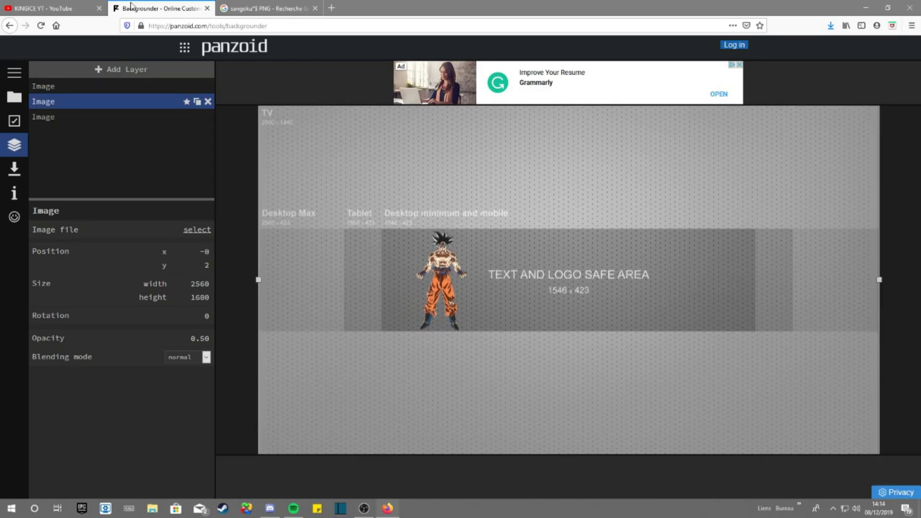
# Add the Goku file from the "video bannière" folder in Téléchargements as a second Goku image layer, listing all file types.
pyautogui.click(120, 70)
pyautogui.click(96, 130)
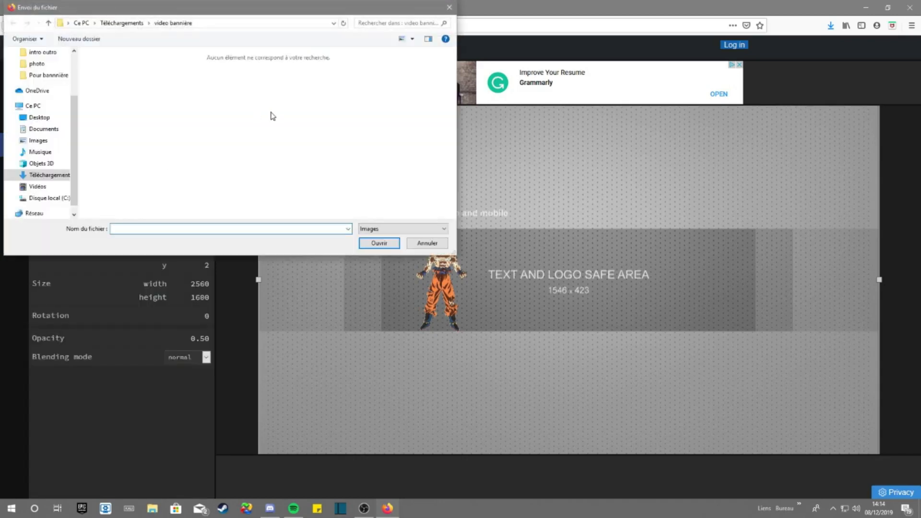
pyautogui.click(36, 186)
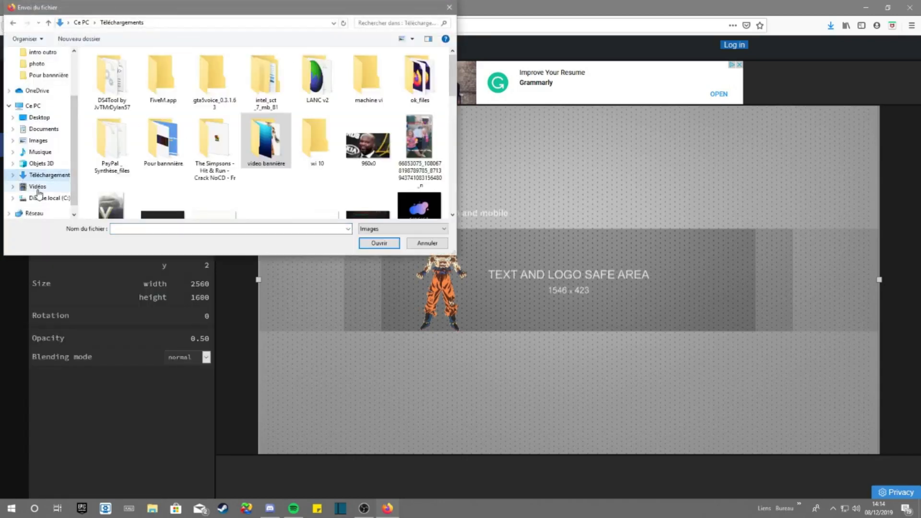
pyautogui.click(33, 177)
pyautogui.doubleClick(259, 132)
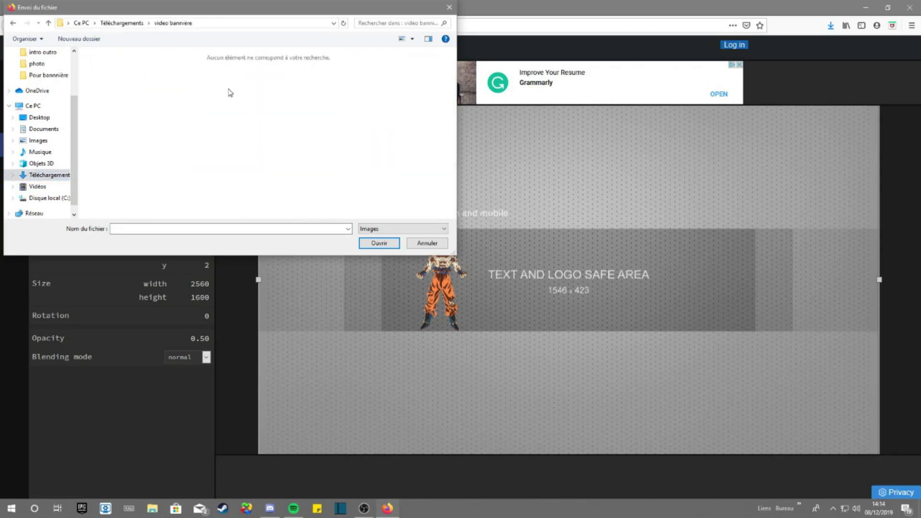
pyautogui.click(43, 176)
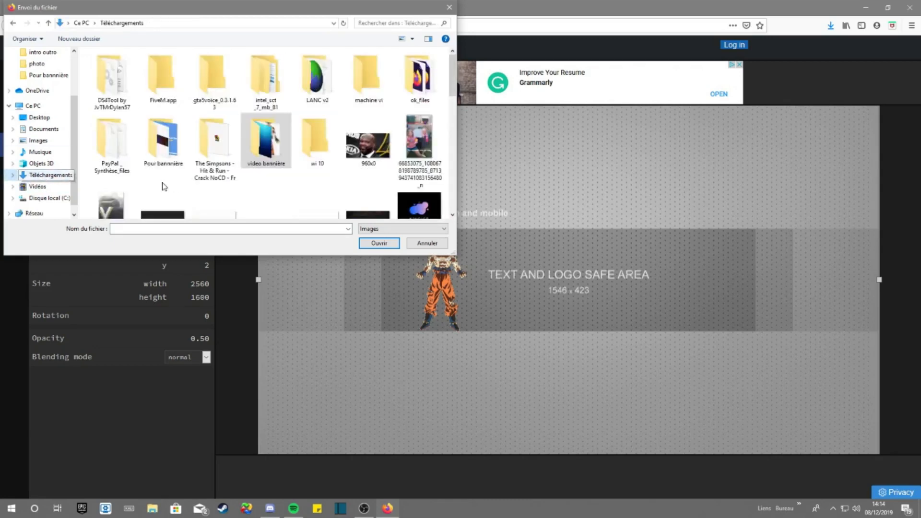
pyautogui.doubleClick(262, 139)
pyautogui.click(427, 234)
pyautogui.click(412, 242)
pyautogui.doubleClick(164, 120)
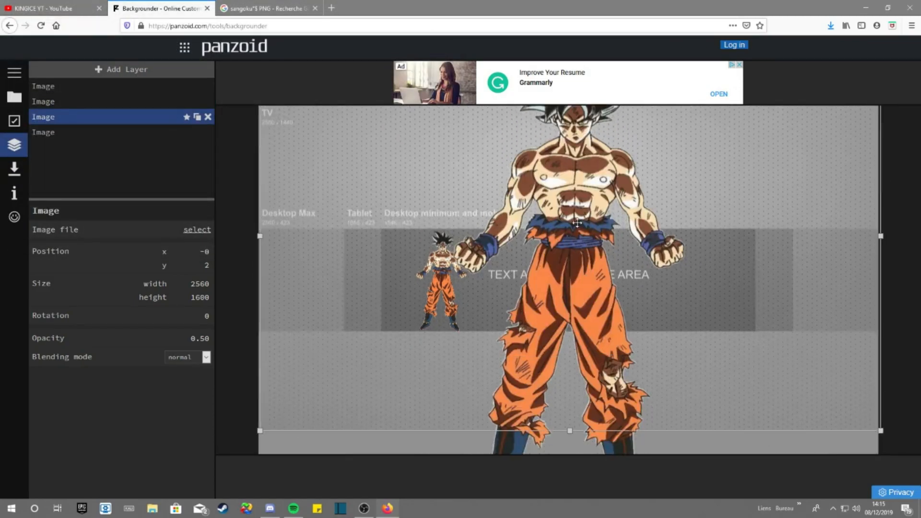
# Shift the grey wallpaper layer and enlarge it to about 4317 × 2698 so it covers the whole canvas.
pyautogui.moveTo(581, 242); pyautogui.dragTo(641, 333)
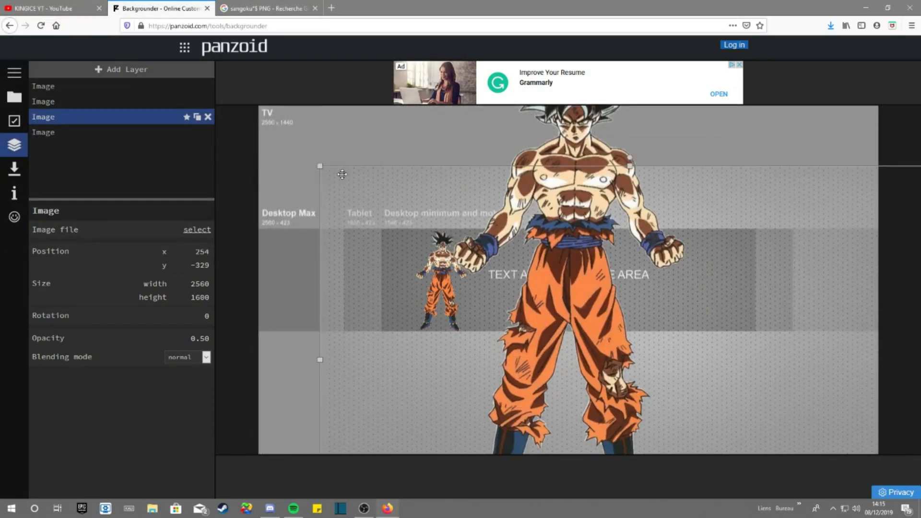
pyautogui.moveTo(320, 166); pyautogui.dragTo(376, 254)
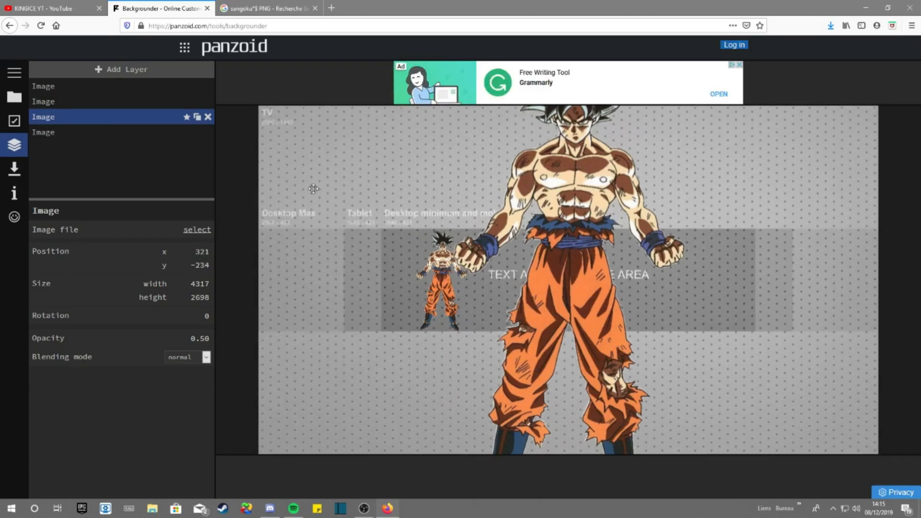
# Select the new full-size Goku layer, shrink it and place it just right of the first Goku.
pyautogui.click(66, 88)
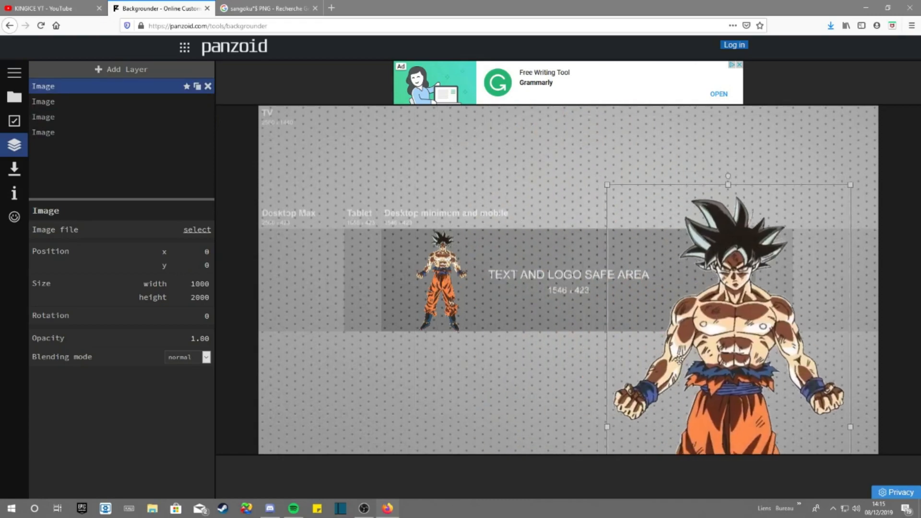
pyautogui.moveTo(679, 360); pyautogui.dragTo(479, 268)
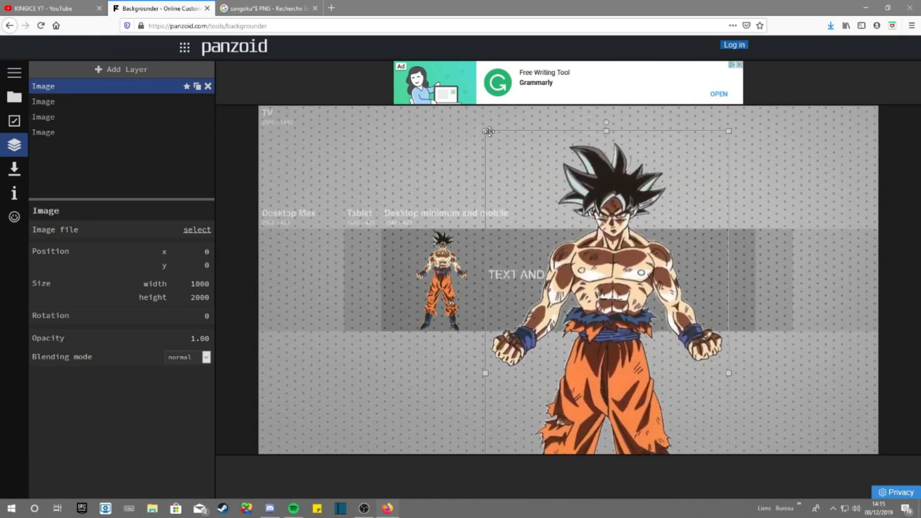
pyautogui.moveTo(489, 131); pyautogui.dragTo(493, 205)
pyautogui.moveTo(511, 251); pyautogui.dragTo(504, 291)
pyautogui.click(482, 243)
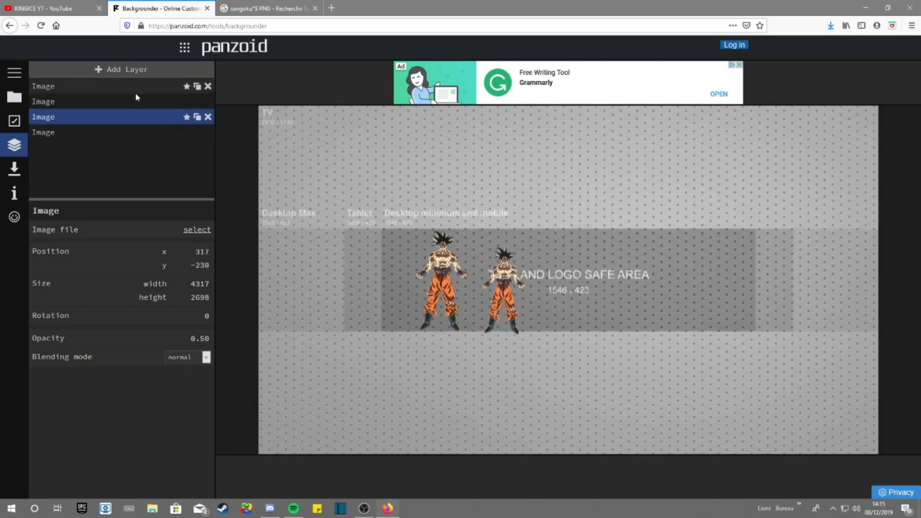
# Resize the second Goku to about 221 × 442 and move it to about x 480, y -8, right of the placeholder text.
pyautogui.click(132, 87)
pyautogui.moveTo(477, 247)
pyautogui.mouseDown()
pyautogui.moveTo(468, 237)
pyautogui.moveTo(478, 258)
pyautogui.mouseUp()
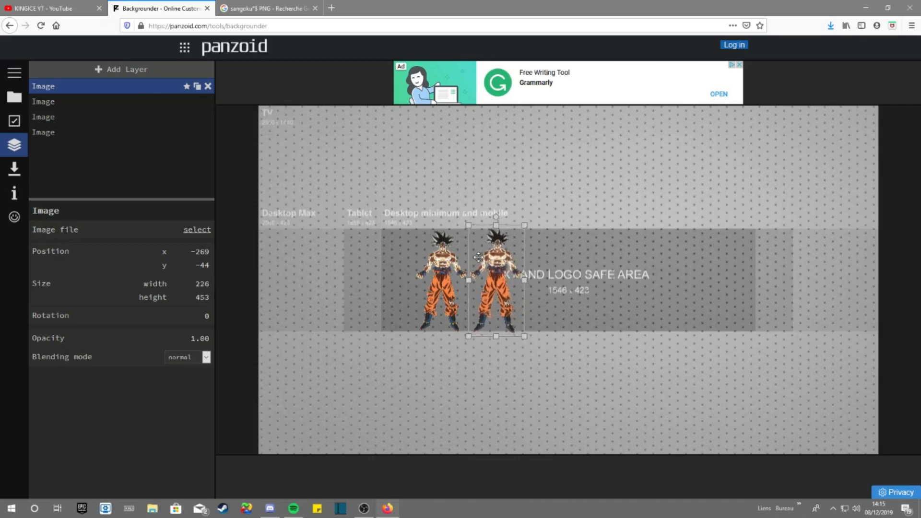
pyautogui.moveTo(470, 226); pyautogui.dragTo(525, 224)
pyautogui.moveTo(491, 265); pyautogui.dragTo(698, 277)
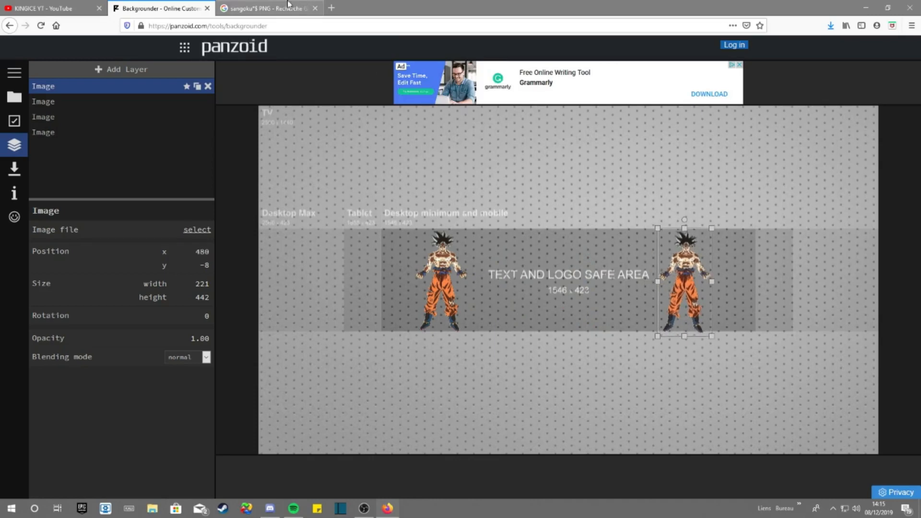
# Add a text layer to the banner and change its text to "KINGICE YT".
pyautogui.click(289, 3)
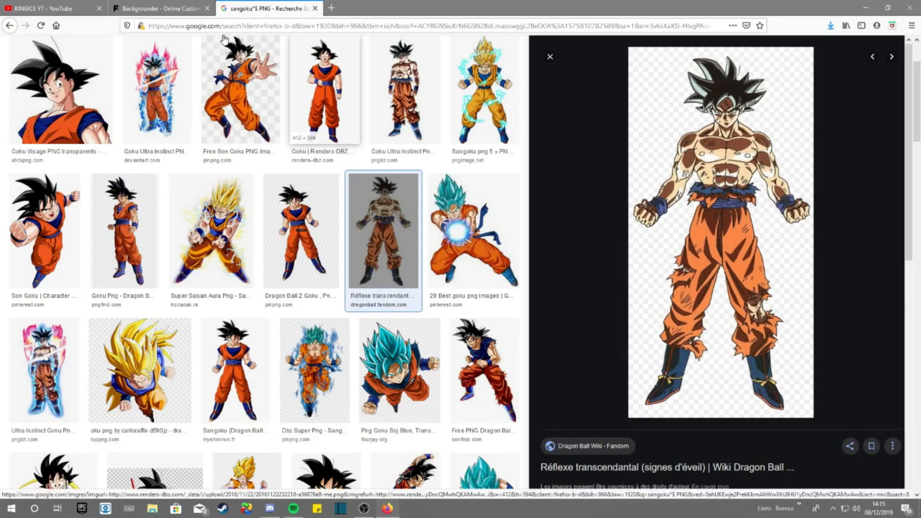
pyautogui.click(156, 9)
pyautogui.click(105, 71)
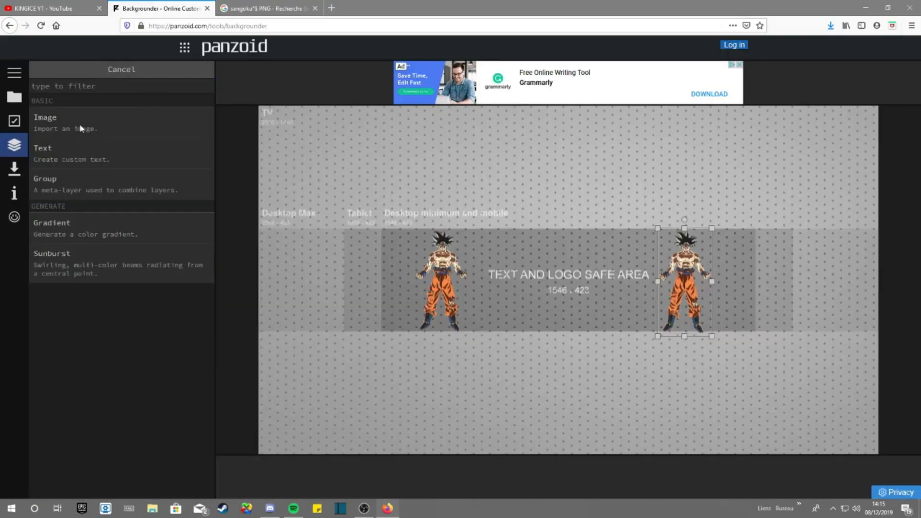
pyautogui.click(72, 149)
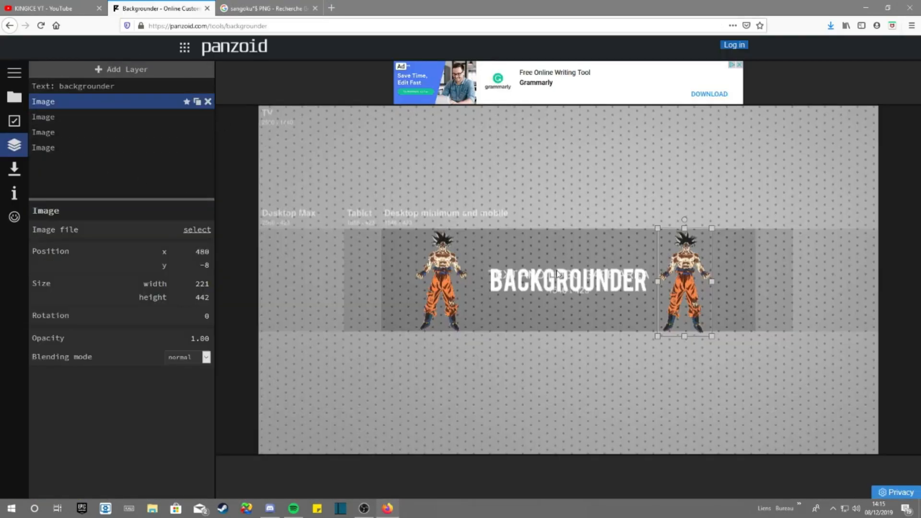
pyautogui.click(126, 88)
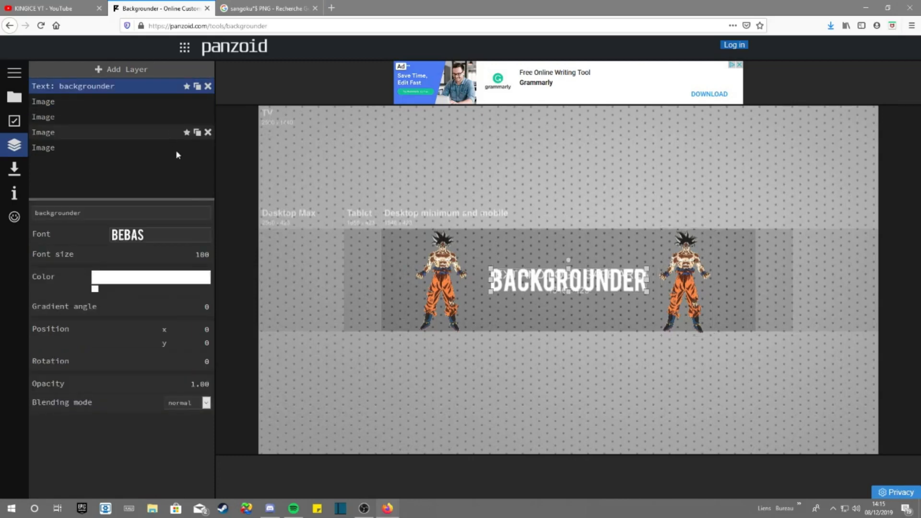
pyautogui.click(114, 211)
pyautogui.write('KINGICE YT')
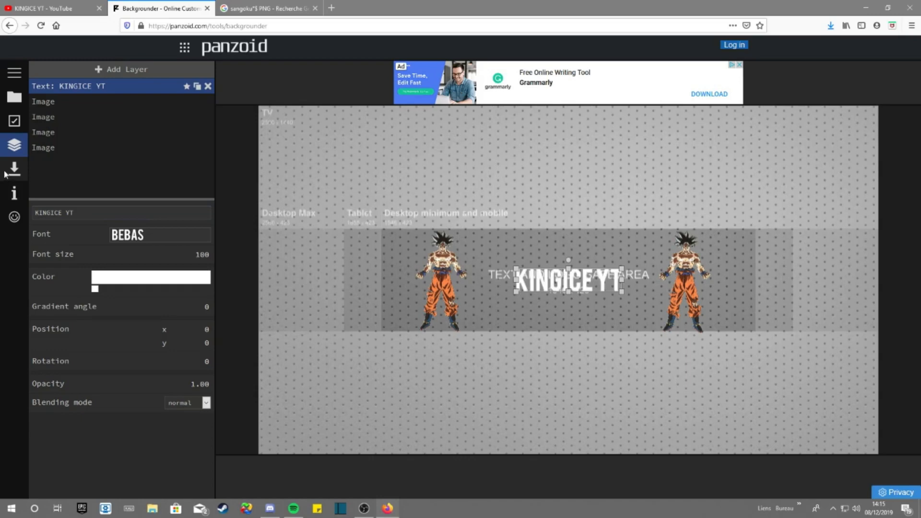
# Set the font of the KINGICE YT text to orbitron.
pyautogui.click(155, 235)
pyautogui.scroll(-5, 161, 279)
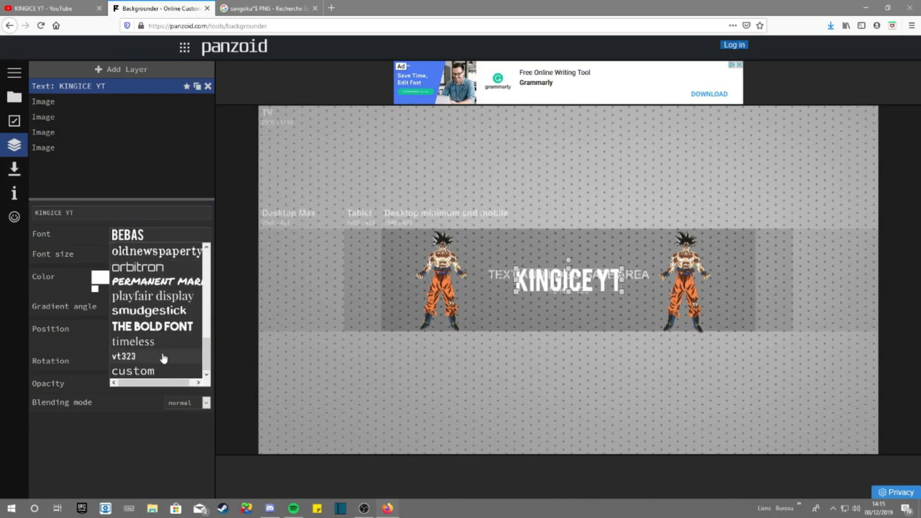
pyautogui.click(144, 267)
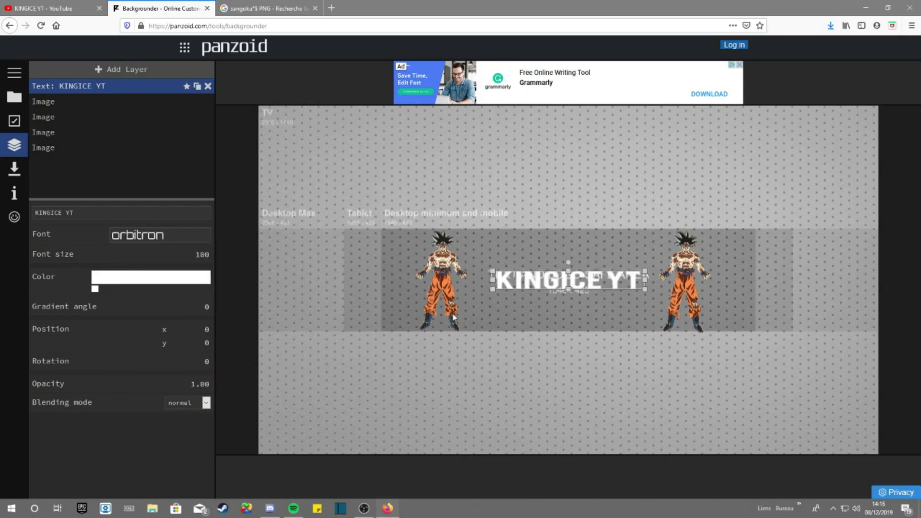
# Scale the KINGICE YT title to fit between the two Gokus and move it up to about x -10, y 109.
pyautogui.moveTo(645, 273); pyautogui.dragTo(673, 257)
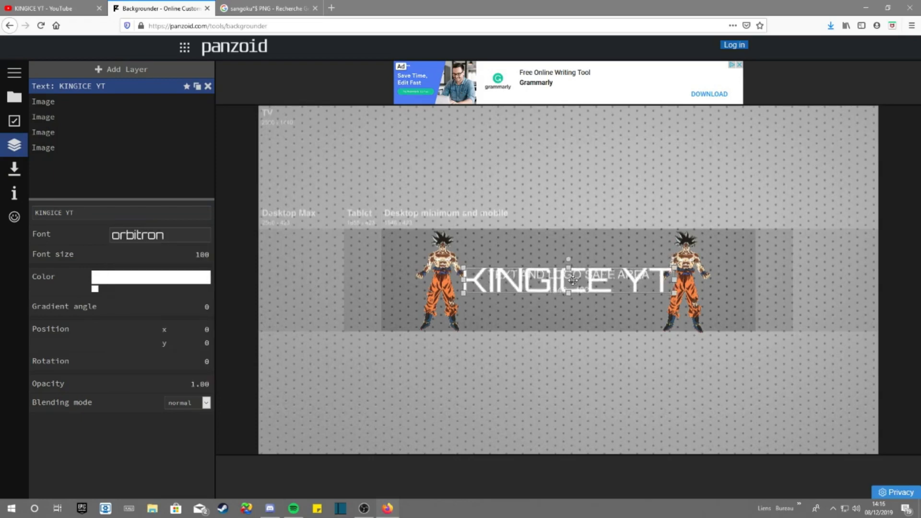
pyautogui.moveTo(573, 280); pyautogui.dragTo(570, 254)
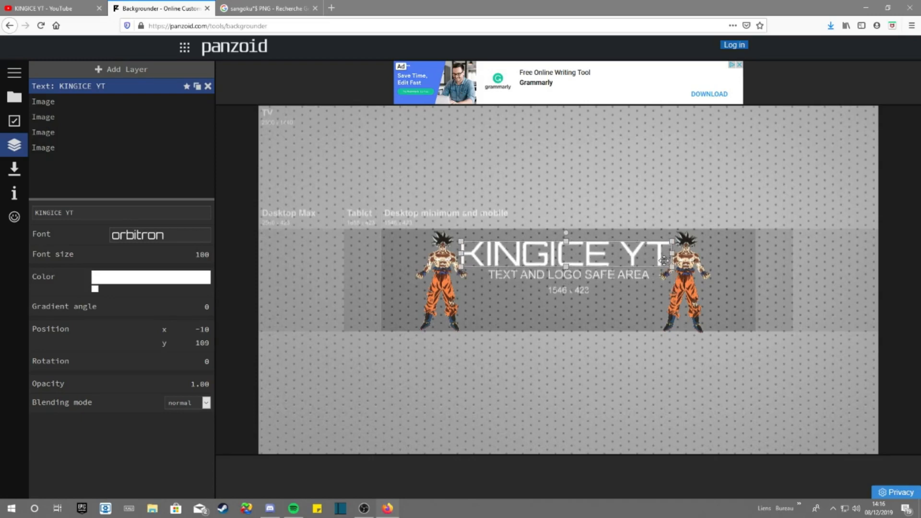
pyautogui.moveTo(673, 266); pyautogui.dragTo(636, 255)
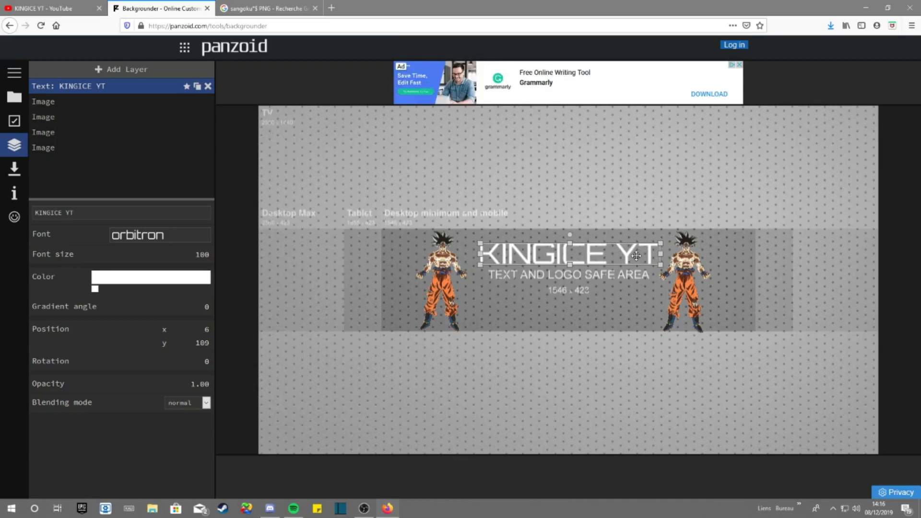
pyautogui.moveTo(551, 259); pyautogui.dragTo(546, 256)
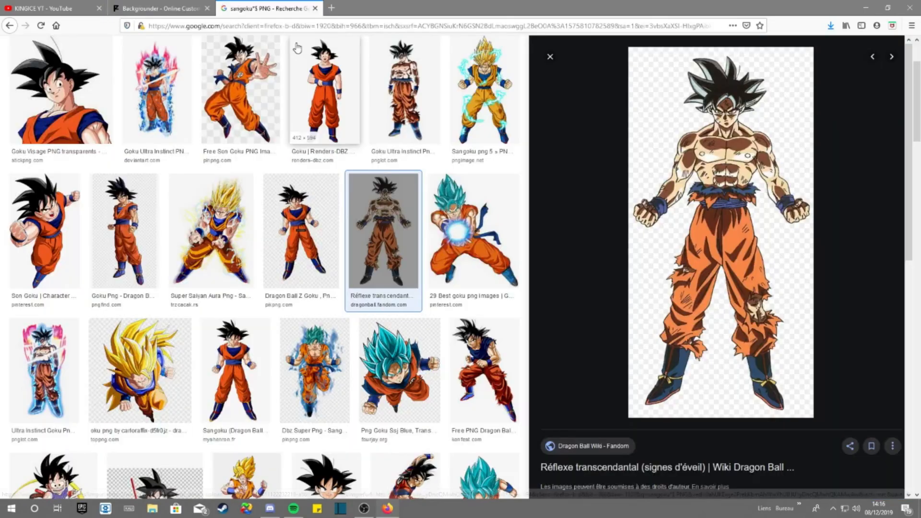
pyautogui.click(242, 8)
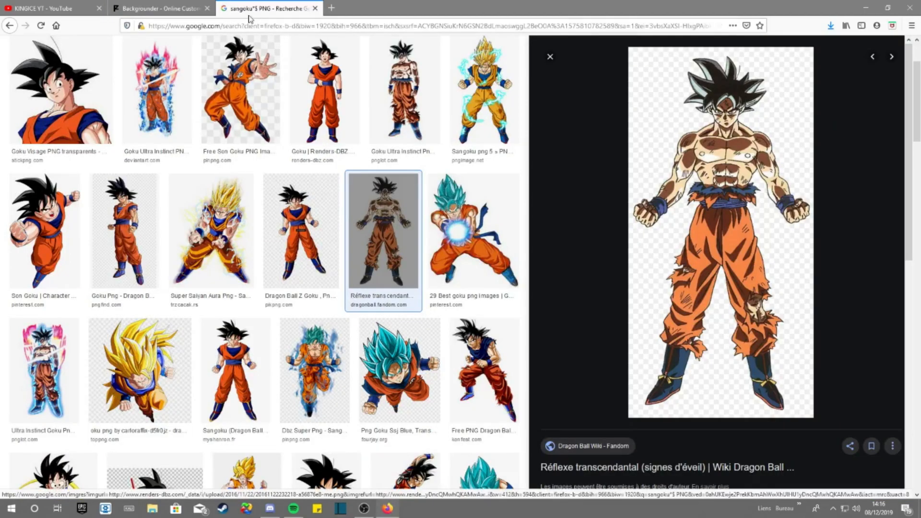
pyautogui.click(206, 9)
pyautogui.click(244, 11)
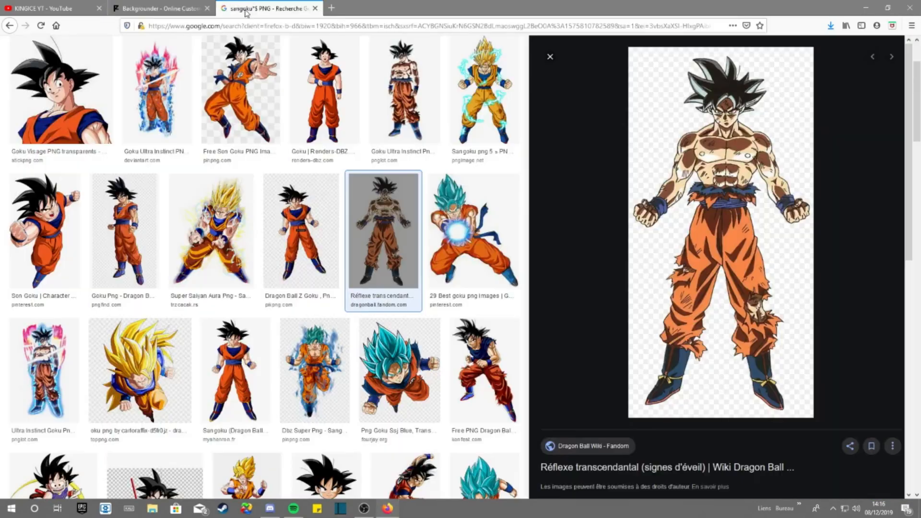
pyautogui.click(317, 23)
pyautogui.click(197, 6)
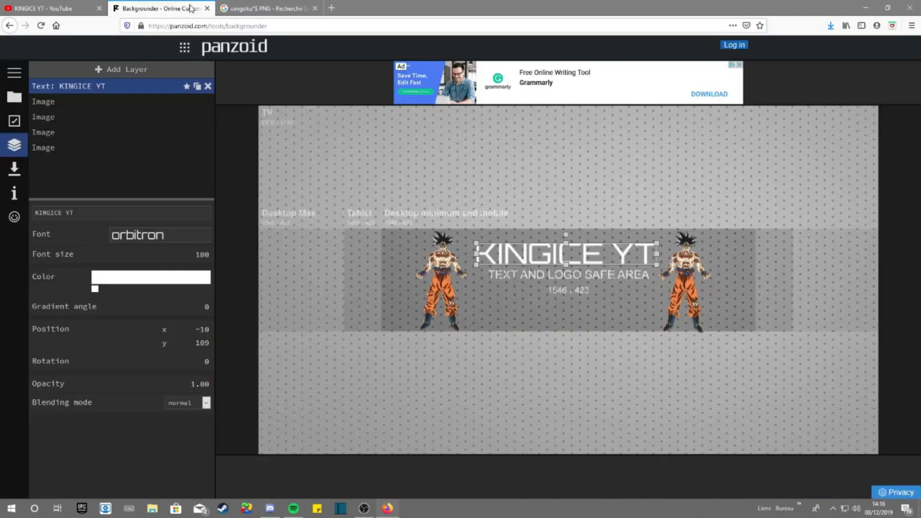
# Return to the Google Images tab and search for "ligne png".
pyautogui.click(269, 8)
pyautogui.scroll(3, 220, 196)
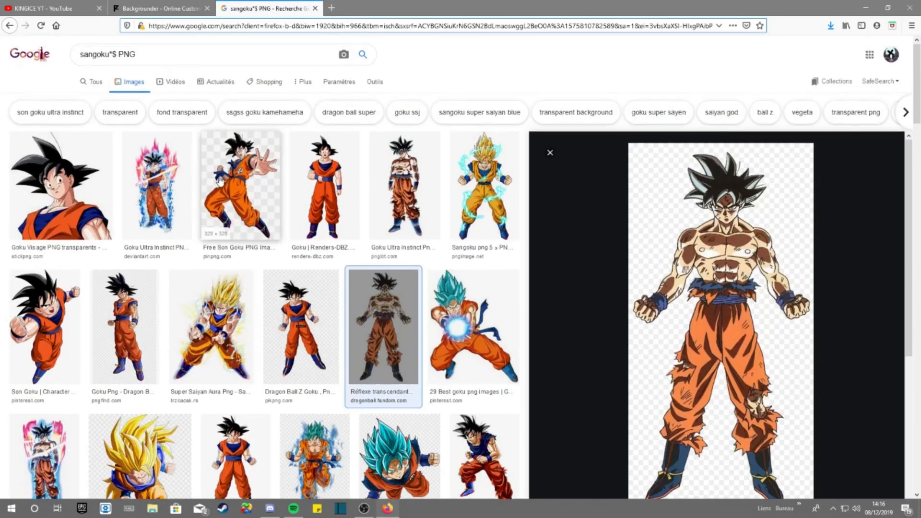
pyautogui.moveTo(178, 53); pyautogui.dragTo(31, 57)
pyautogui.write('ligne')
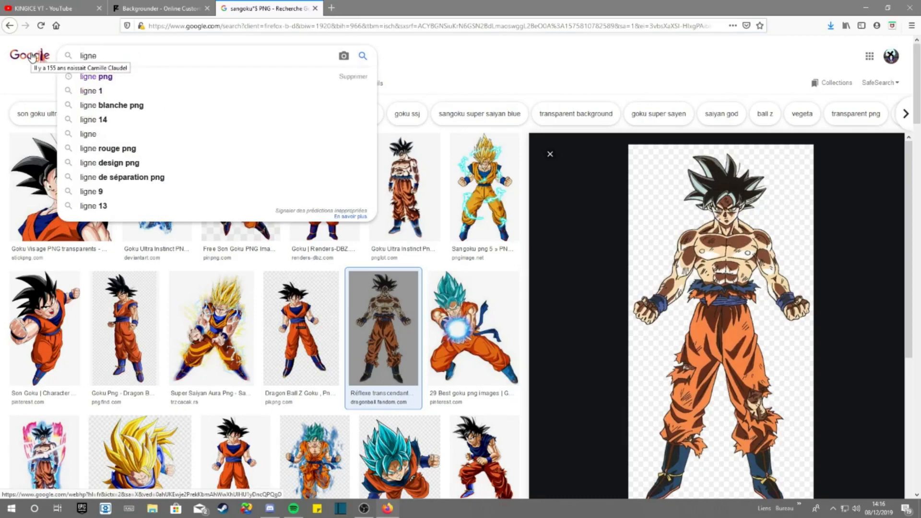
pyautogui.write(' png')
pyautogui.press('Return')
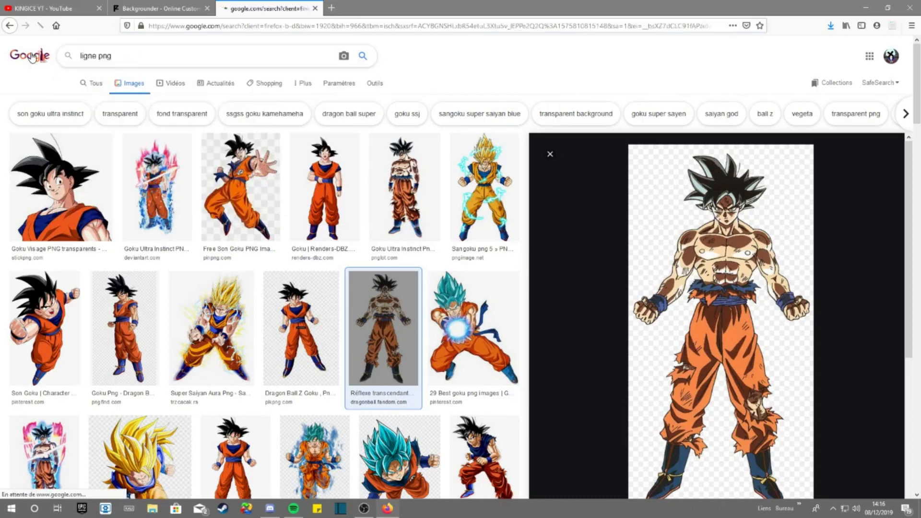
# Browse the line images and open the preview of the Icône Droite horizontal line from icon-icons.com.
pyautogui.scroll(-4, 415, 257)
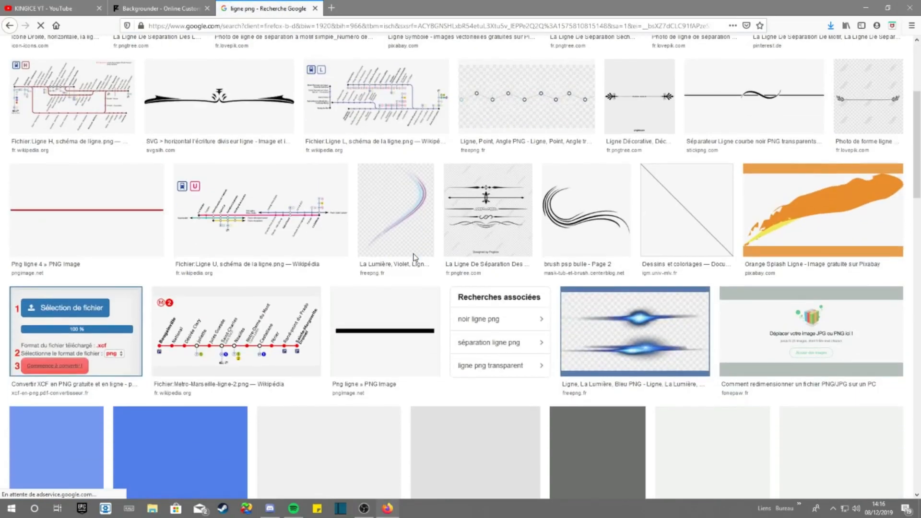
pyautogui.scroll(-5, 412, 257)
pyautogui.scroll(9, 412, 259)
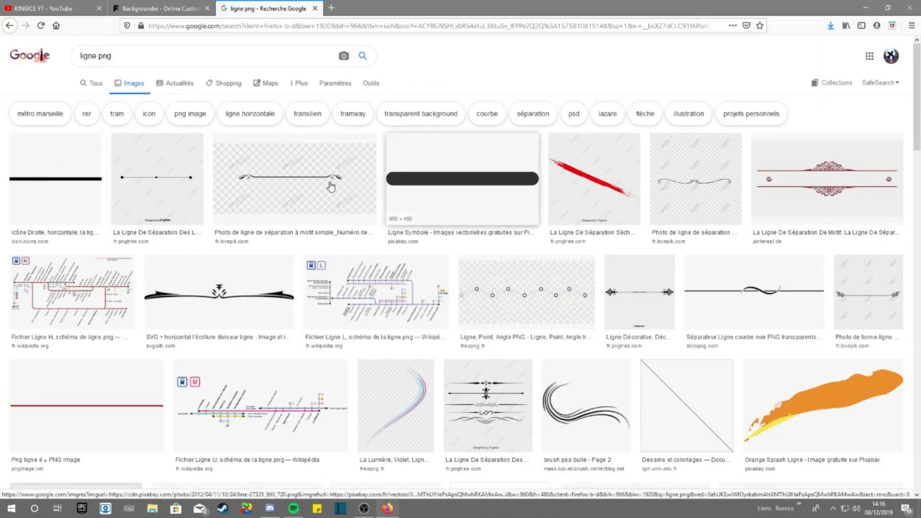
pyautogui.click(82, 177)
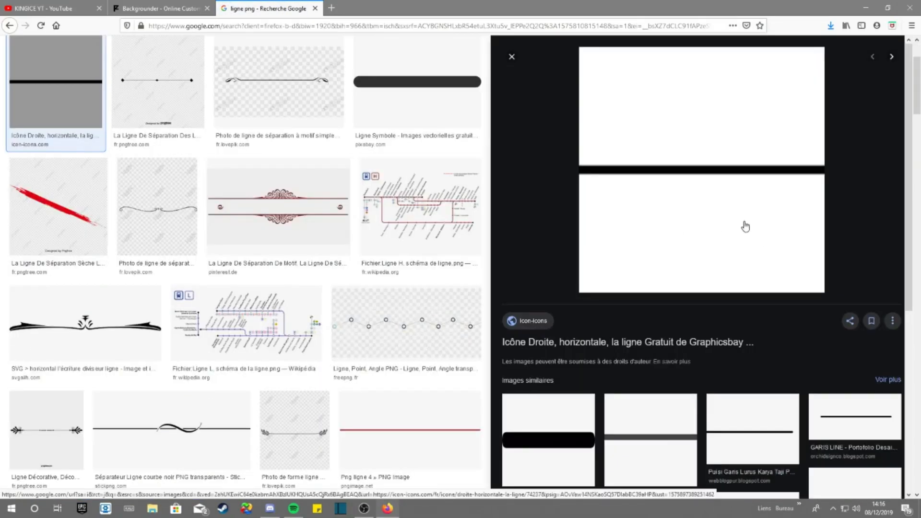
# Find the plain black line image from deco-collection.fr, save it as ligne in the video bannière folder, and return to the Backgrounder page.
pyautogui.scroll(-4, 221, 216)
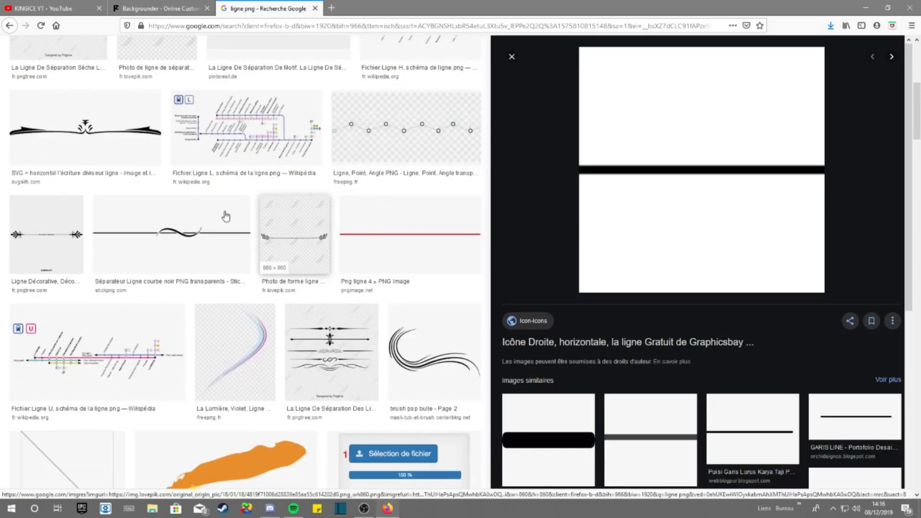
pyautogui.scroll(-13, 177, 219)
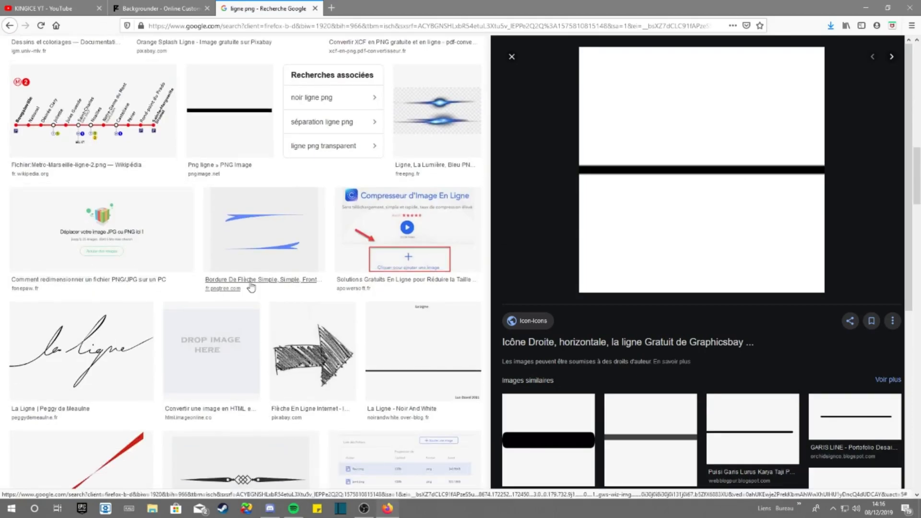
pyautogui.click(410, 283)
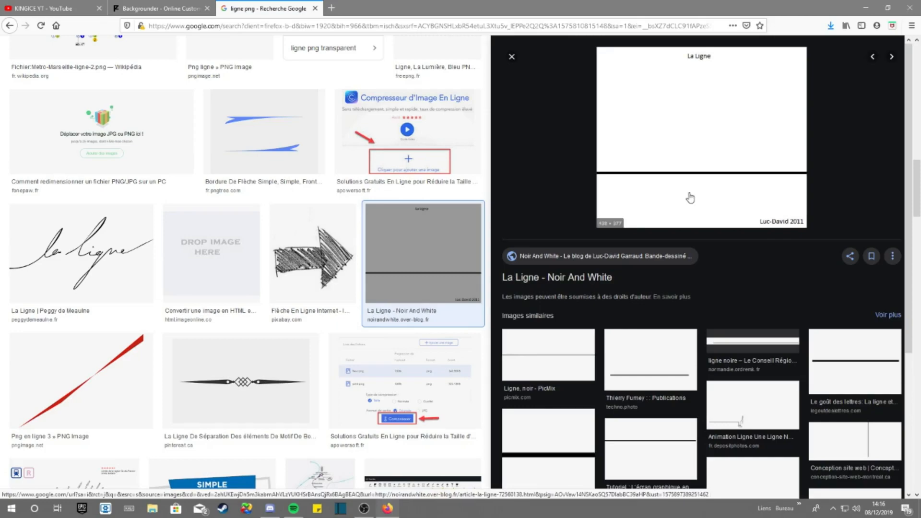
pyautogui.scroll(-3, 360, 283)
pyautogui.scroll(-4, 288, 278)
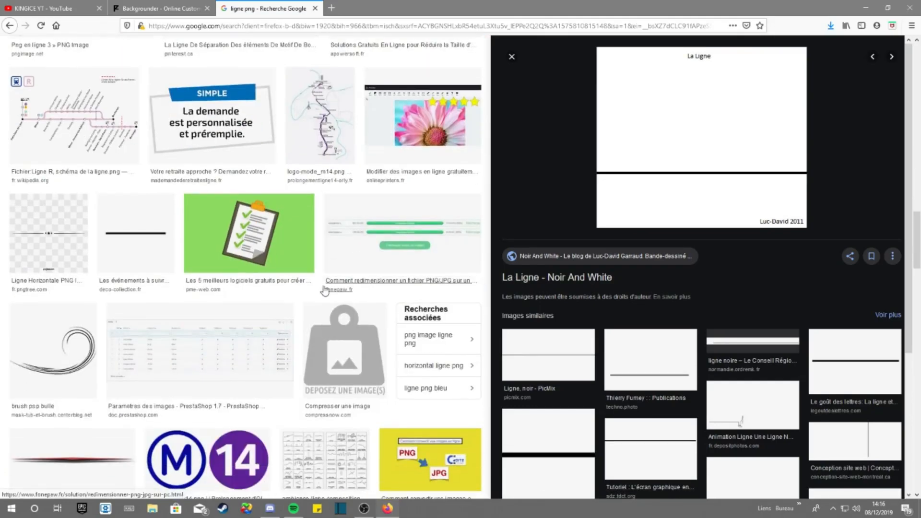
pyautogui.click(104, 247)
pyautogui.rightClick(752, 137)
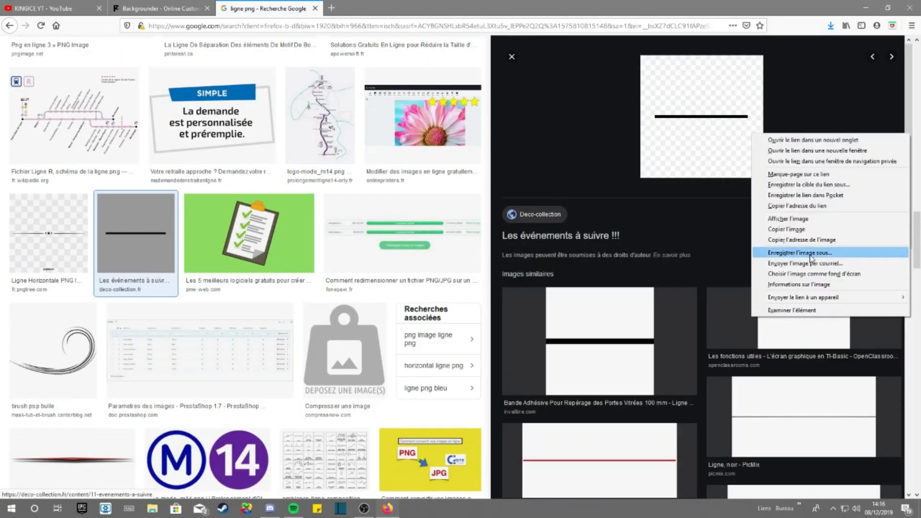
pyautogui.click(828, 254)
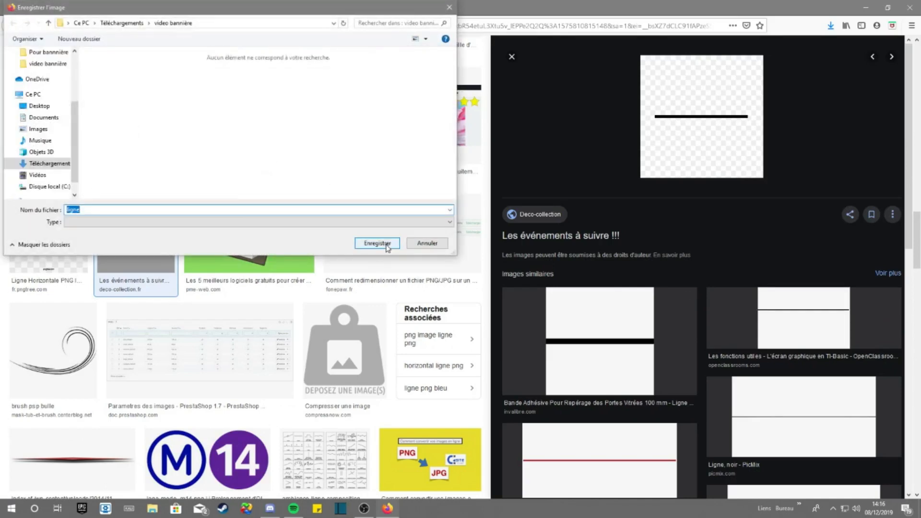
pyautogui.click(377, 246)
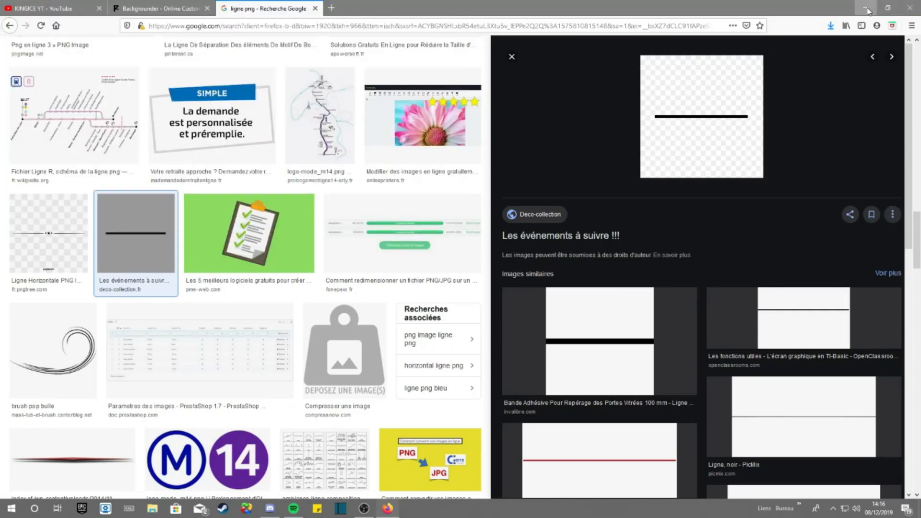
pyautogui.click(159, 8)
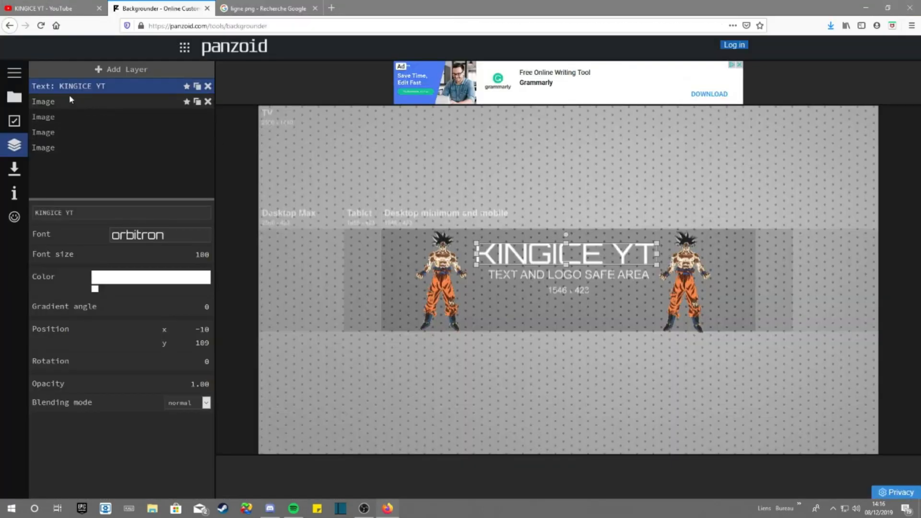
# Import the ligne image into the banner as a new image layer.
pyautogui.click(84, 72)
pyautogui.click(109, 116)
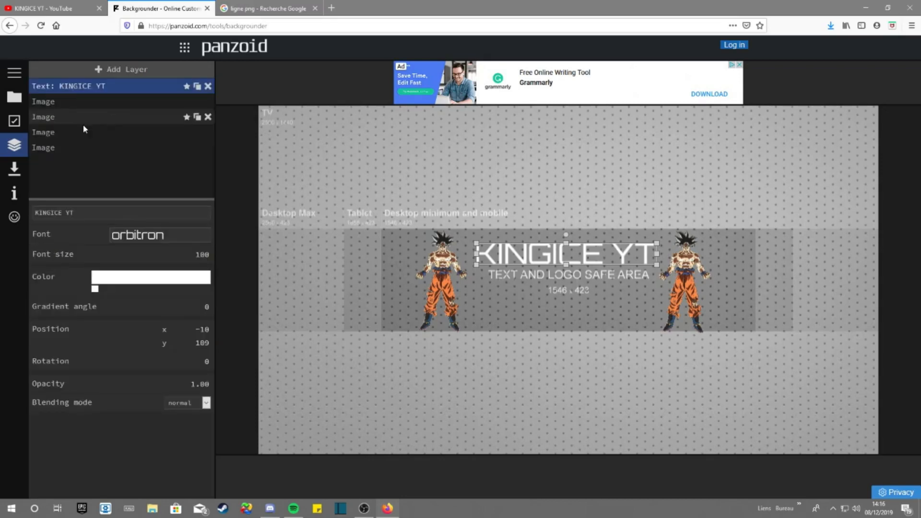
pyautogui.doubleClick(120, 89)
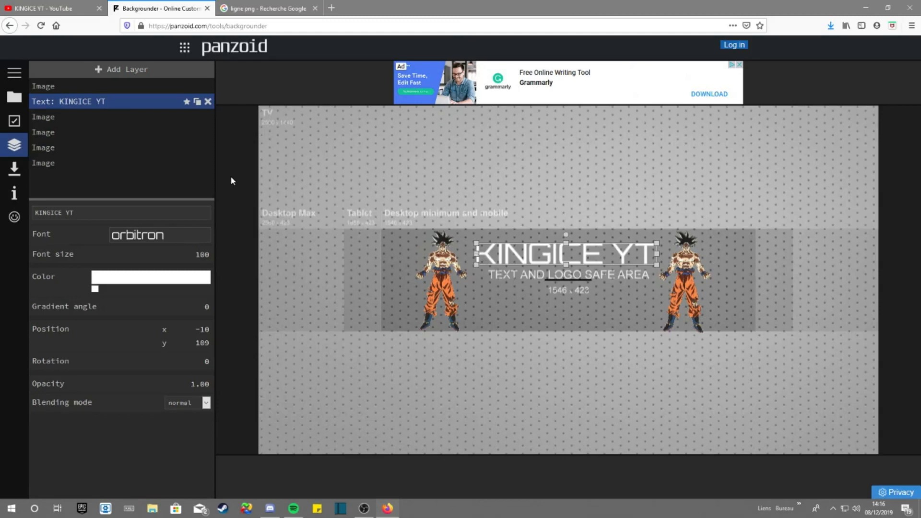
# Resize the line image to about 1011 by 686 and position it under the KINGICE YT title at about x -18, y -8.
pyautogui.click(89, 87)
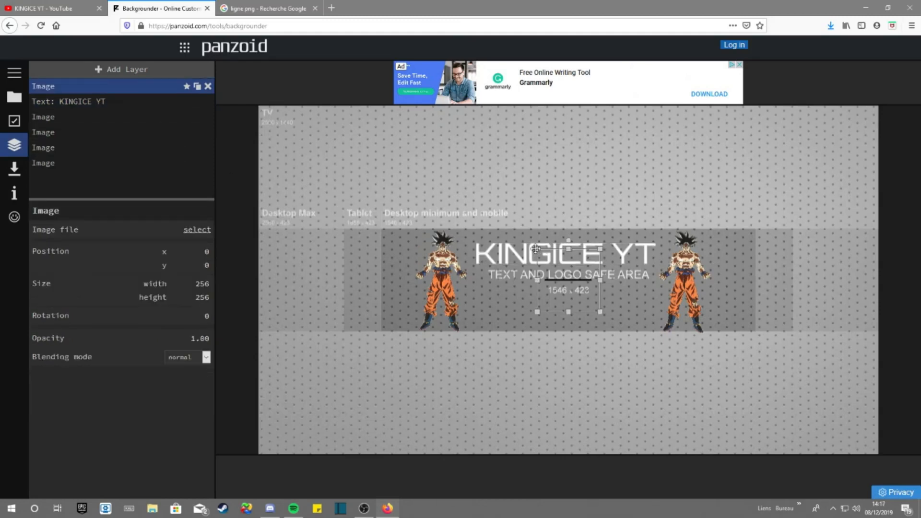
pyautogui.moveTo(535, 249); pyautogui.dragTo(478, 268)
pyautogui.click(481, 282)
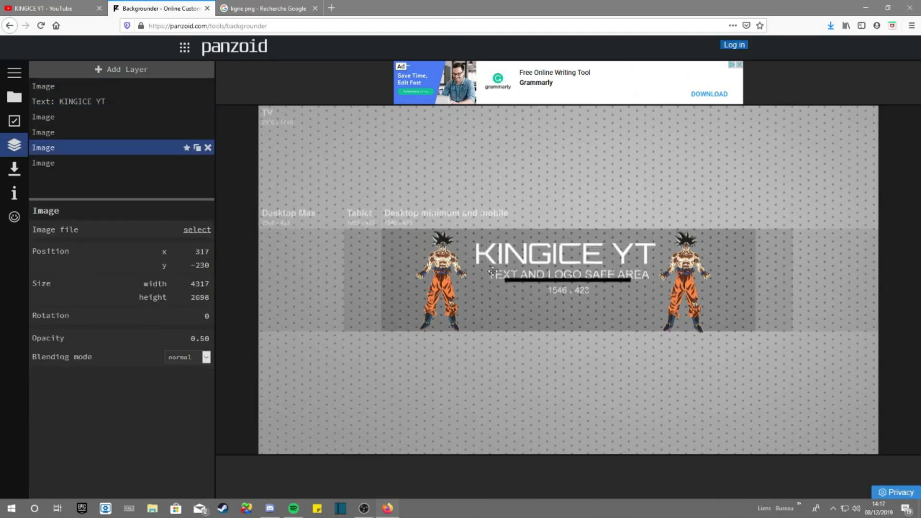
pyautogui.click(115, 86)
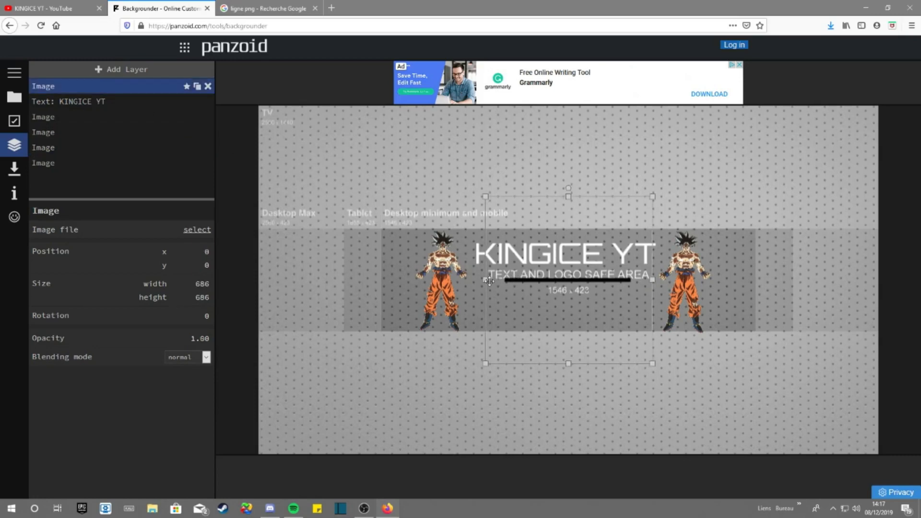
pyautogui.moveTo(485, 279); pyautogui.dragTo(455, 279)
pyautogui.moveTo(601, 280); pyautogui.dragTo(596, 270)
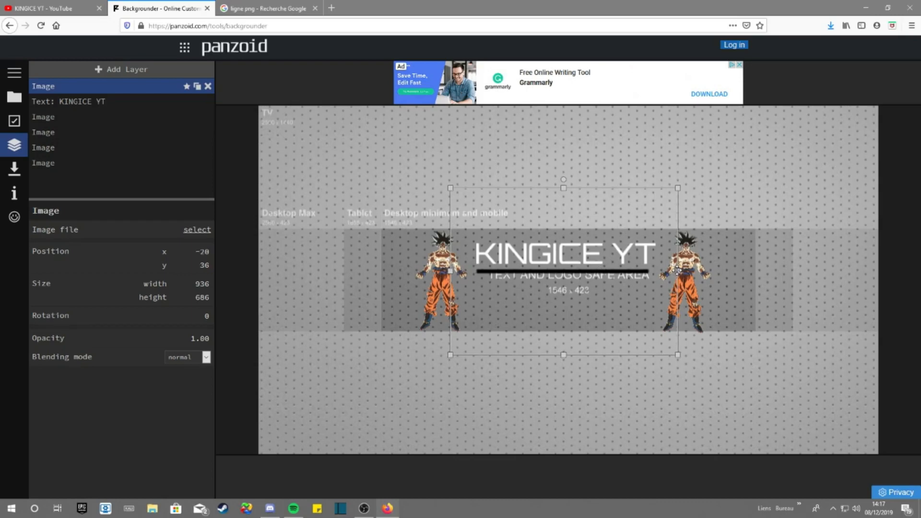
pyautogui.moveTo(677, 271); pyautogui.dragTo(687, 270)
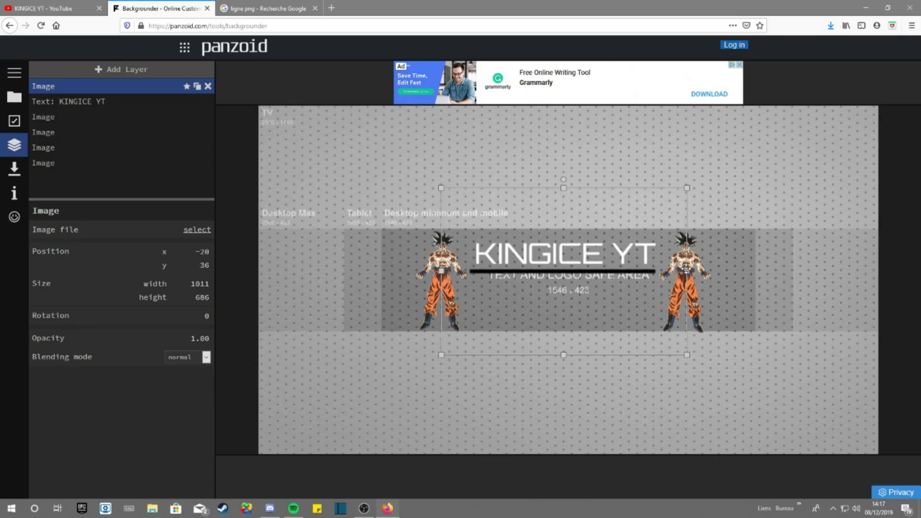
pyautogui.moveTo(632, 272); pyautogui.dragTo(633, 272)
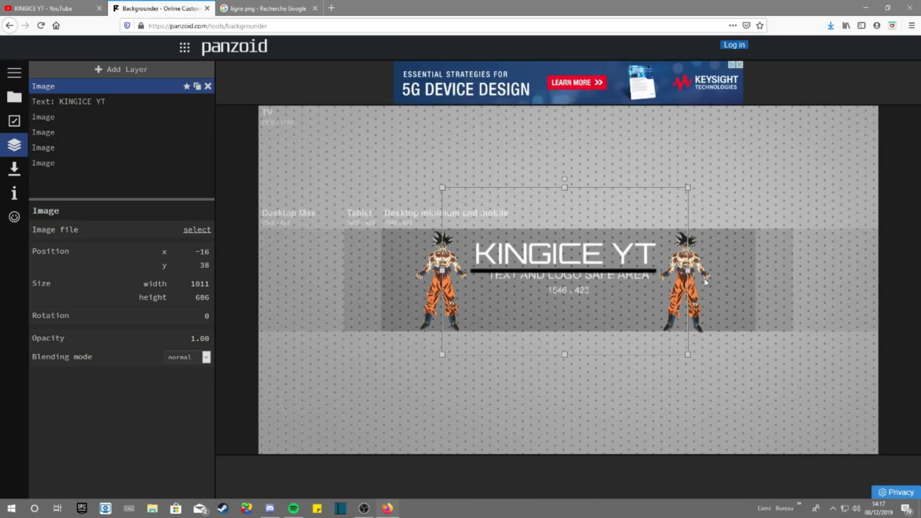
pyautogui.moveTo(556, 269); pyautogui.dragTo(556, 277)
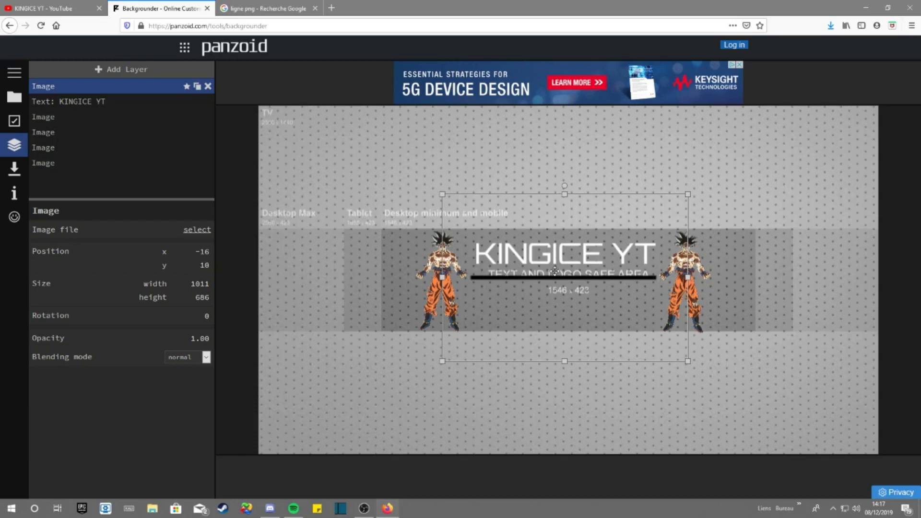
pyautogui.moveTo(584, 279); pyautogui.dragTo(582, 284)
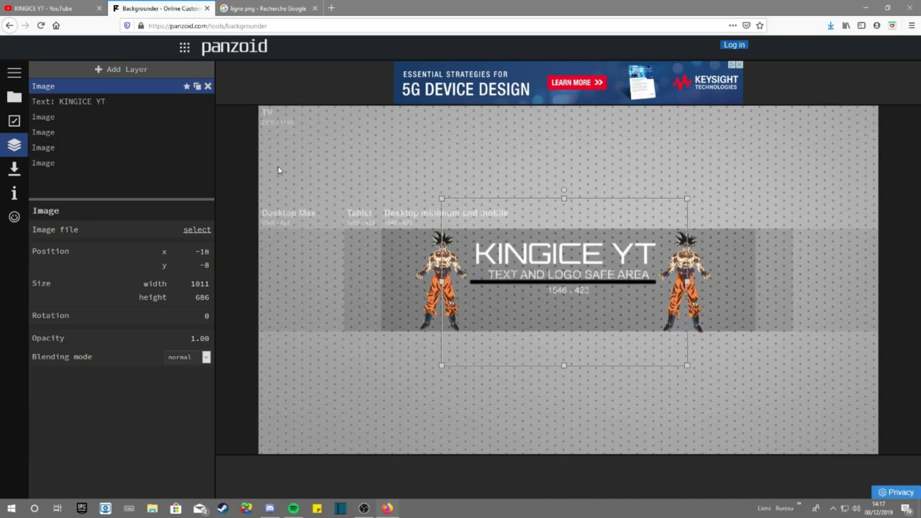
pyautogui.click(126, 72)
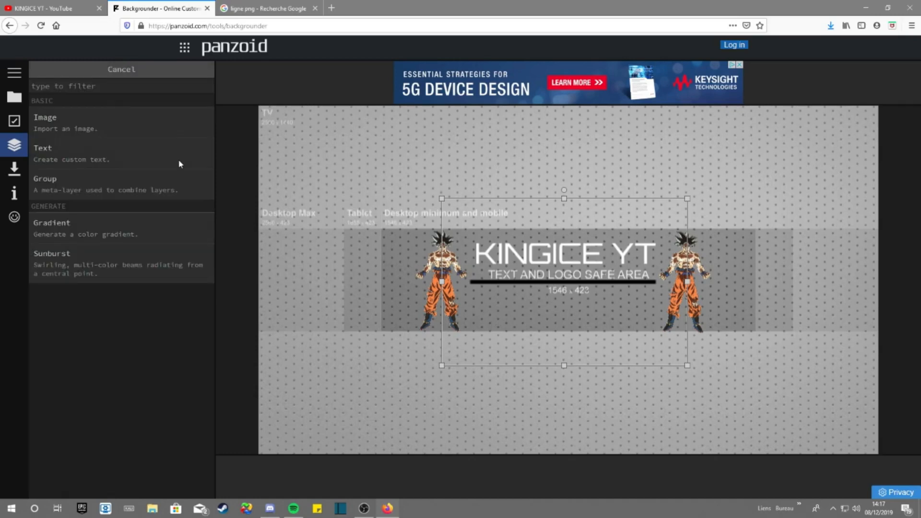
pyautogui.click(72, 120)
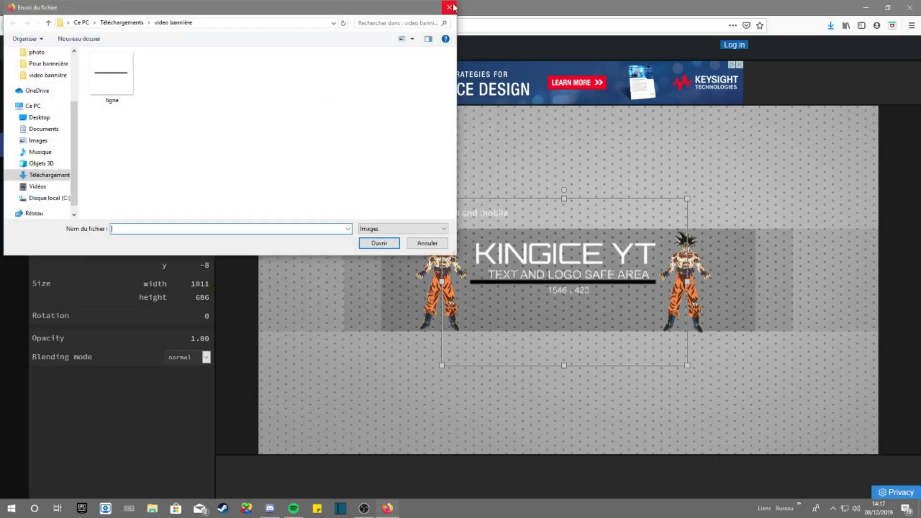
pyautogui.click(453, 7)
# Add a second text layer and try to set its text to "TUTOS - COMMANTARY".
pyautogui.click(200, 74)
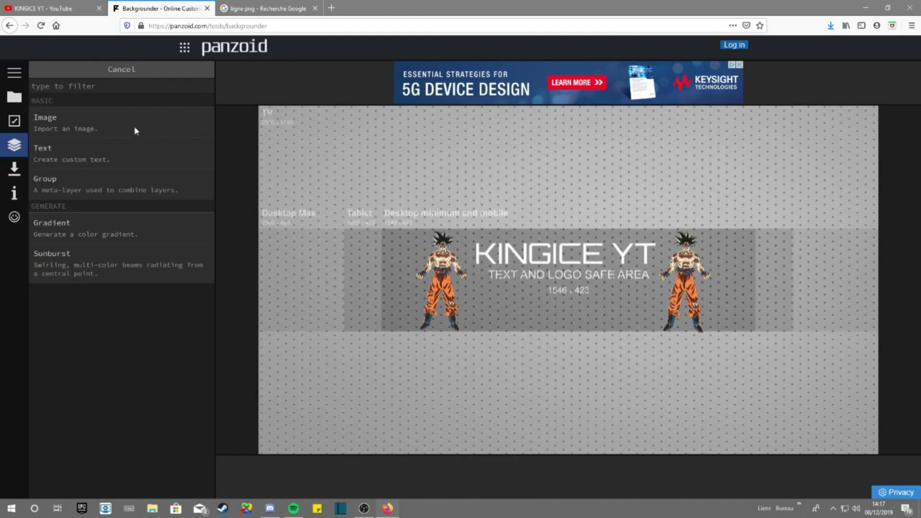
pyautogui.click(96, 159)
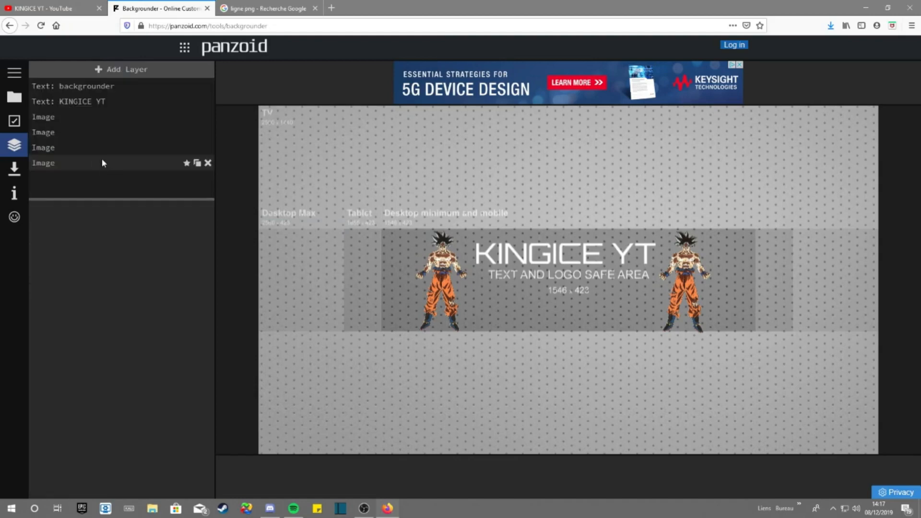
pyautogui.click(95, 90)
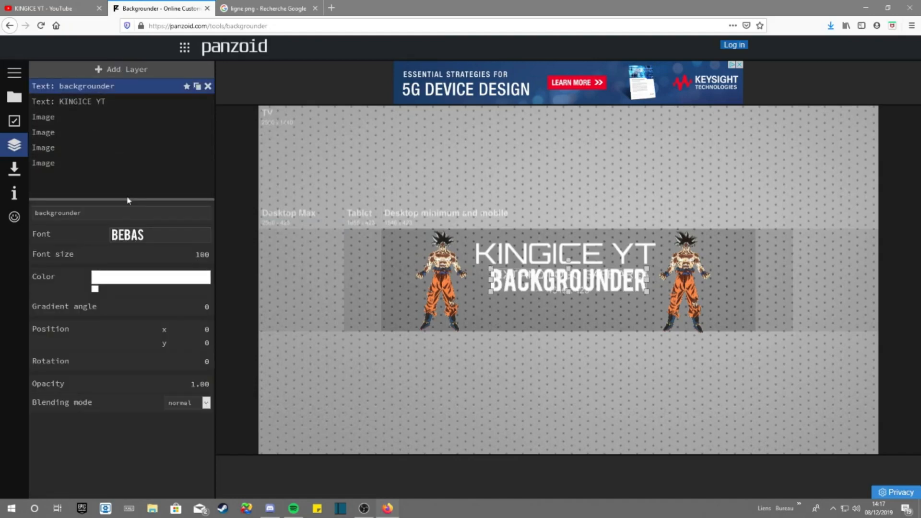
pyautogui.doubleClick(118, 209)
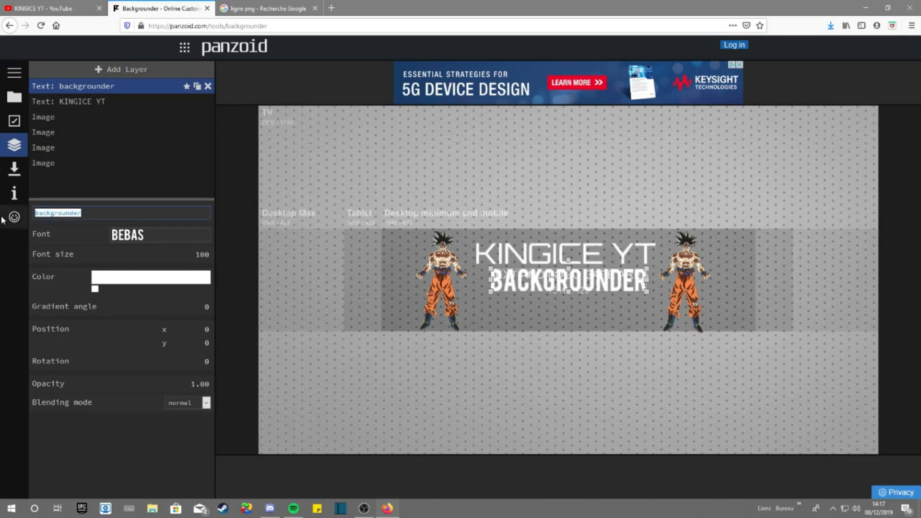
pyautogui.write('TUTOS - COMMANTARY')
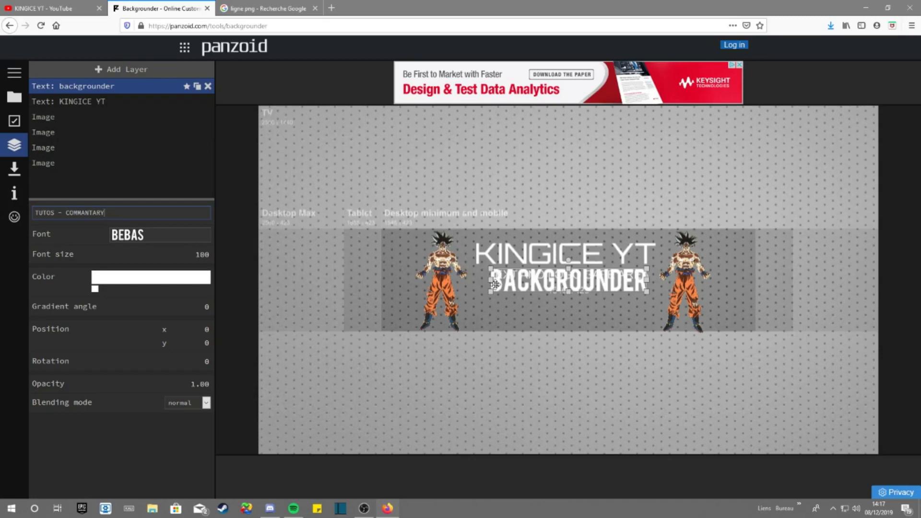
# Move the backgrounder text below the KINGICE YT title to about x 12, y -95.
pyautogui.moveTo(494, 282); pyautogui.dragTo(524, 306)
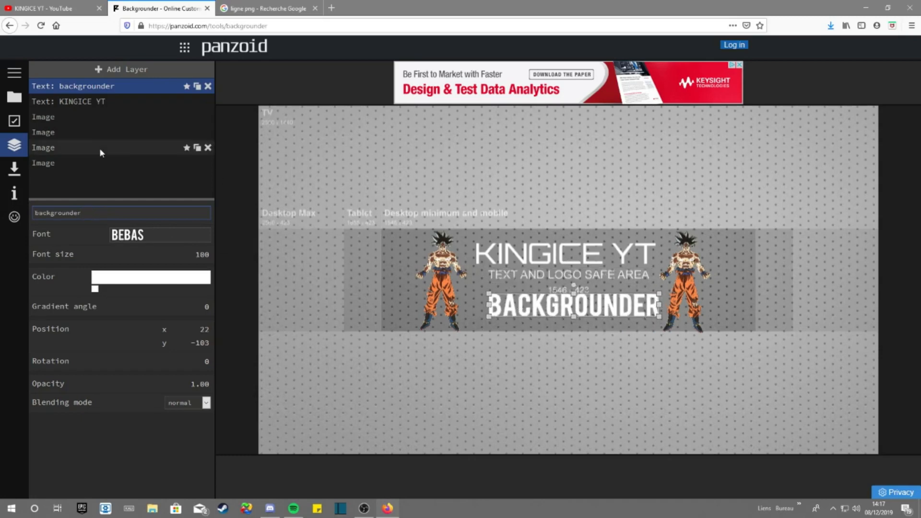
pyautogui.click(71, 118)
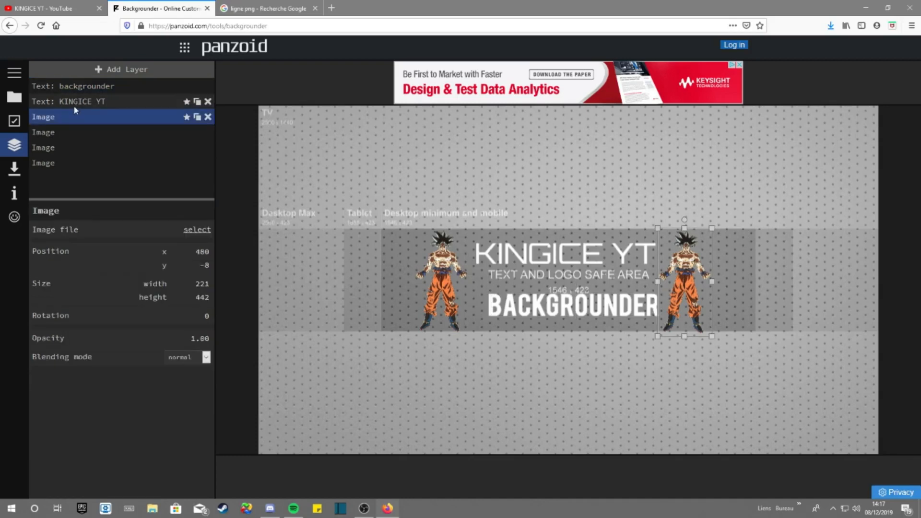
pyautogui.click(74, 105)
pyautogui.click(74, 87)
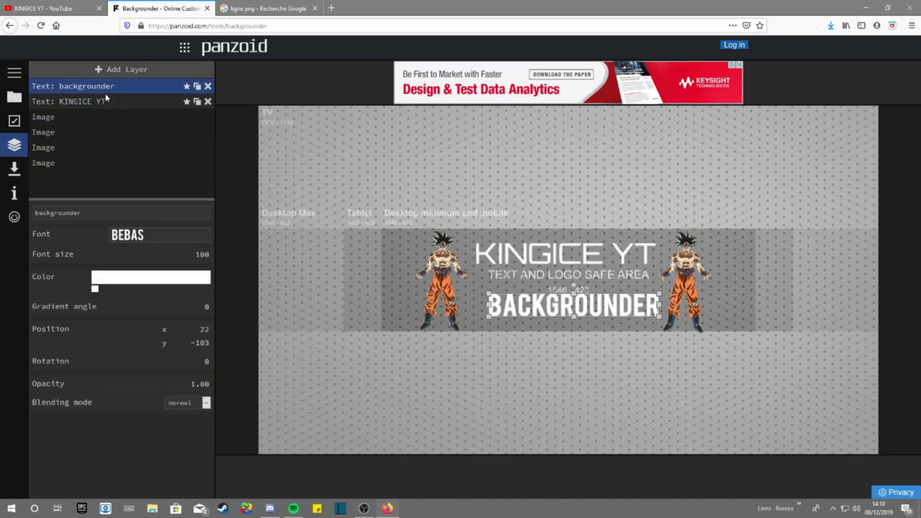
pyautogui.moveTo(518, 304); pyautogui.dragTo(517, 304)
# Import the ligne image as a new image layer and select it.
pyautogui.click(122, 68)
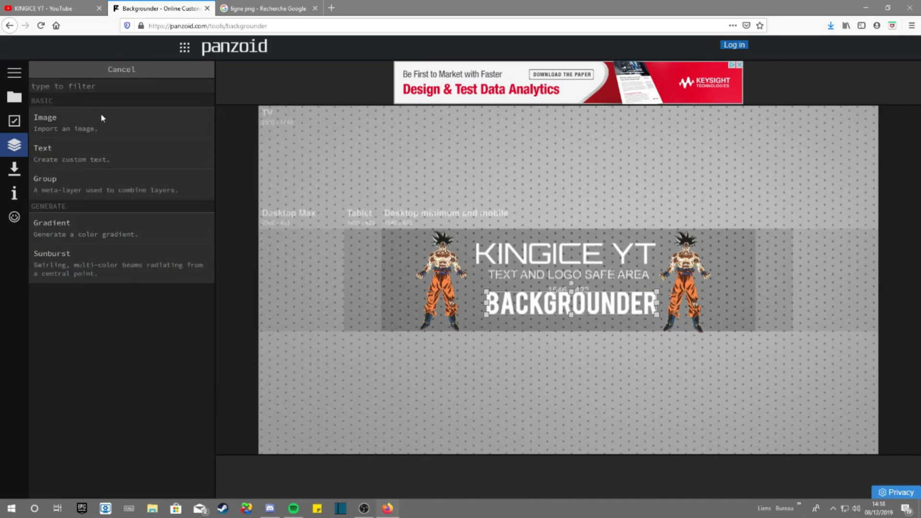
pyautogui.click(102, 118)
pyautogui.doubleClick(134, 86)
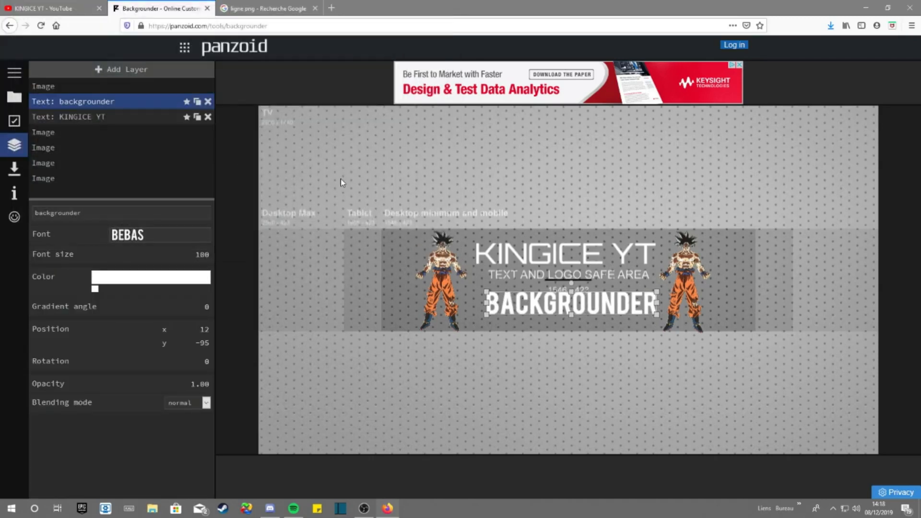
pyautogui.click(60, 87)
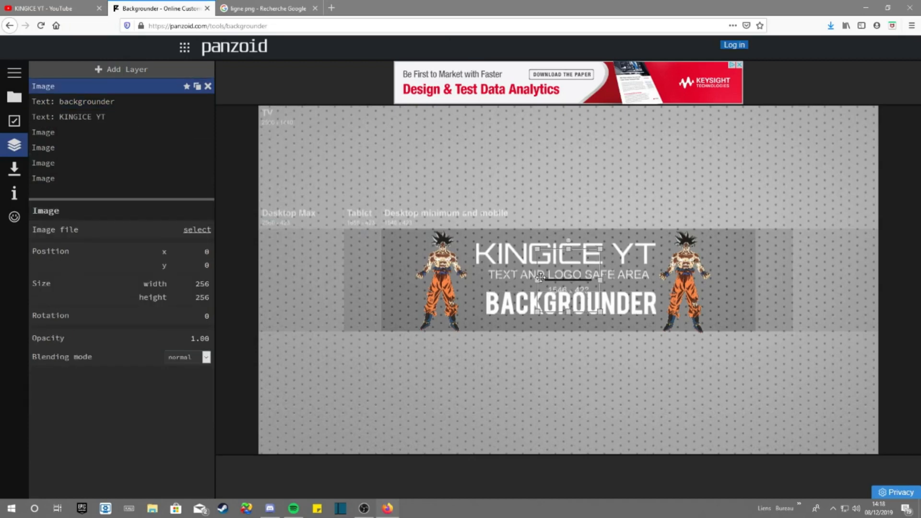
# Stretch the line image to about 1013 wide, place it between the two texts at about x -18, and increase its height to thicken it.
pyautogui.moveTo(540, 279); pyautogui.dragTo(445, 279)
pyautogui.moveTo(576, 284); pyautogui.dragTo(571, 280)
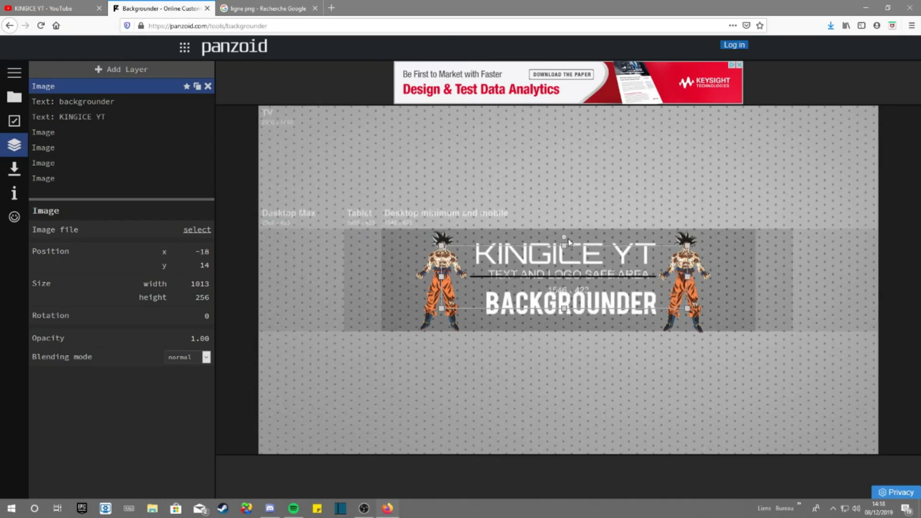
pyautogui.moveTo(564, 242); pyautogui.dragTo(564, 221)
pyautogui.click(626, 377)
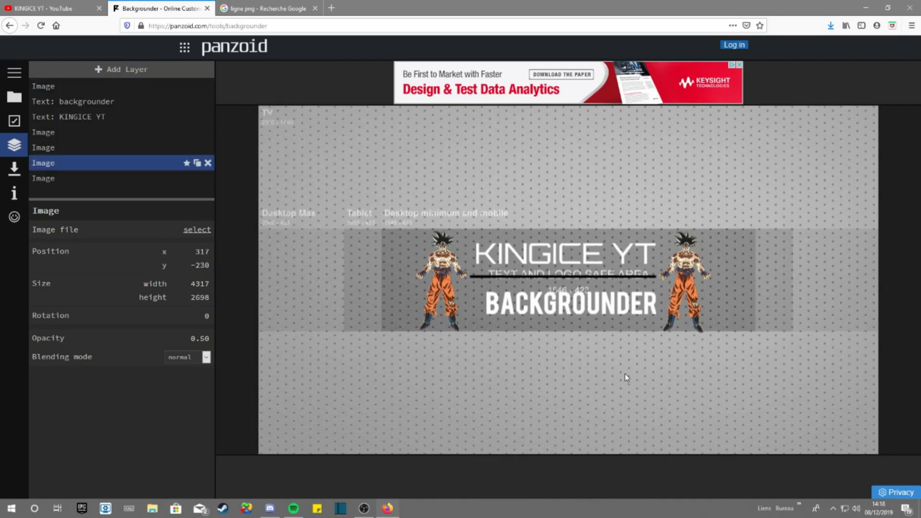
# Move the backgrounder text layer above the line image layer and colour the text blue (#0000ff).
pyautogui.click(118, 102)
pyautogui.moveTo(107, 86); pyautogui.dragTo(110, 110)
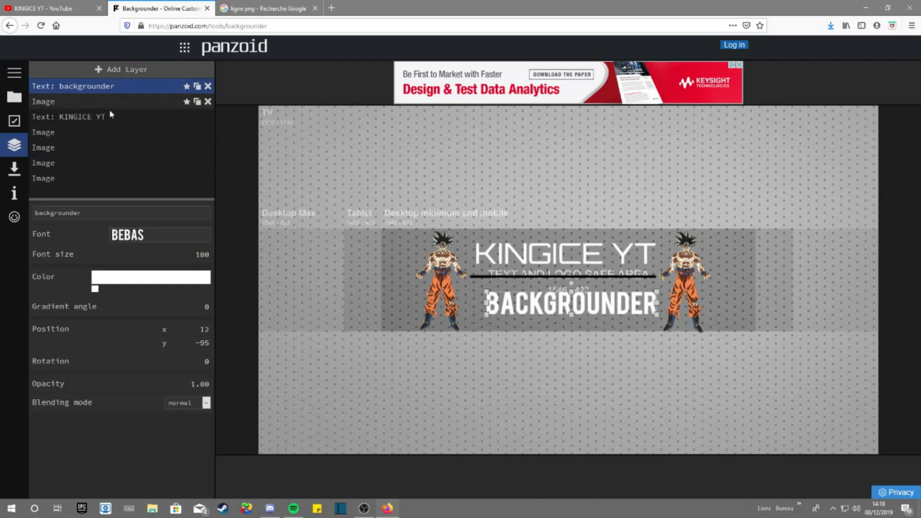
pyautogui.click(95, 288)
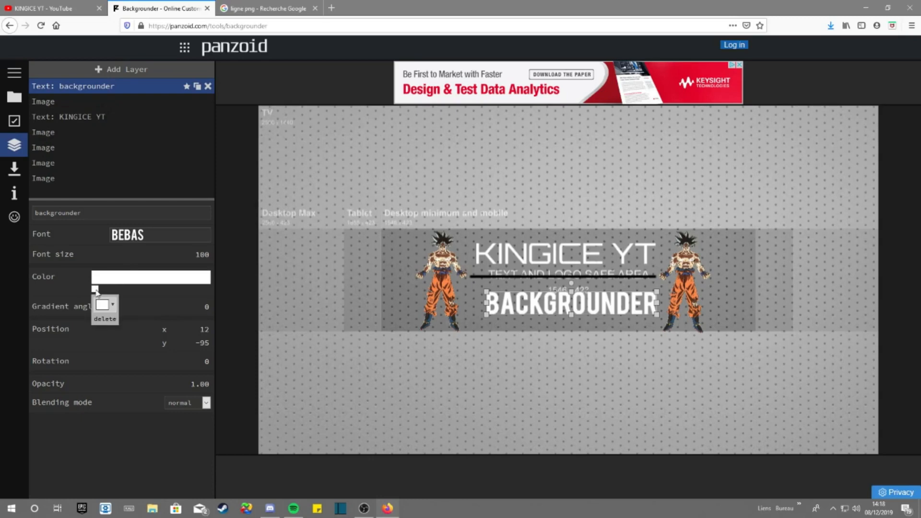
pyautogui.click(106, 305)
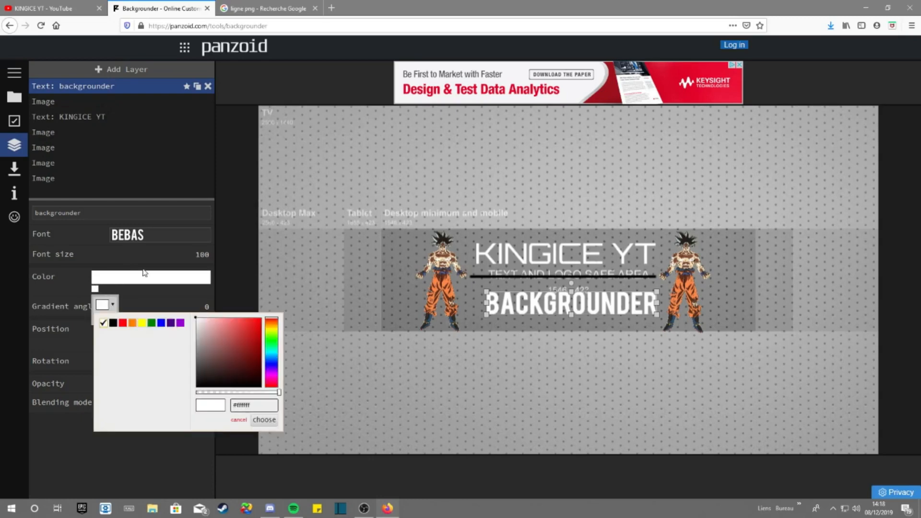
pyautogui.click(161, 323)
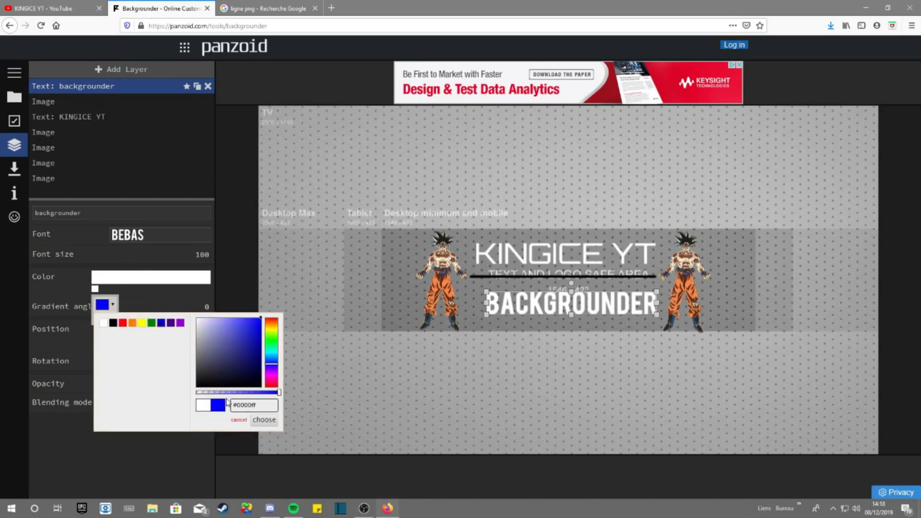
pyautogui.click(265, 421)
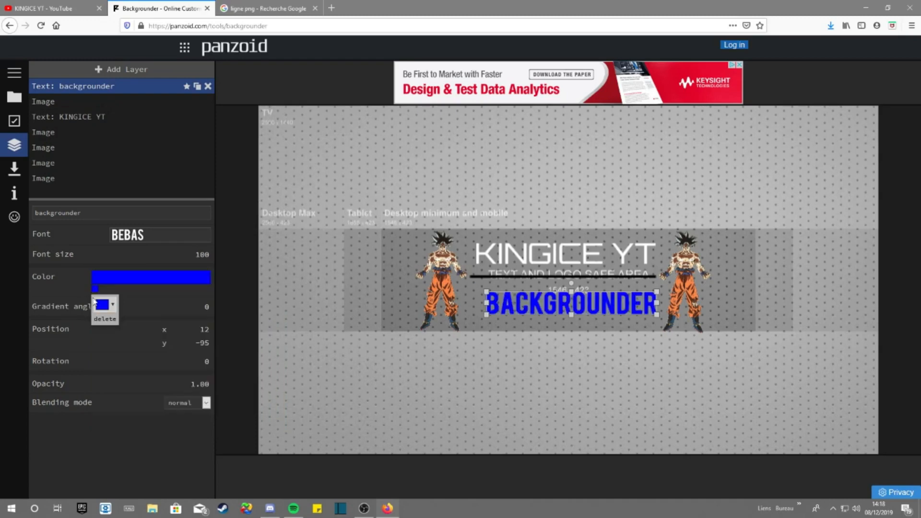
# Add a black stop to the backgrounder text's colour gradient and arrange the stops so black precedes blue.
pyautogui.click(122, 282)
pyautogui.click(123, 289)
pyautogui.click(130, 305)
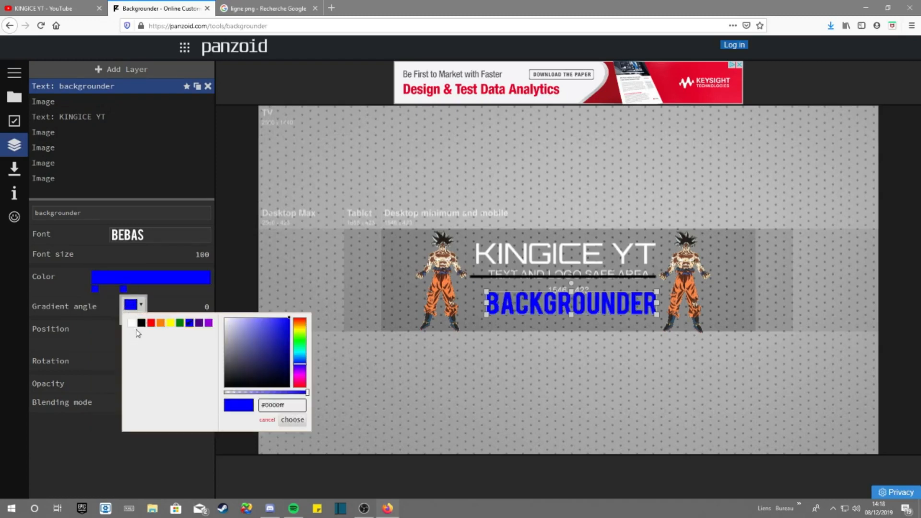
pyautogui.click(141, 322)
pyautogui.click(293, 420)
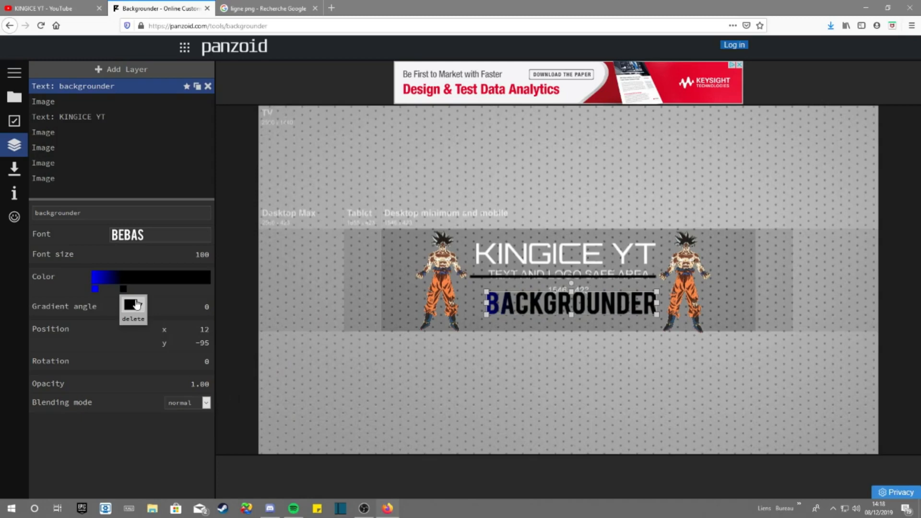
pyautogui.click(123, 290)
pyautogui.moveTo(127, 290); pyautogui.dragTo(197, 291)
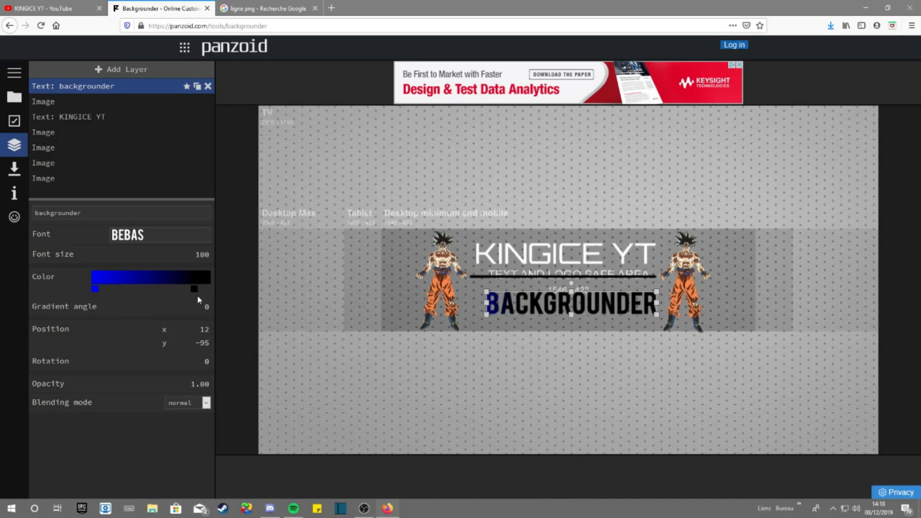
pyautogui.moveTo(96, 288)
pyautogui.mouseDown()
pyautogui.moveTo(144, 289)
pyautogui.moveTo(115, 288)
pyautogui.mouseUp()
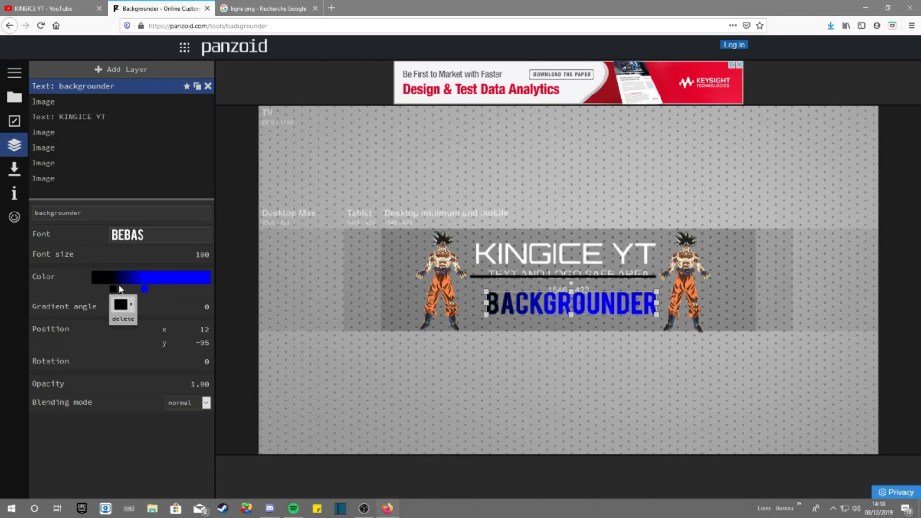
# Add a second black (#000000) stop after the blue one in the backgrounder text's gradient.
pyautogui.click(185, 282)
pyautogui.click(183, 289)
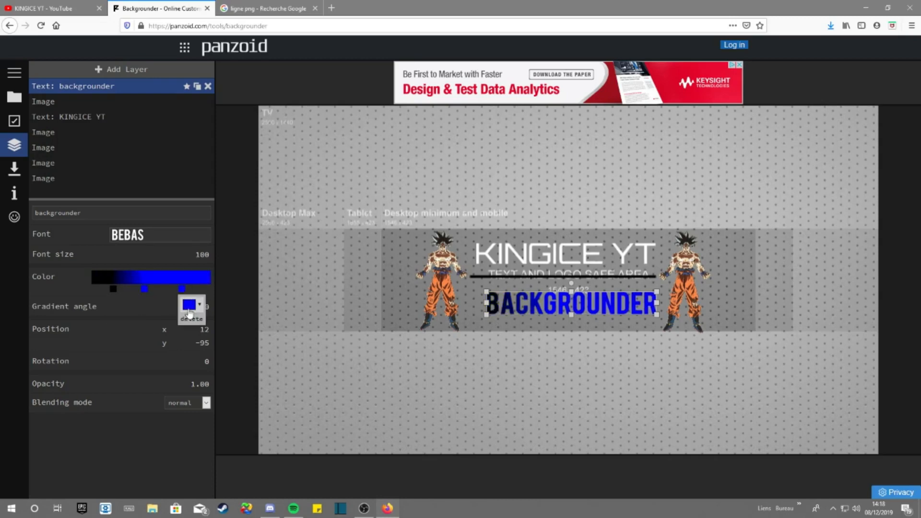
pyautogui.click(190, 305)
pyautogui.click(200, 322)
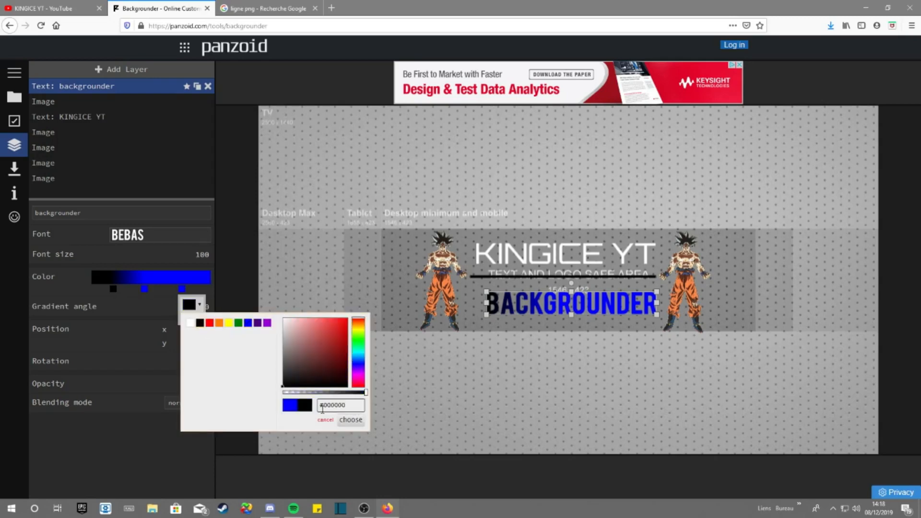
pyautogui.click(358, 421)
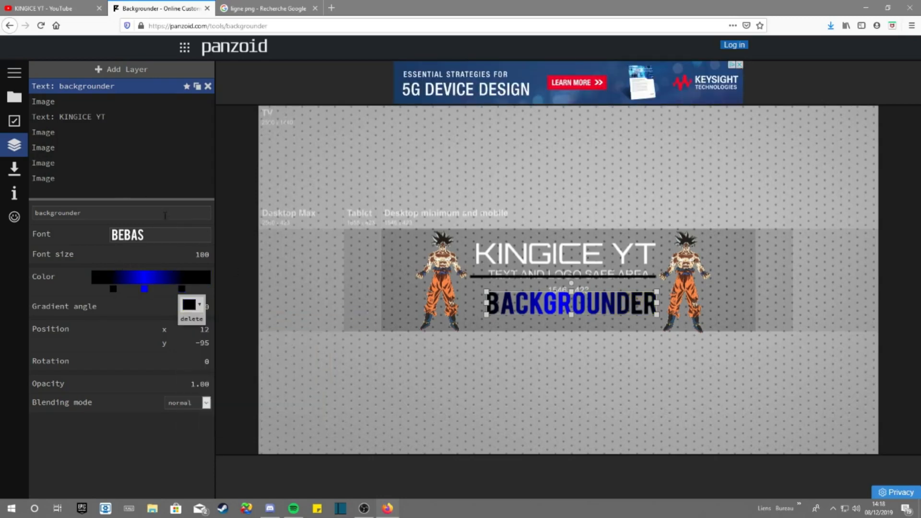
# Change the subtitle text to TUTOS, widen it and place it below the line at about x -2, y -95.
pyautogui.doubleClick(147, 214)
pyautogui.write('TUTOS')
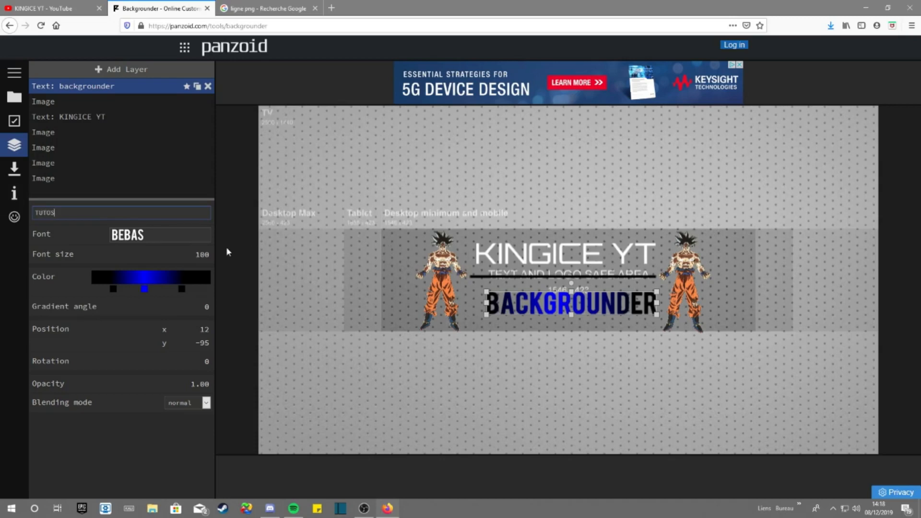
pyautogui.click(144, 246)
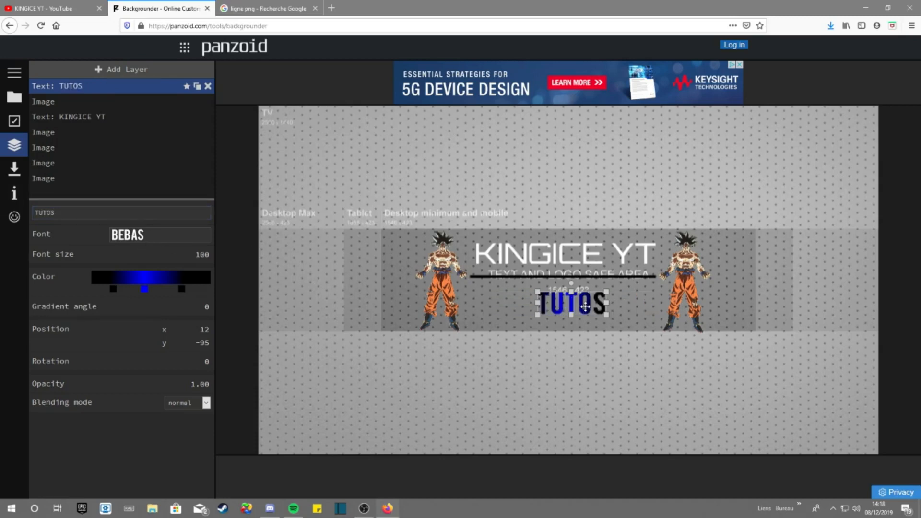
pyautogui.moveTo(606, 302); pyautogui.dragTo(652, 302)
pyautogui.moveTo(571, 291); pyautogui.dragTo(571, 287)
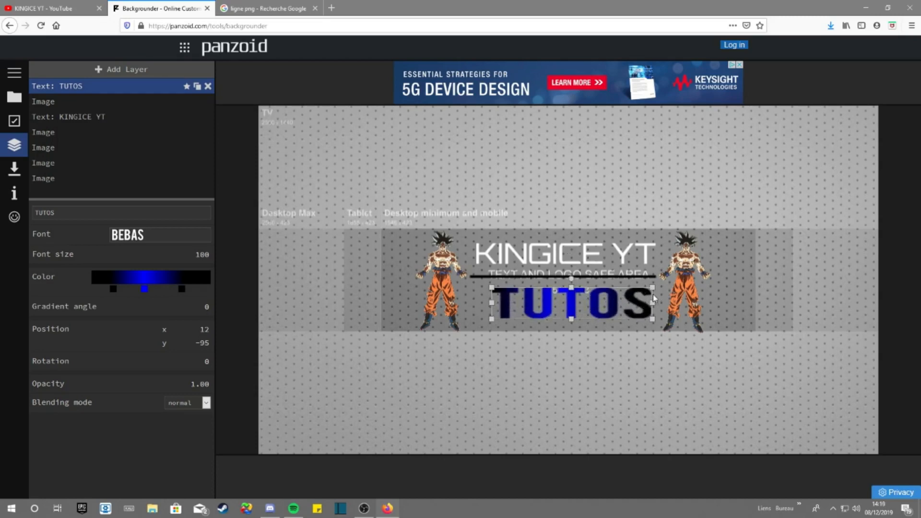
pyautogui.moveTo(652, 287); pyautogui.dragTo(605, 301)
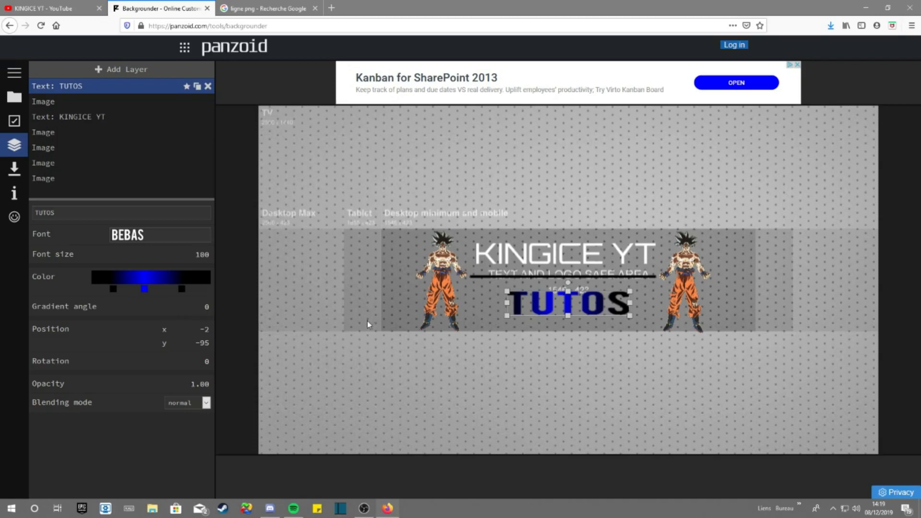
# Examine the existing banner on the KINGICE YT YouTube channel as a reference and return to the Backgrounder page.
pyautogui.click(266, 8)
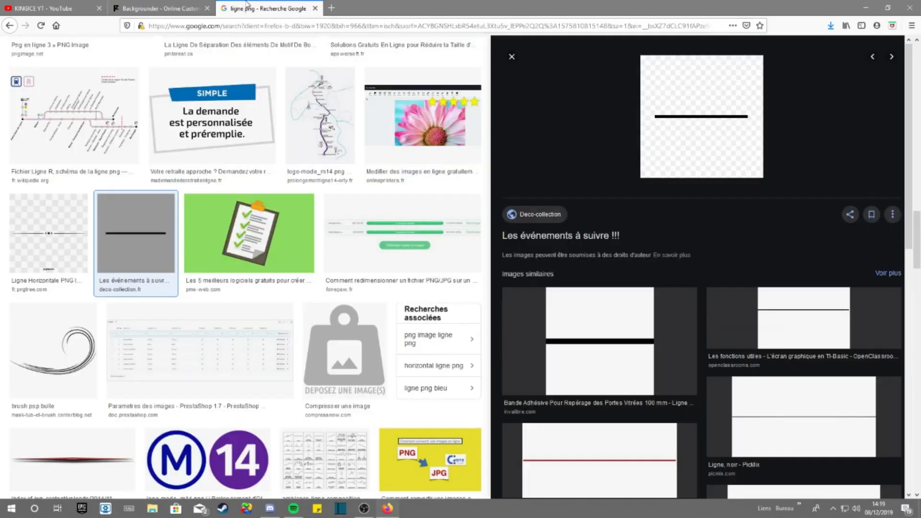
pyautogui.click(330, 8)
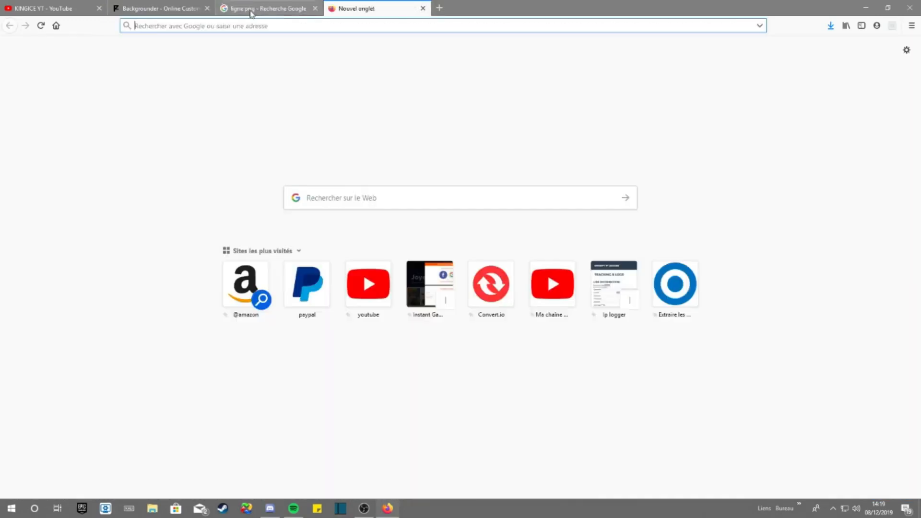
pyautogui.click(21, 8)
pyautogui.click(422, 8)
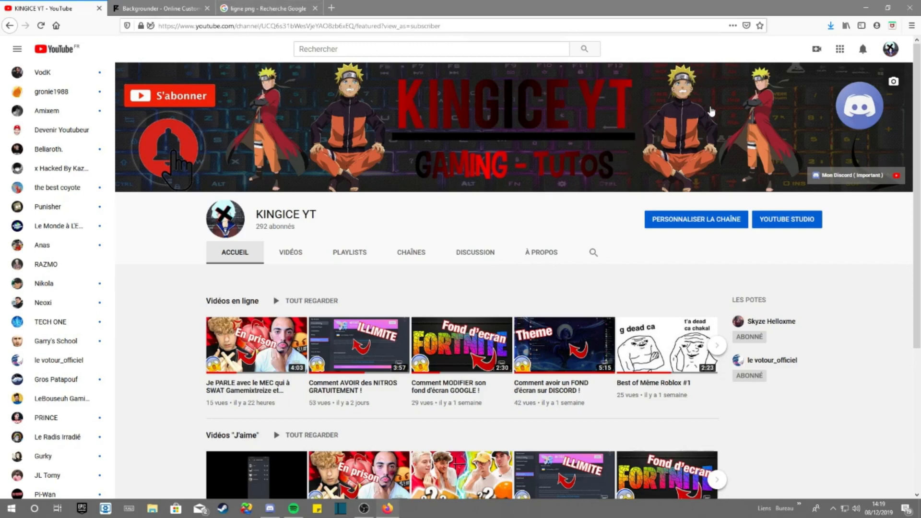
pyautogui.click(269, 8)
pyautogui.click(180, 5)
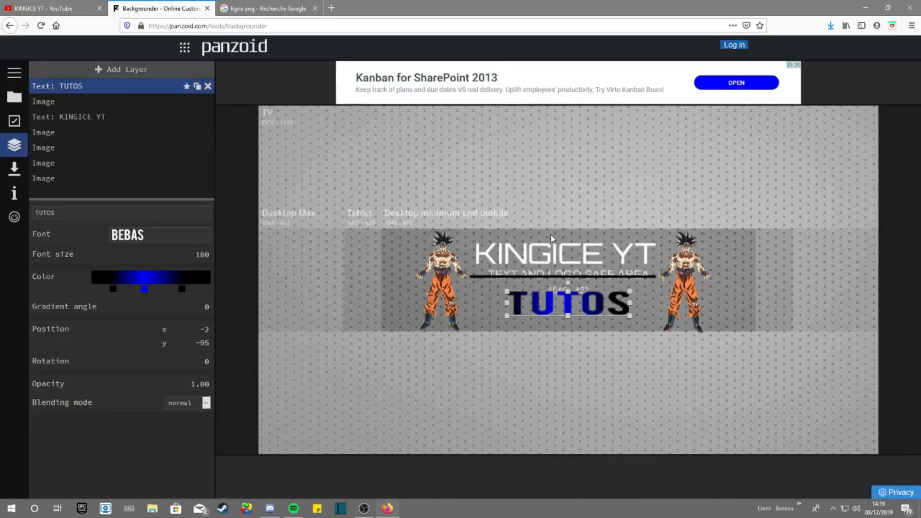
# Colour the KINGICE YT title red (#ff0000).
pyautogui.click(544, 253)
pyautogui.click(56, 119)
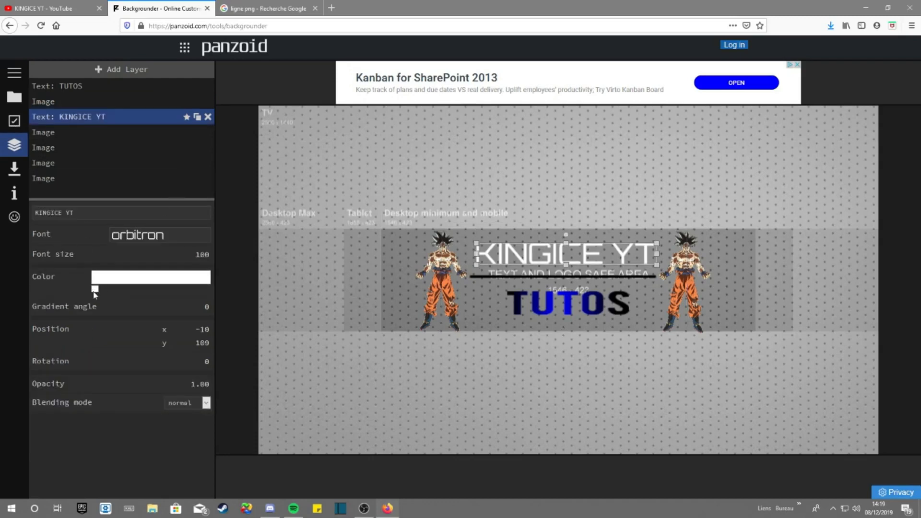
pyautogui.click(102, 304)
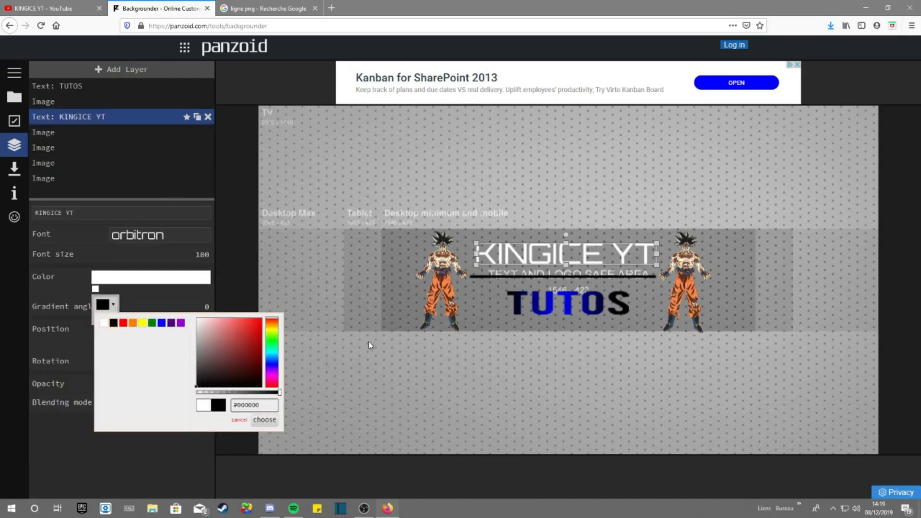
pyautogui.moveTo(248, 378); pyautogui.dragTo(263, 317)
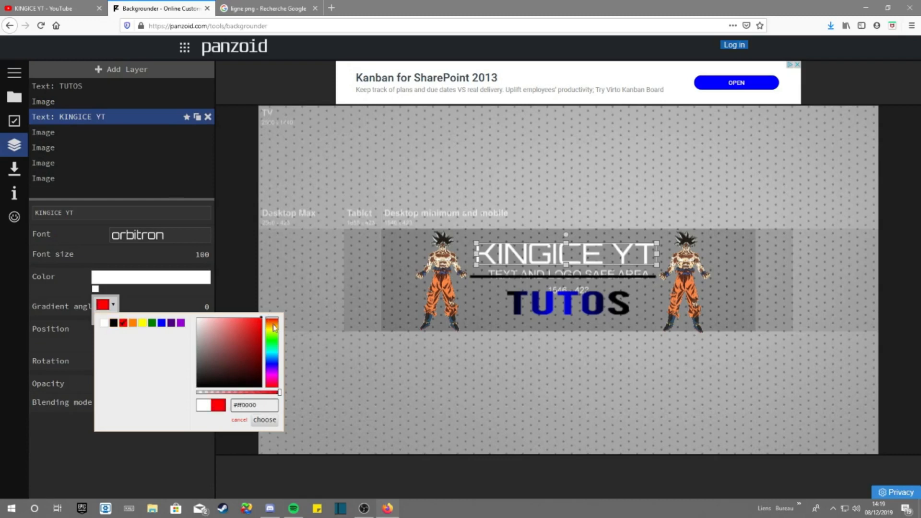
pyautogui.click(264, 420)
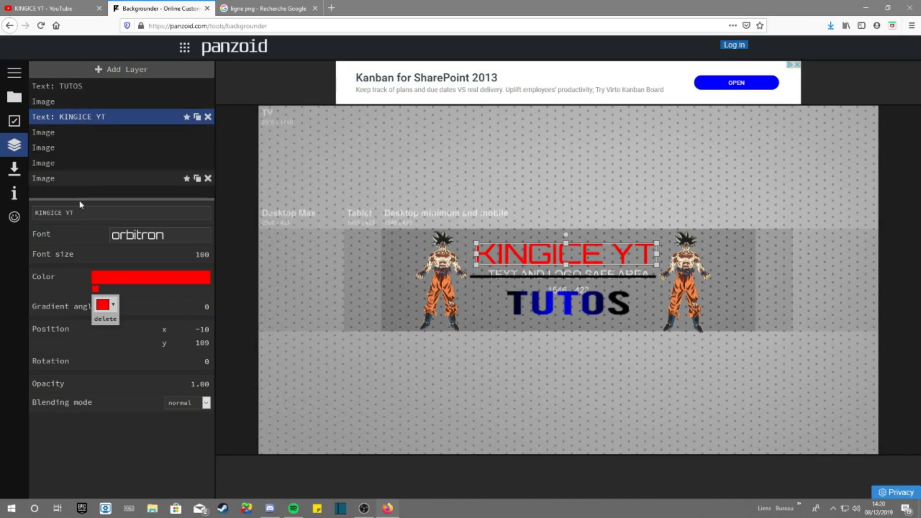
# Add a Drop Shadow effect to the KINGICE YT title and set its size to 0.815.
pyautogui.click(187, 116)
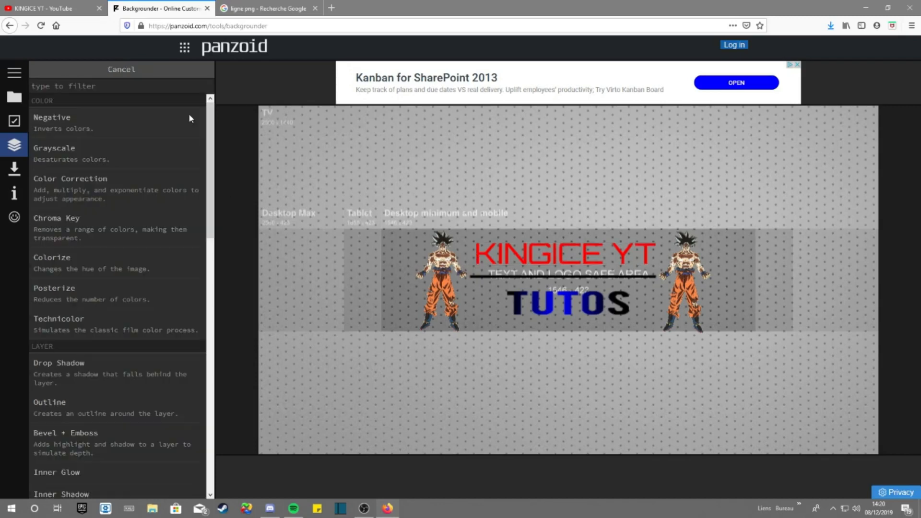
pyautogui.click(114, 372)
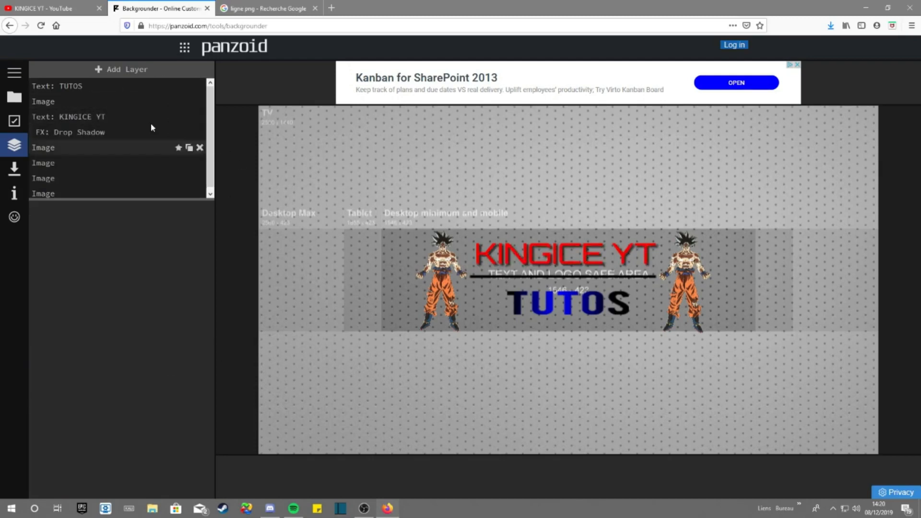
pyautogui.click(114, 130)
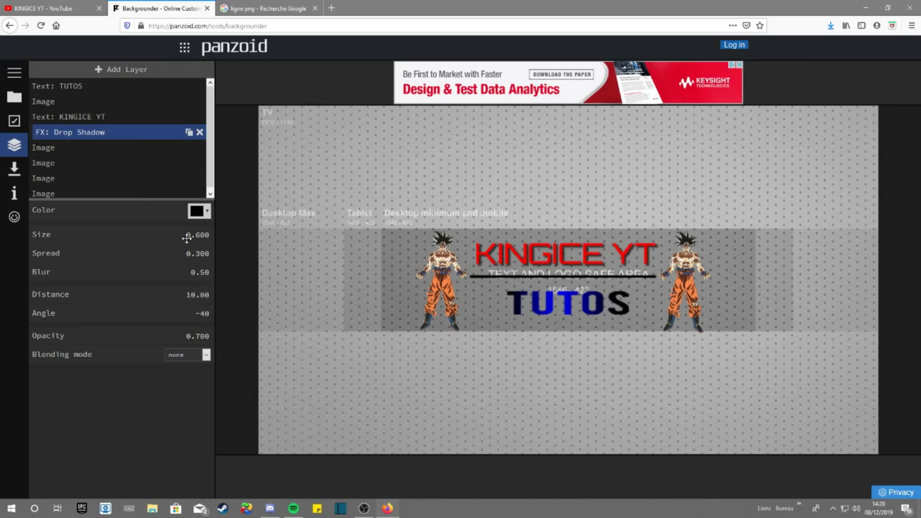
pyautogui.moveTo(187, 237); pyautogui.dragTo(277, 234)
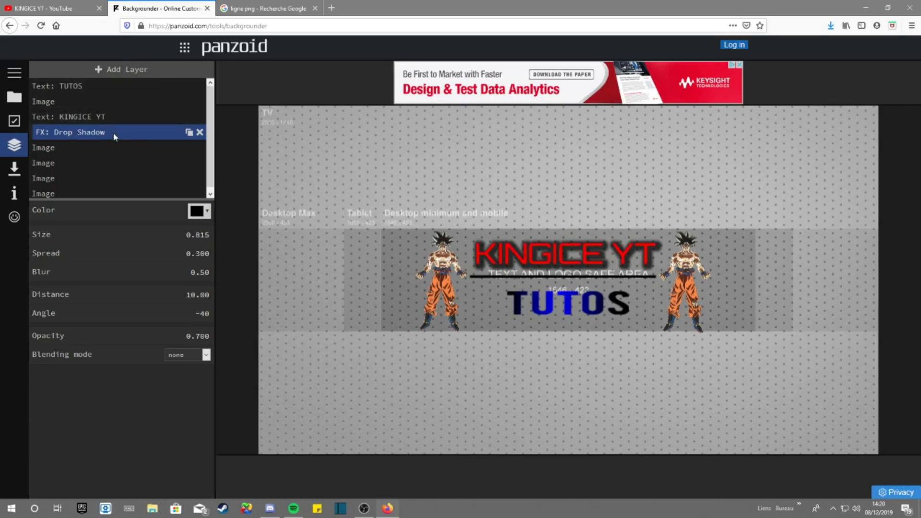
# Select the TUTOS text layer and close the ligne png image search page.
pyautogui.click(67, 88)
pyautogui.click(269, 8)
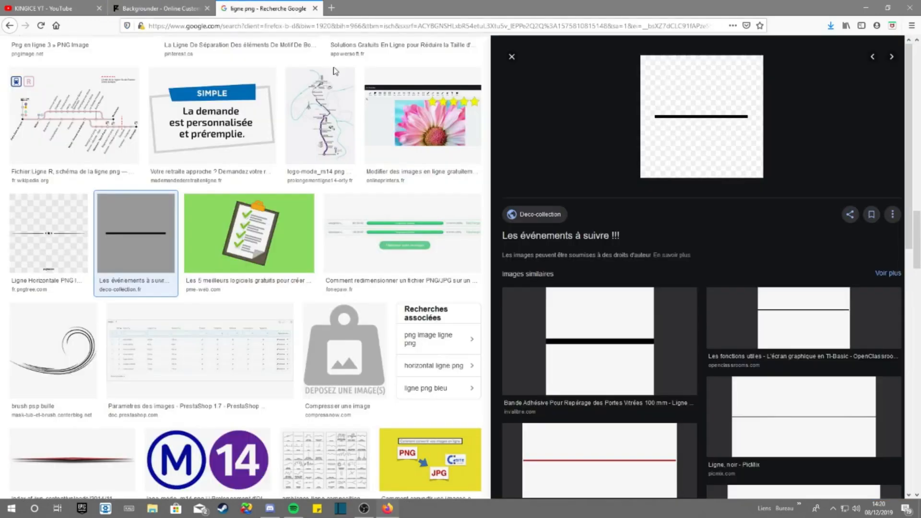
pyautogui.scroll(9, 337, 88)
pyautogui.click(315, 8)
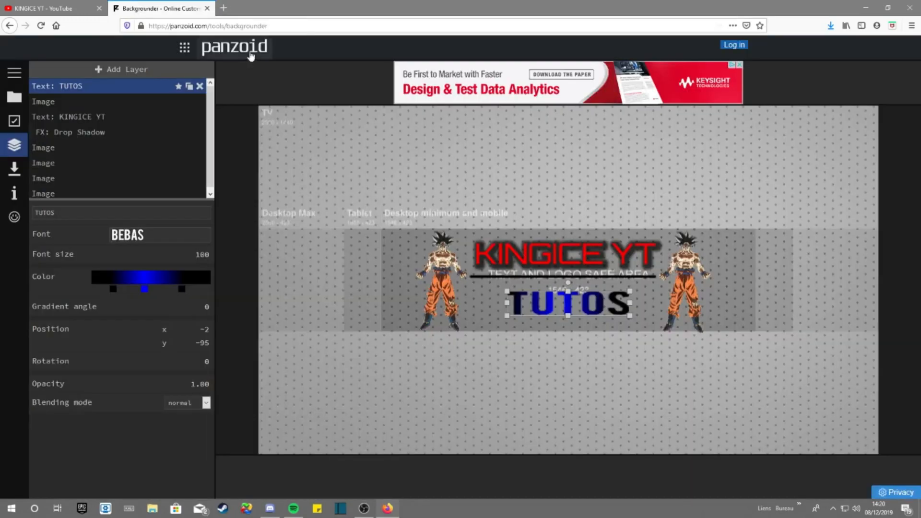
# Search Google Images for "kingice YT" in a new browser tab and preview the grey Rat King mouse picture.
pyautogui.click(223, 8)
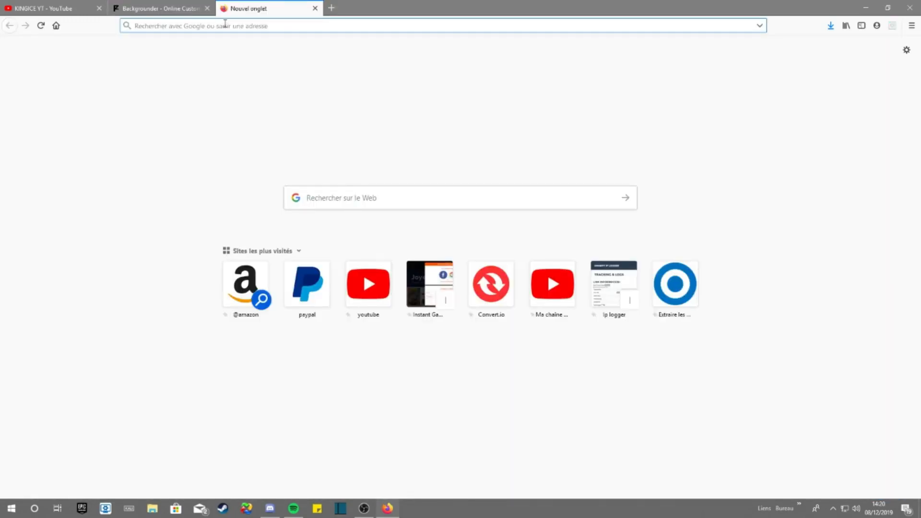
pyautogui.write('kingice YT')
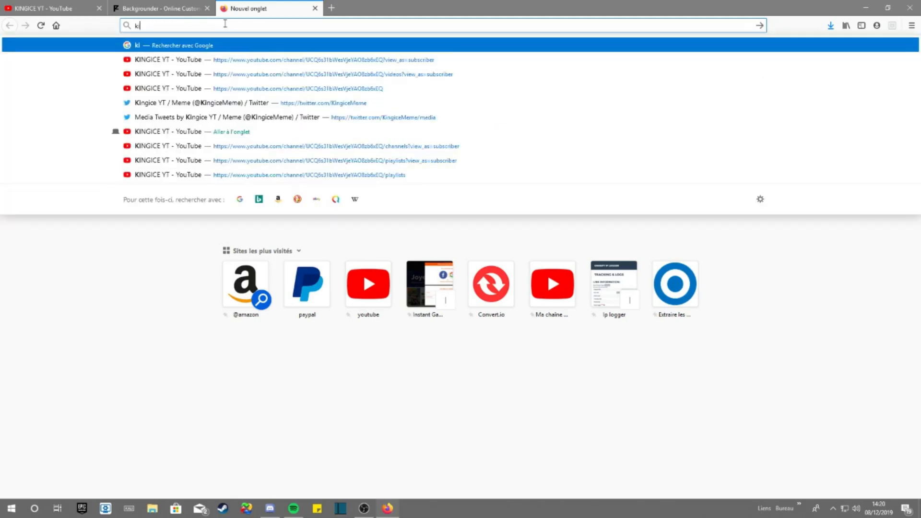
pyautogui.press('Return')
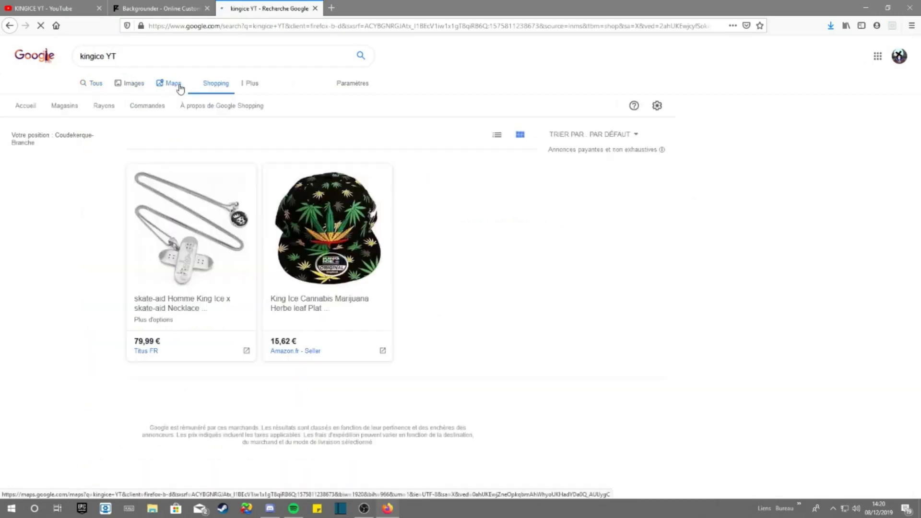
pyautogui.click(125, 85)
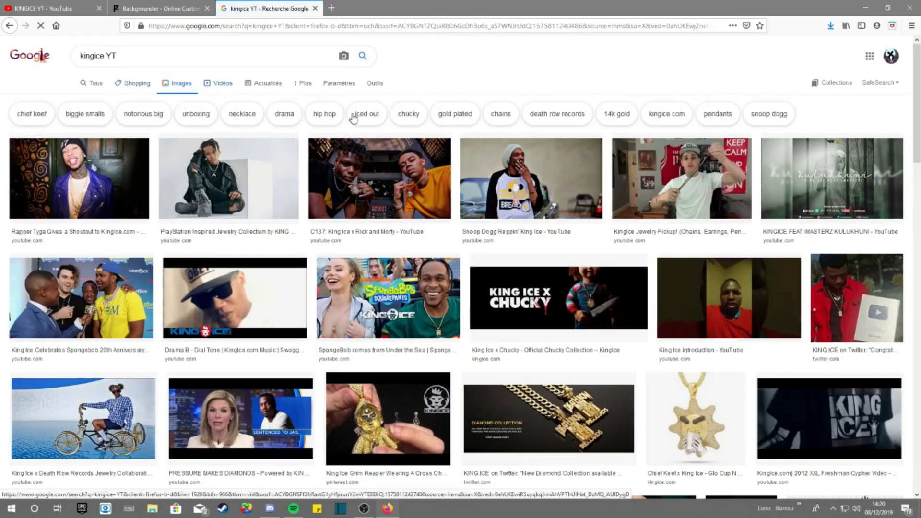
pyautogui.scroll(-3, 636, 210)
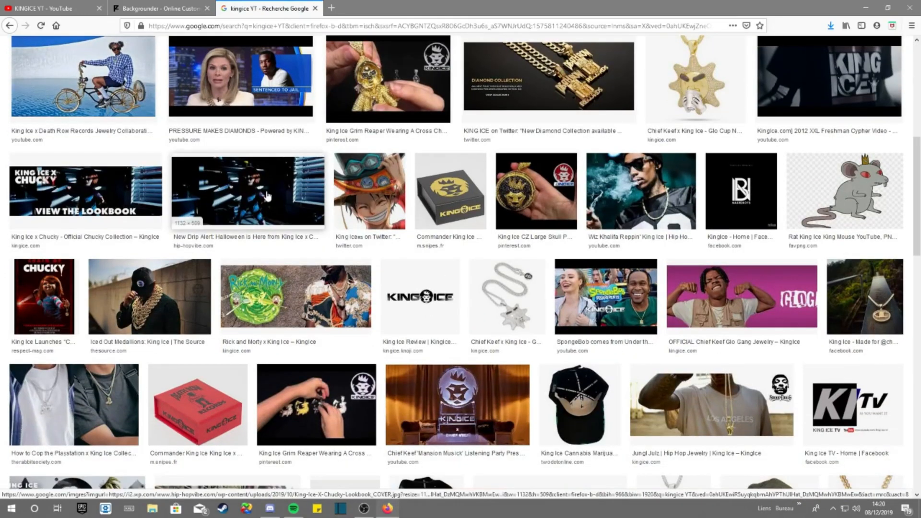
pyautogui.scroll(-3, 664, 223)
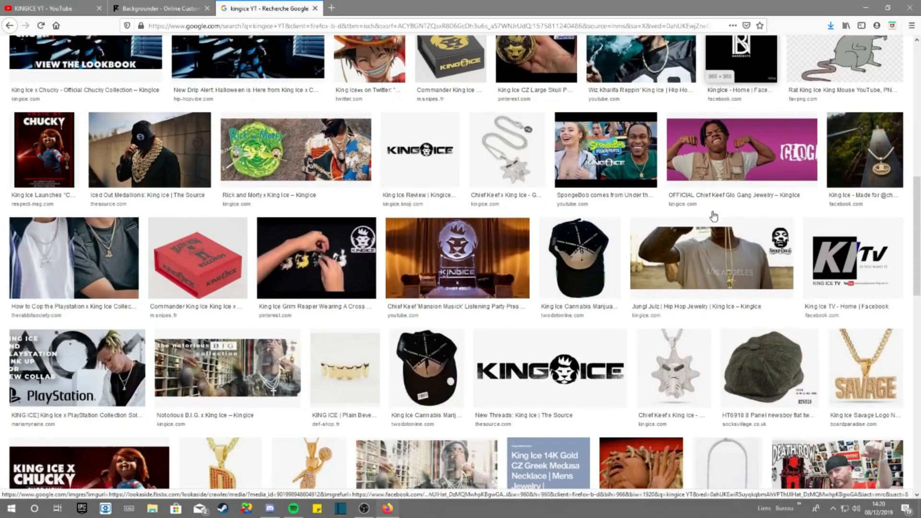
pyautogui.scroll(2, 783, 172)
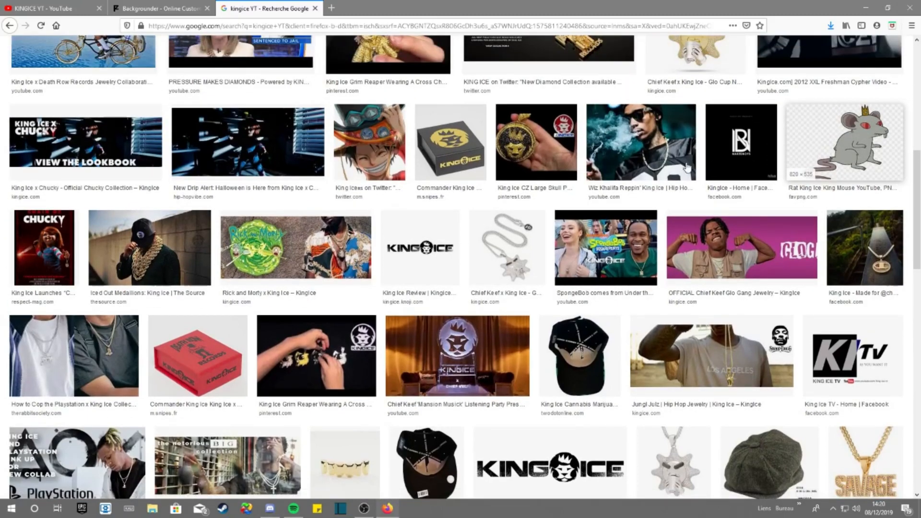
pyautogui.click(873, 144)
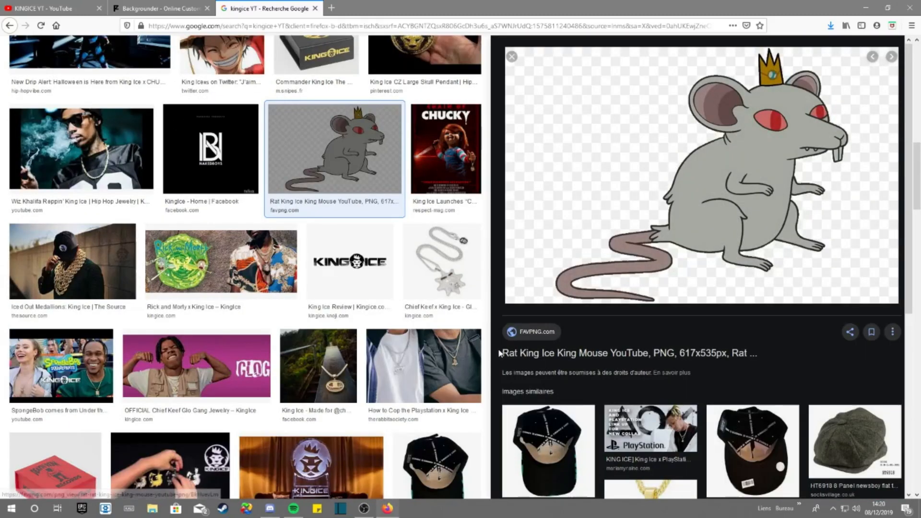
# Copy "Rat King" from the previewed picture's title and run an image search for "Rat King PNG".
pyautogui.moveTo(502, 354); pyautogui.dragTo(539, 355)
pyautogui.hotkey('ctrl', 'c')
pyautogui.hotkey('ctrl', '+')
pyautogui.hotkey('ctrl', '+')
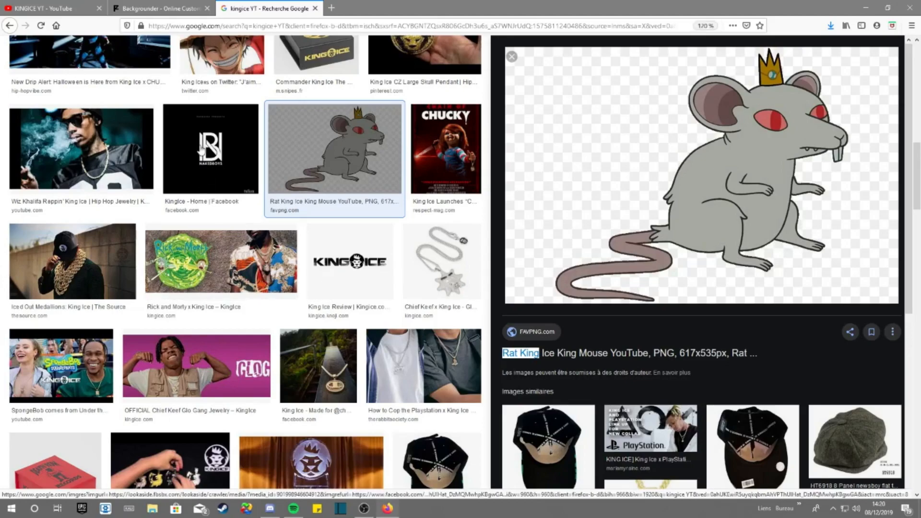
pyautogui.scroll(8, 184, 63)
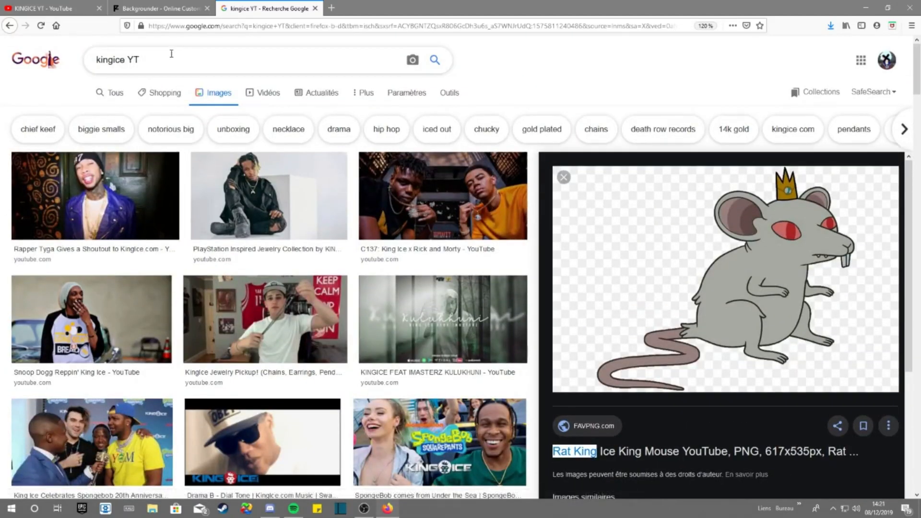
pyautogui.tripleClick(180, 59)
pyautogui.hotkey('ctrl', 'v')
pyautogui.write('PNG')
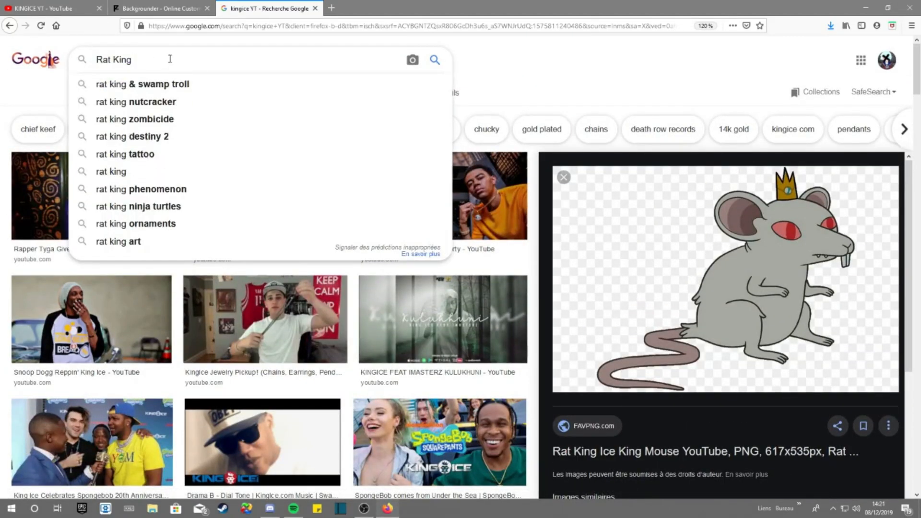
pyautogui.press('Return')
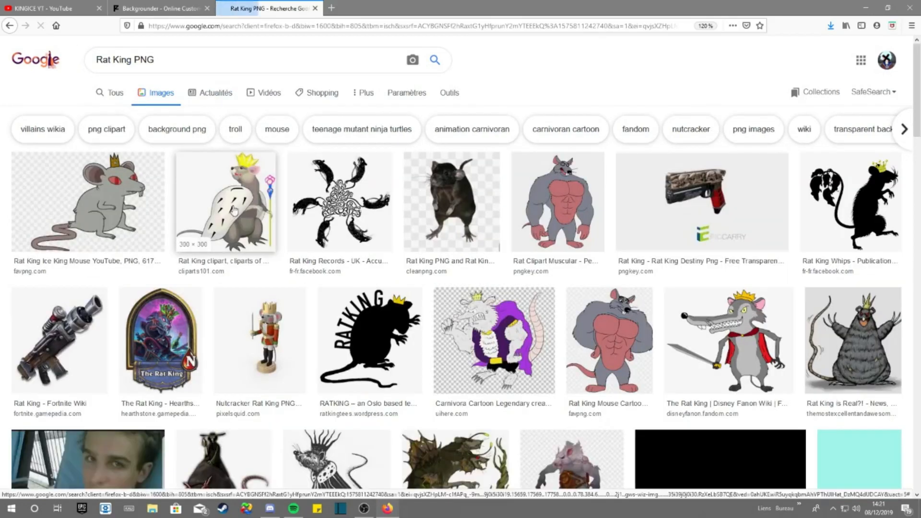
pyautogui.click(217, 229)
pyautogui.rightClick(704, 123)
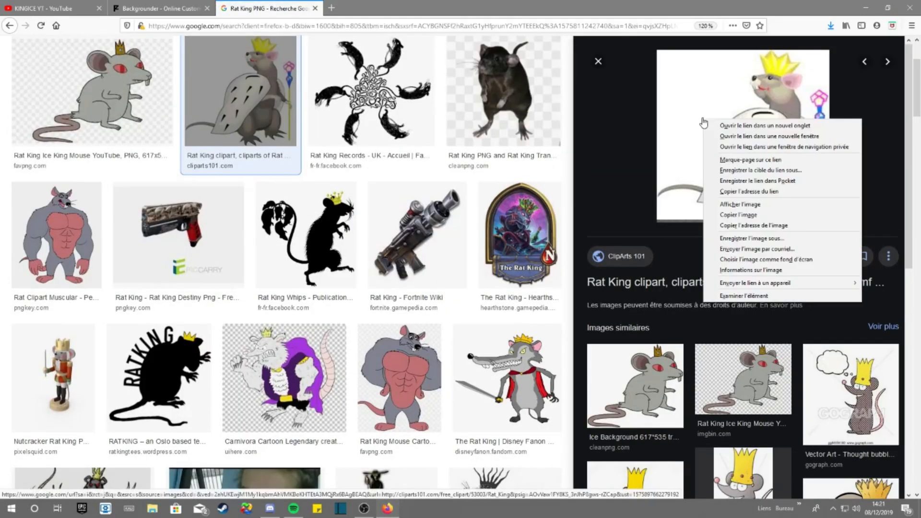
pyautogui.click(645, 132)
# Find the black crowned rat silhouette from pngimages.pics and save it under its default name in the video bannière folder.
pyautogui.scroll(3, 481, 165)
pyautogui.scroll(-10, 372, 205)
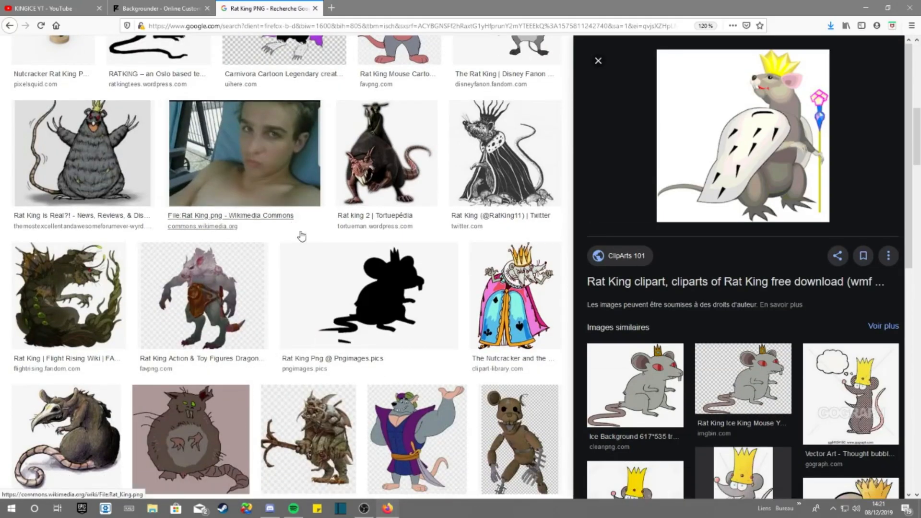
pyautogui.scroll(-3, 300, 238)
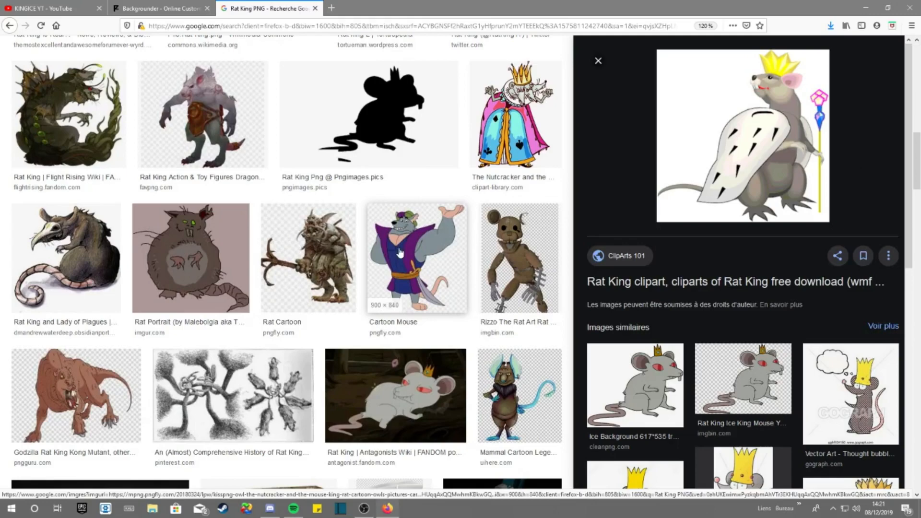
pyautogui.scroll(2, 400, 253)
pyautogui.click(372, 175)
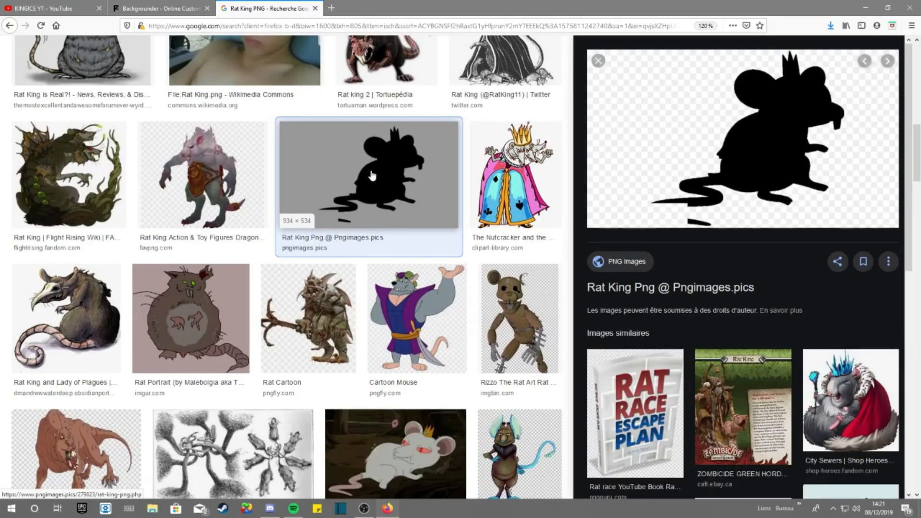
pyautogui.rightClick(716, 106)
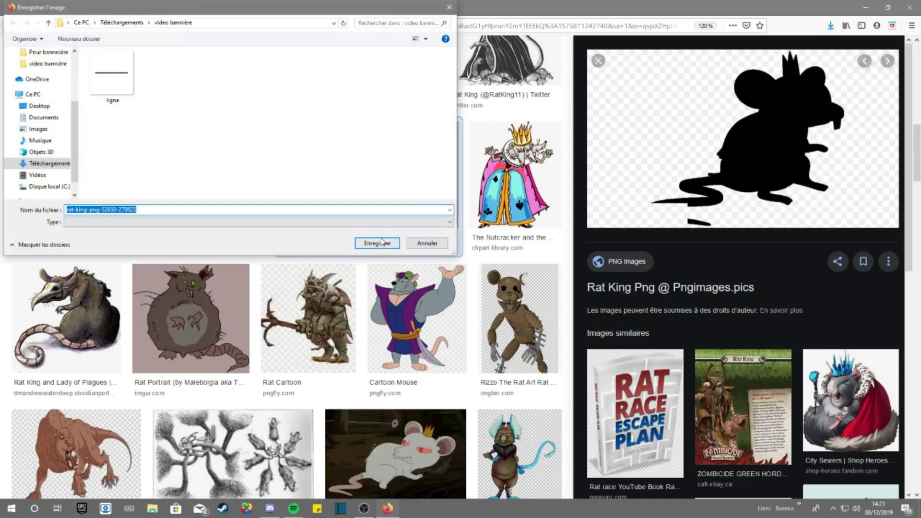
pyautogui.click(377, 243)
# Return to the Backgrounder page and import the saved rat-king-png silhouette as a new image layer.
pyautogui.click(120, 5)
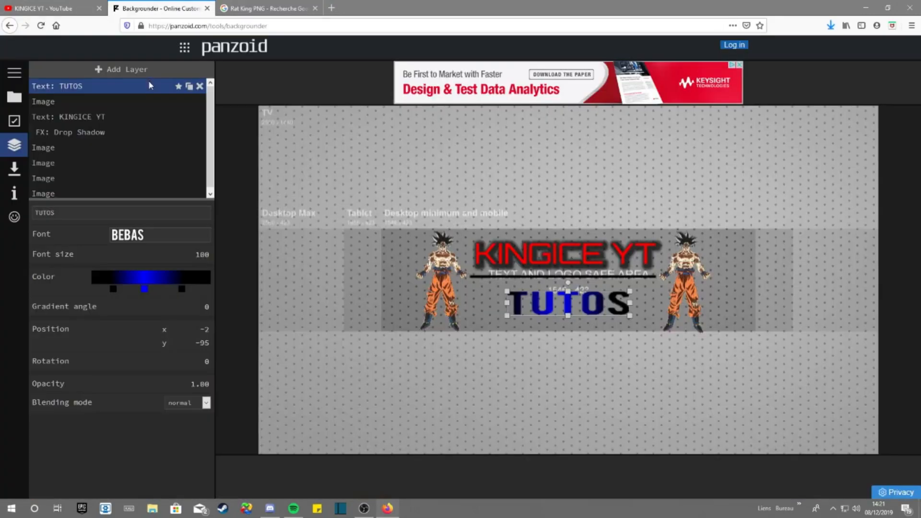
pyautogui.click(114, 70)
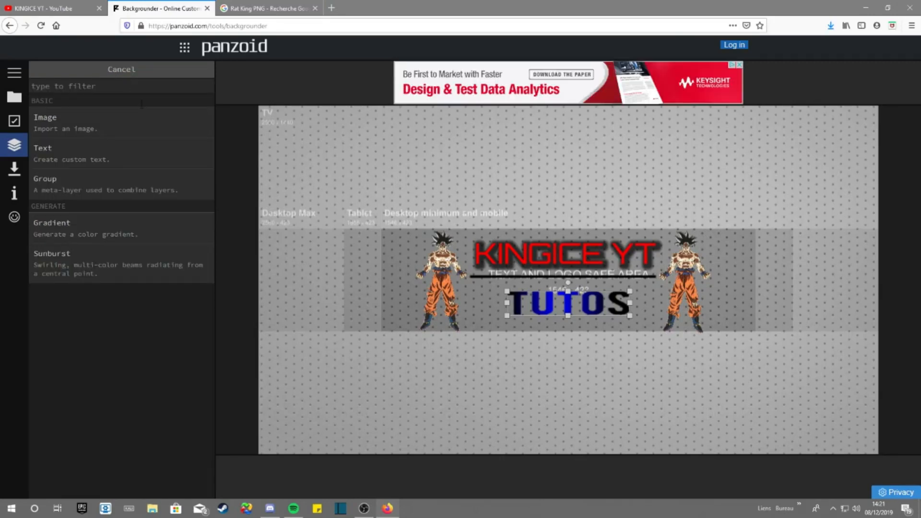
pyautogui.click(93, 129)
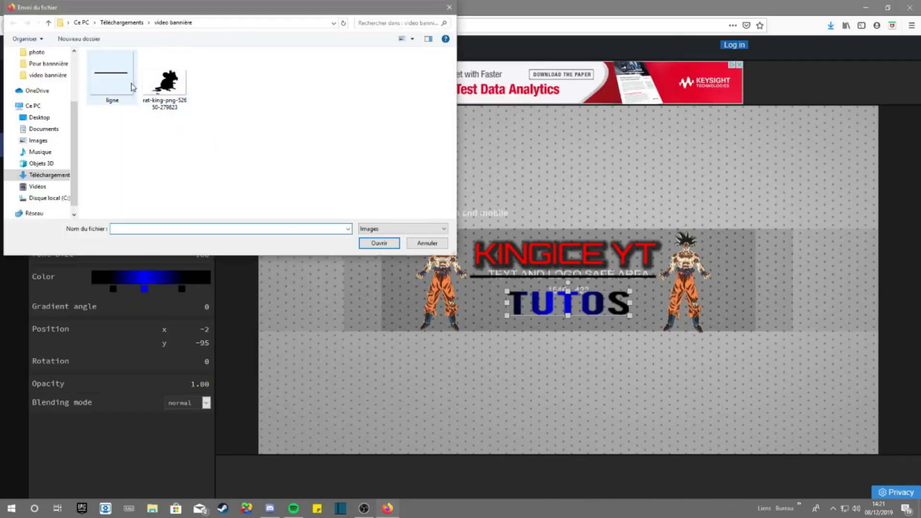
pyautogui.doubleClick(156, 91)
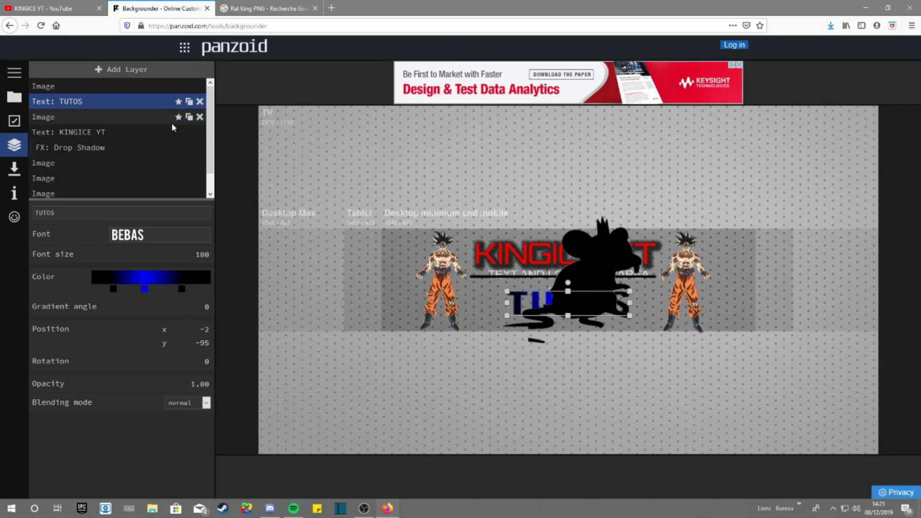
# Scale the rat silhouette to about 748 × 428 and place it beside the left Goku, at about x -1024, y 0.
pyautogui.click(108, 87)
pyautogui.moveTo(578, 245); pyautogui.dragTo(397, 238)
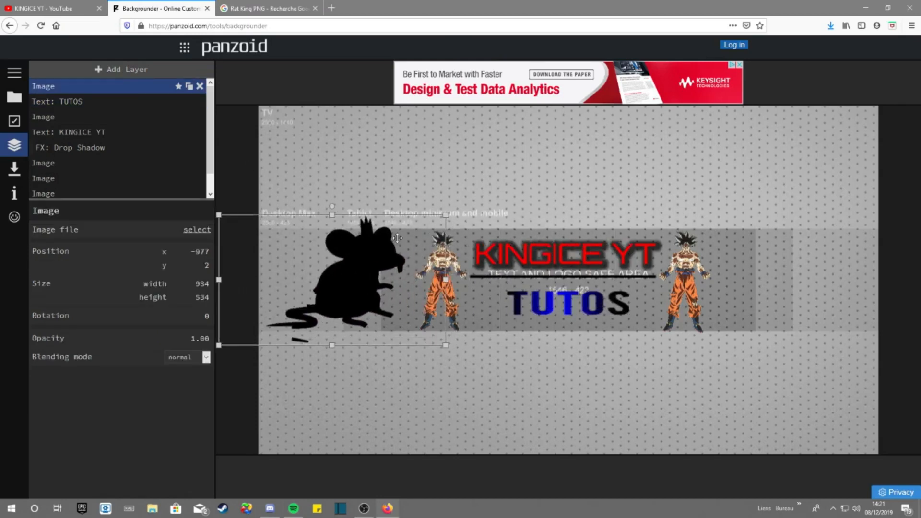
pyautogui.moveTo(446, 213); pyautogui.dragTo(423, 232)
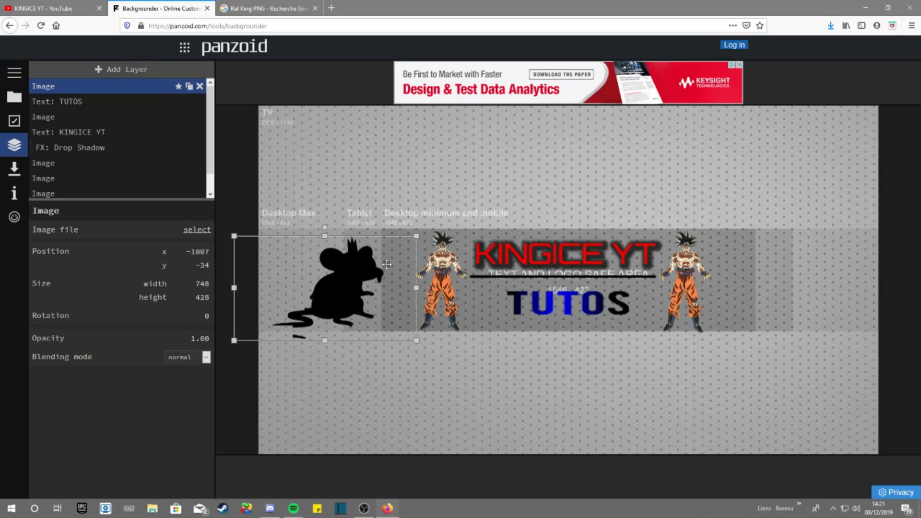
pyautogui.moveTo(372, 273)
pyautogui.mouseDown()
pyautogui.moveTo(365, 252)
pyautogui.moveTo(364, 260)
pyautogui.moveTo(380, 260)
pyautogui.moveTo(365, 274)
pyautogui.mouseUp()
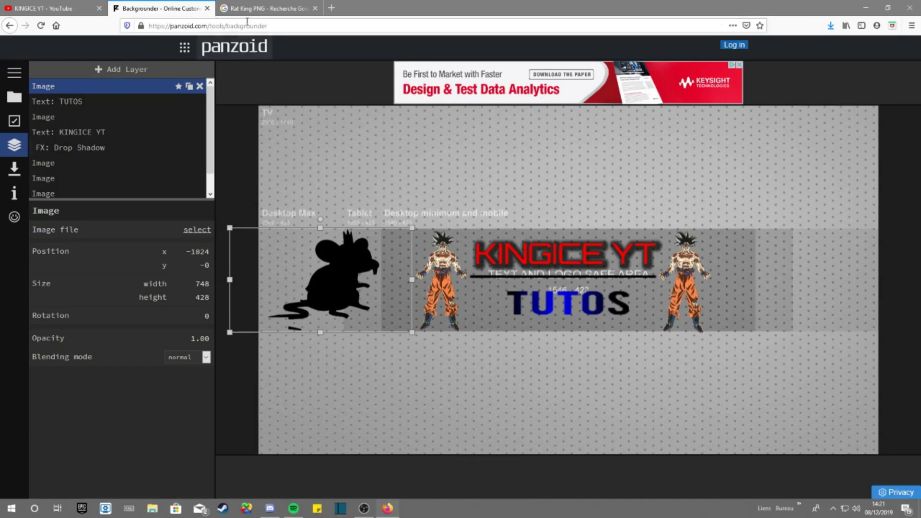
# Add an image layer with the red S'abonner button file bannère from the Pour bannnière folder in Téléchargements.
pyautogui.click(153, 71)
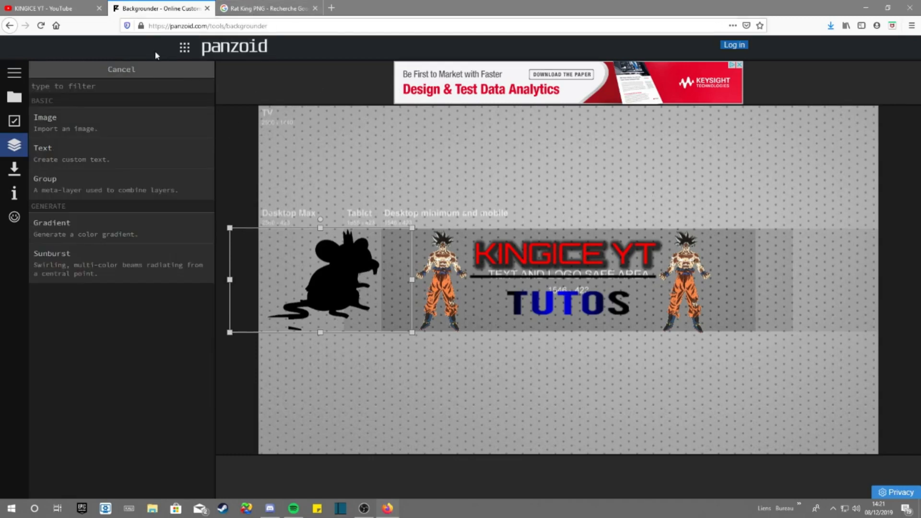
pyautogui.click(75, 117)
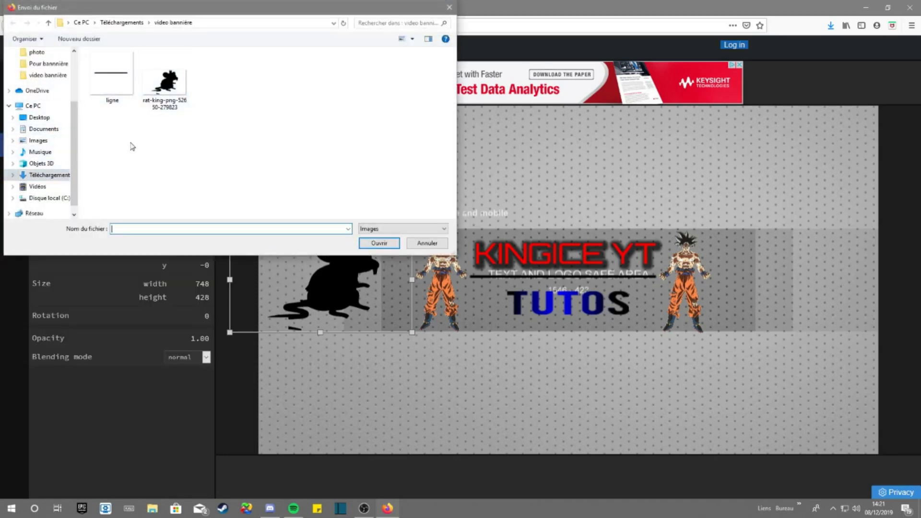
pyautogui.click(44, 175)
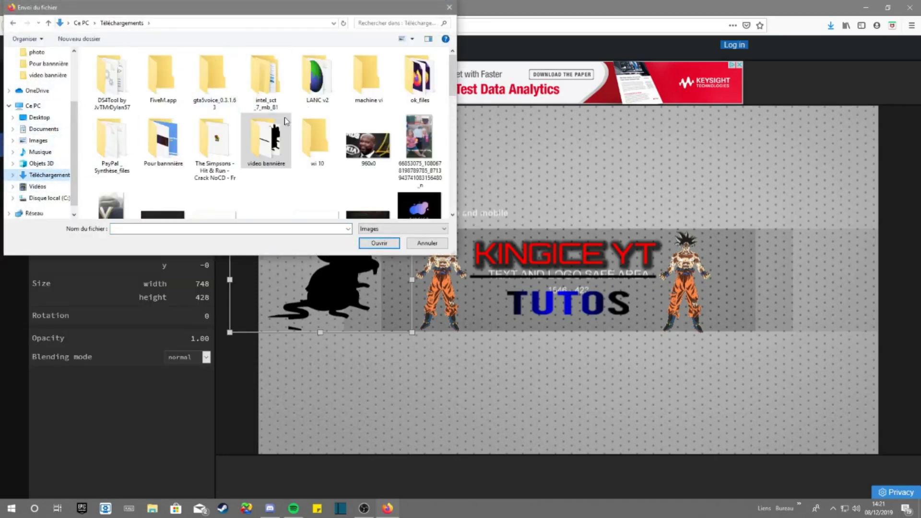
pyautogui.click(182, 145)
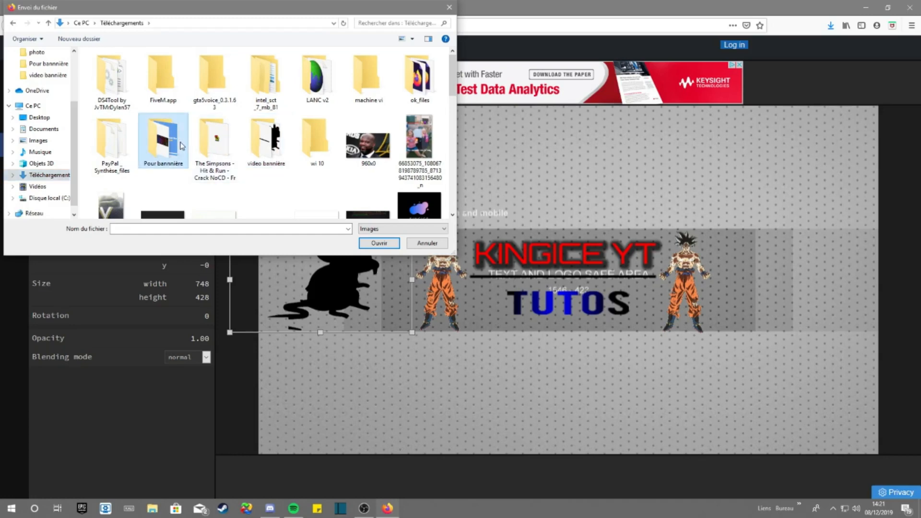
pyautogui.doubleClick(181, 143)
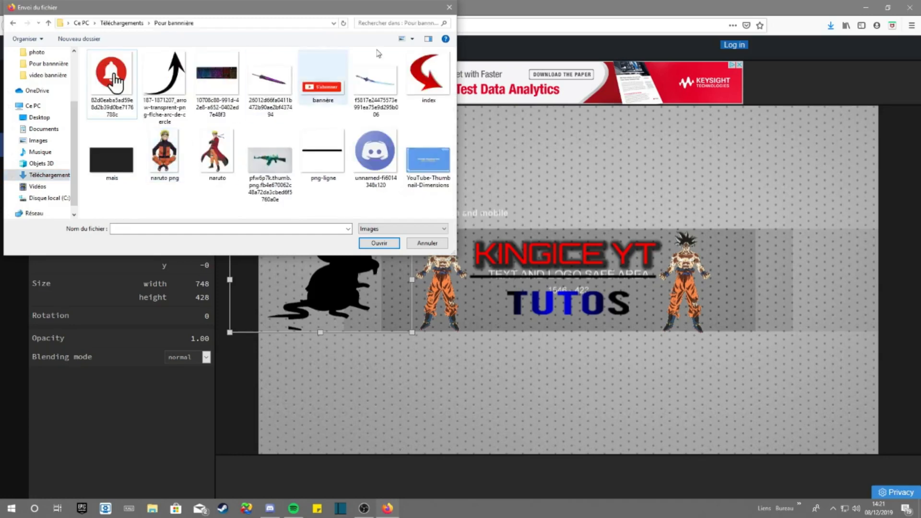
pyautogui.click(339, 79)
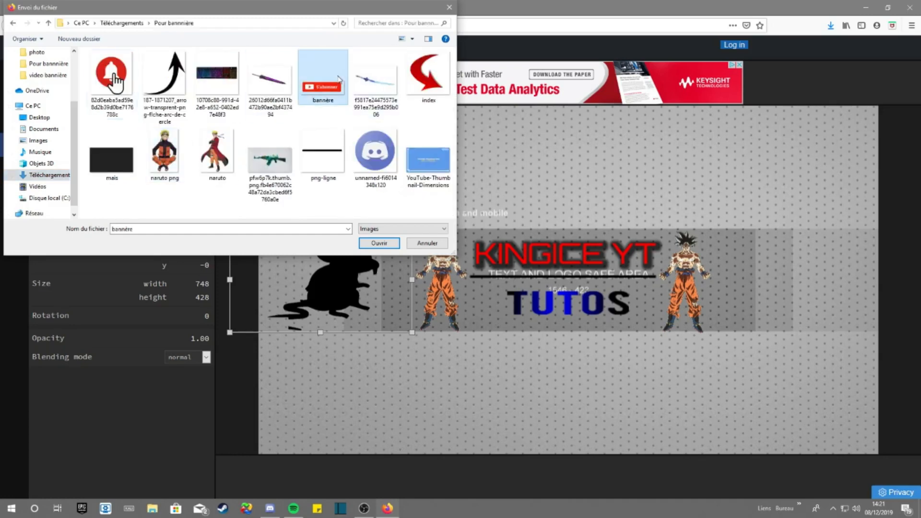
pyautogui.doubleClick(307, 92)
# Shrink the S'abonner button to about 637 × 205 and place it beside the right Goku, at about x 933, y 95.
pyautogui.click(76, 88)
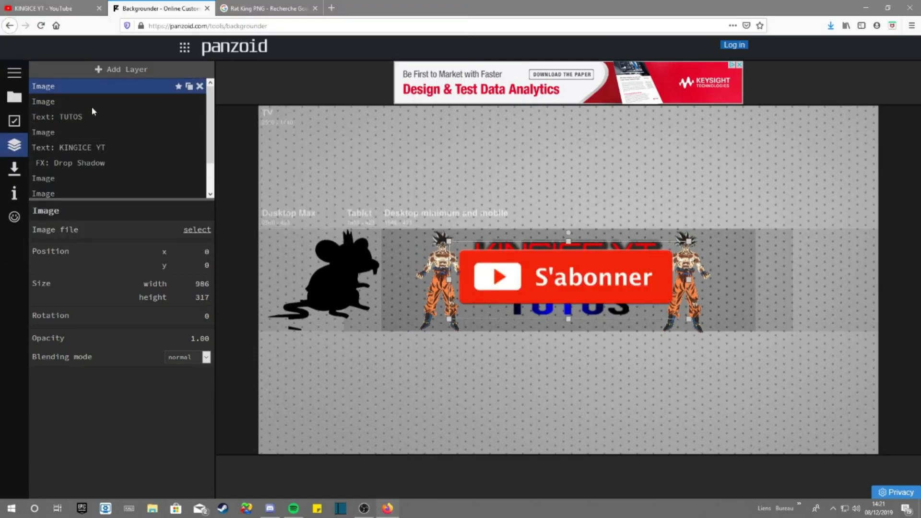
pyautogui.moveTo(564, 276); pyautogui.dragTo(702, 260)
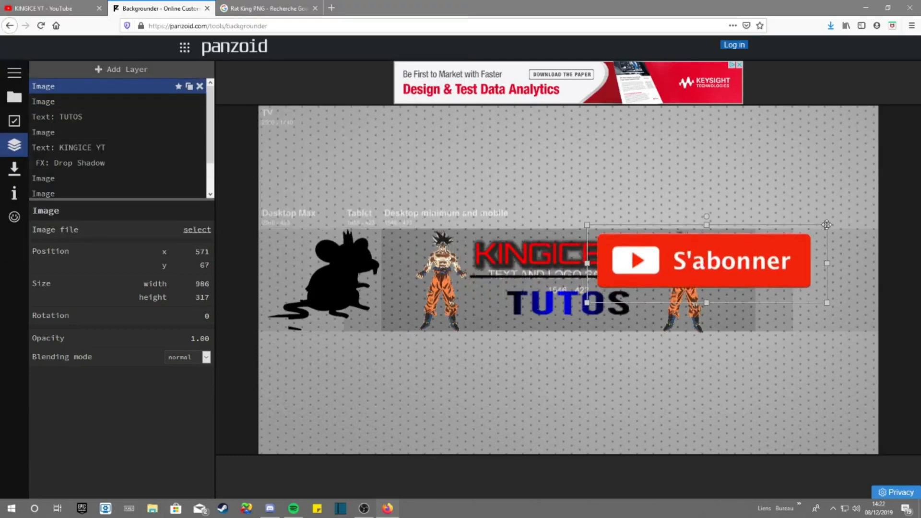
pyautogui.moveTo(827, 225); pyautogui.dragTo(811, 252)
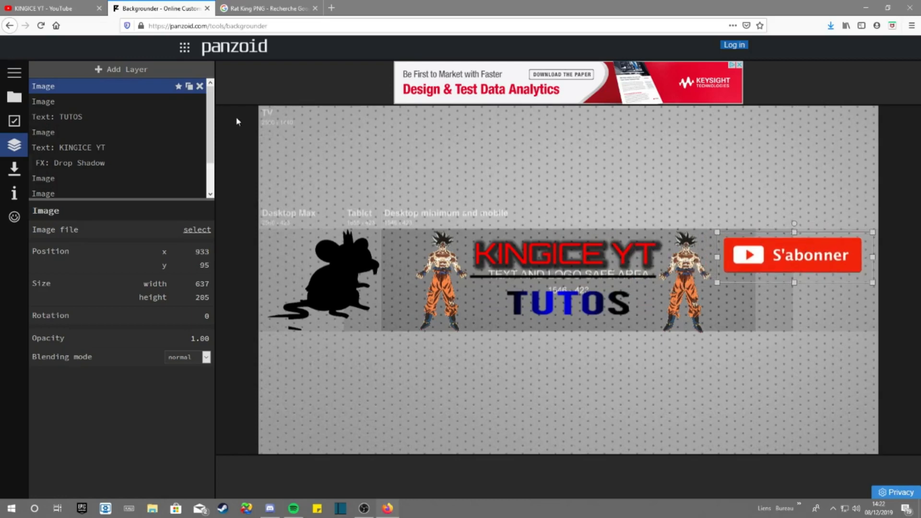
pyautogui.click(75, 72)
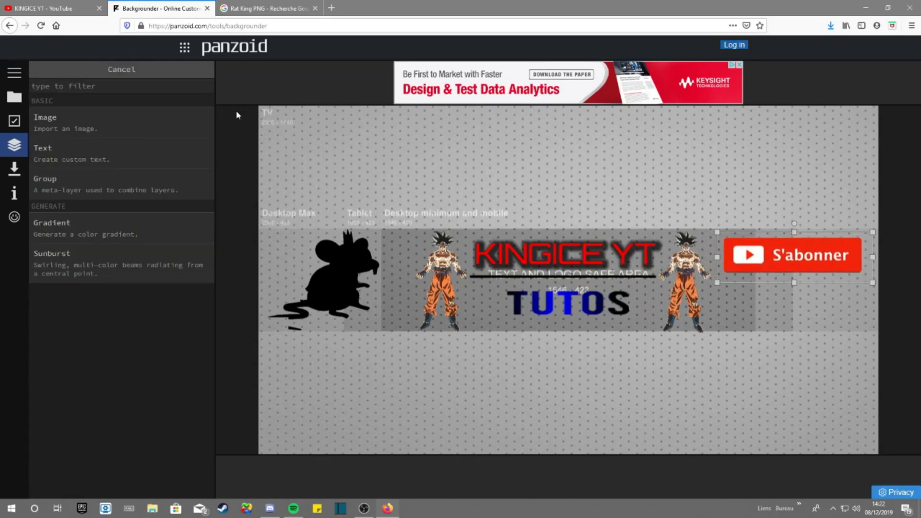
pyautogui.click(100, 116)
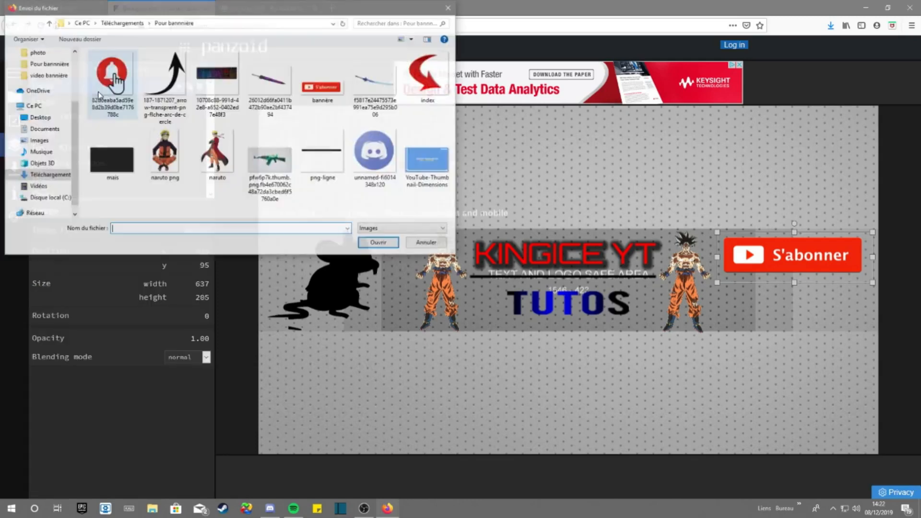
pyautogui.click(159, 78)
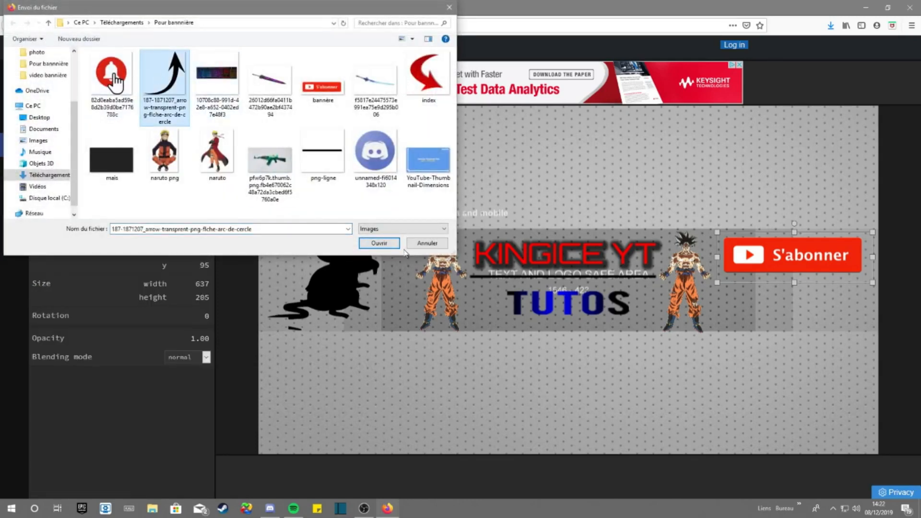
pyautogui.click(390, 245)
# Shrink the arrow to about 184 × 188, rotate it to -130 and place it below the S'abonner button, at about x 888, y -93.
pyautogui.moveTo(698, 174); pyautogui.dragTo(443, 135)
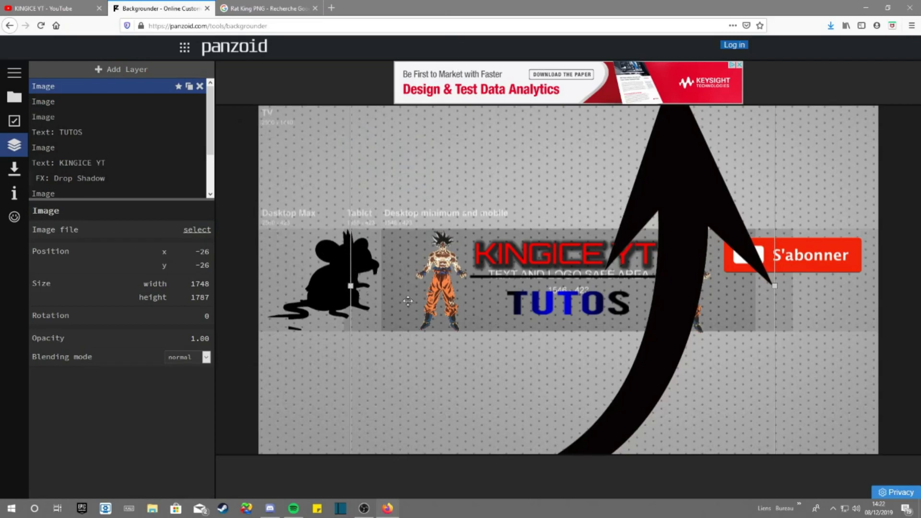
pyautogui.moveTo(737, 311); pyautogui.dragTo(508, 204)
pyautogui.moveTo(456, 158); pyautogui.dragTo(536, 278)
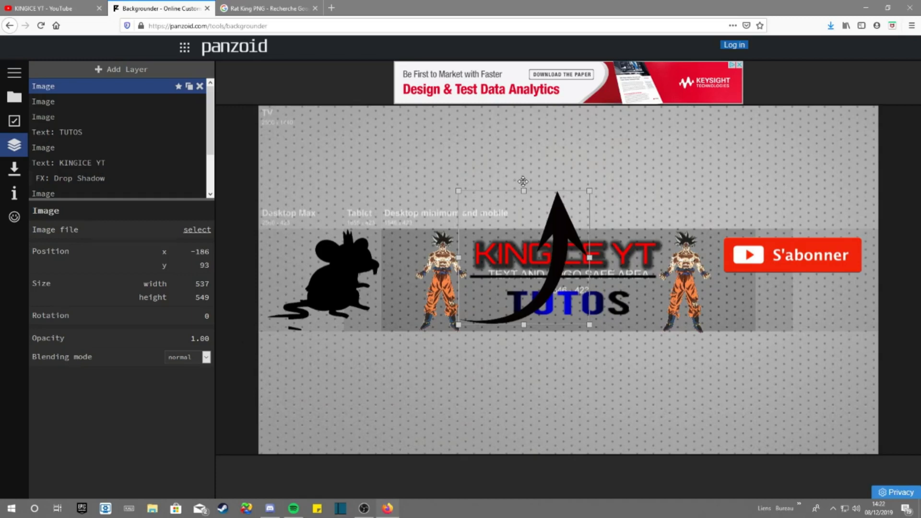
pyautogui.moveTo(523, 182); pyautogui.dragTo(466, 306)
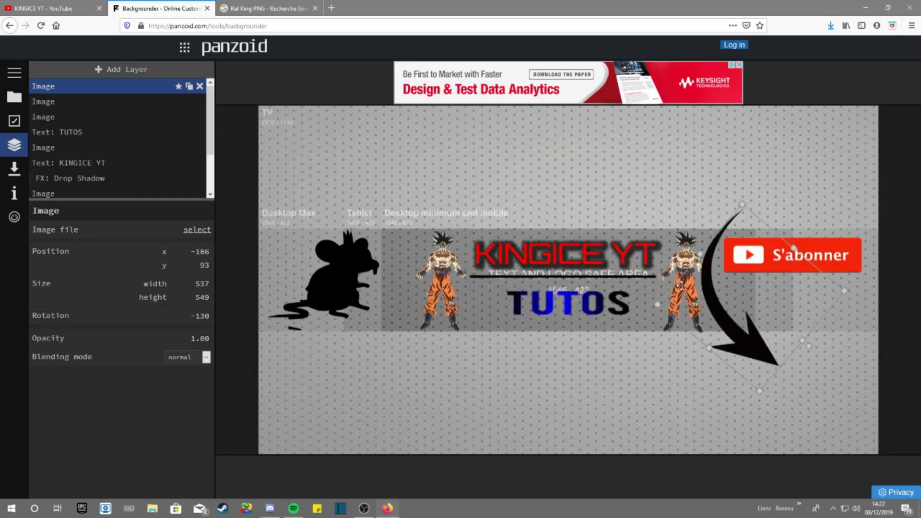
pyautogui.moveTo(681, 286); pyautogui.dragTo(685, 284)
pyautogui.moveTo(747, 341); pyautogui.dragTo(750, 278)
pyautogui.moveTo(755, 236); pyautogui.dragTo(814, 321)
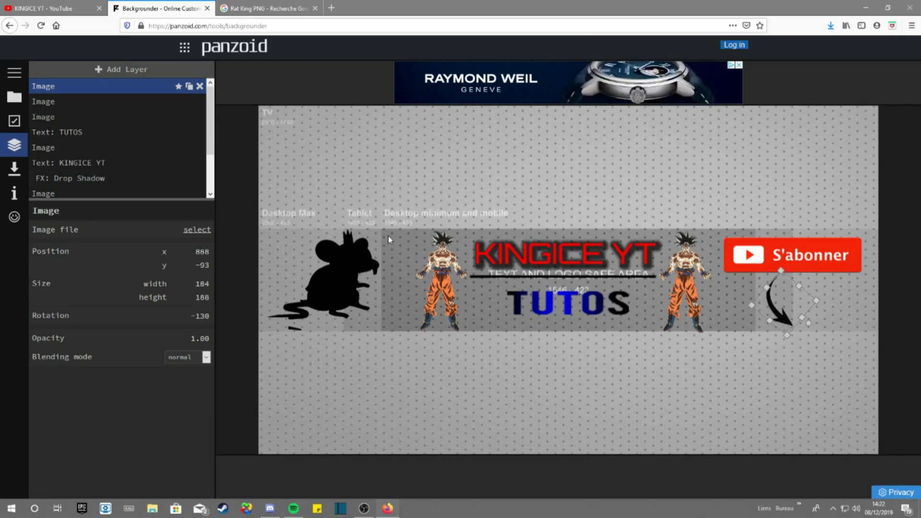
# Check the existing banner on the YouTube channel page and set the dotted grey background image's opacity to 1.00 in Backgrounder.
pyautogui.click(66, 7)
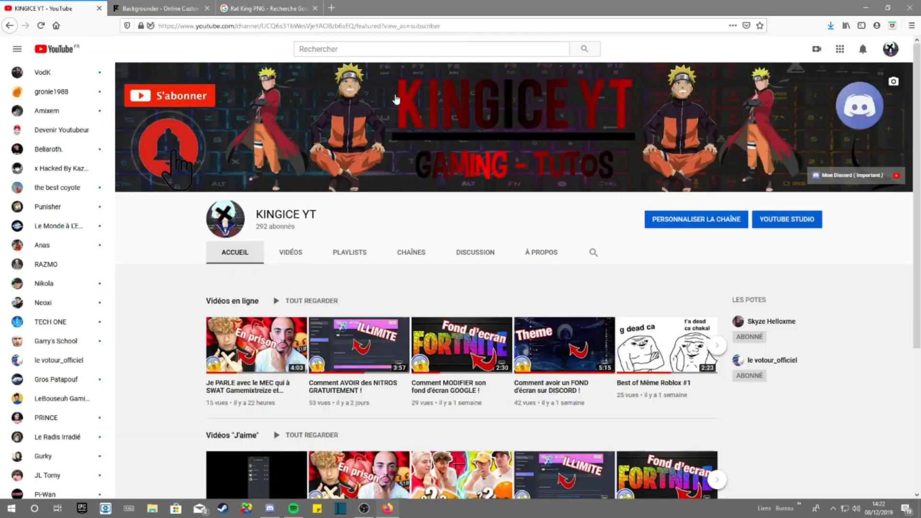
pyautogui.click(136, 7)
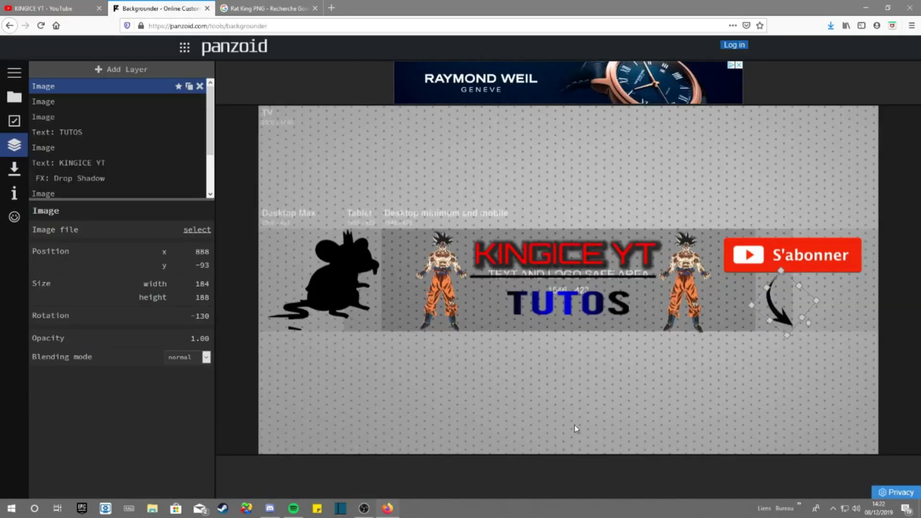
pyautogui.scroll(-1, 89, 173)
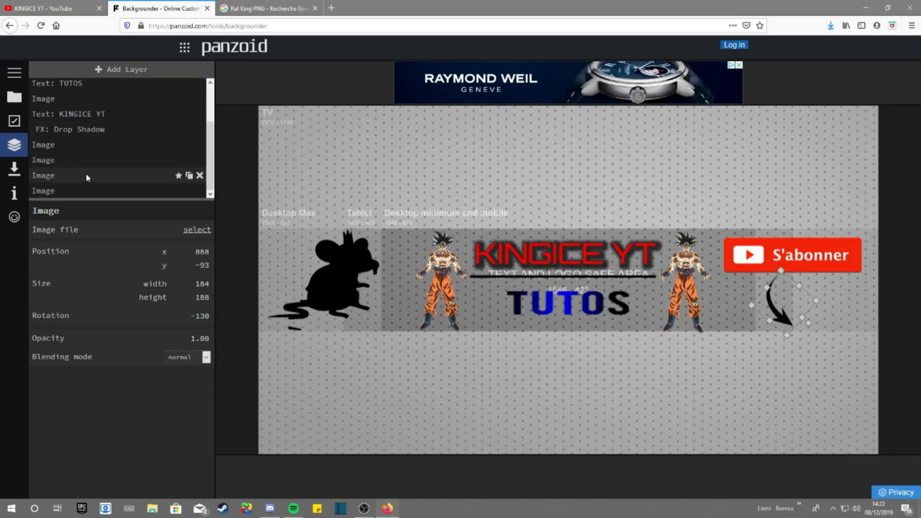
pyautogui.click(105, 177)
pyautogui.click(107, 159)
pyautogui.click(85, 172)
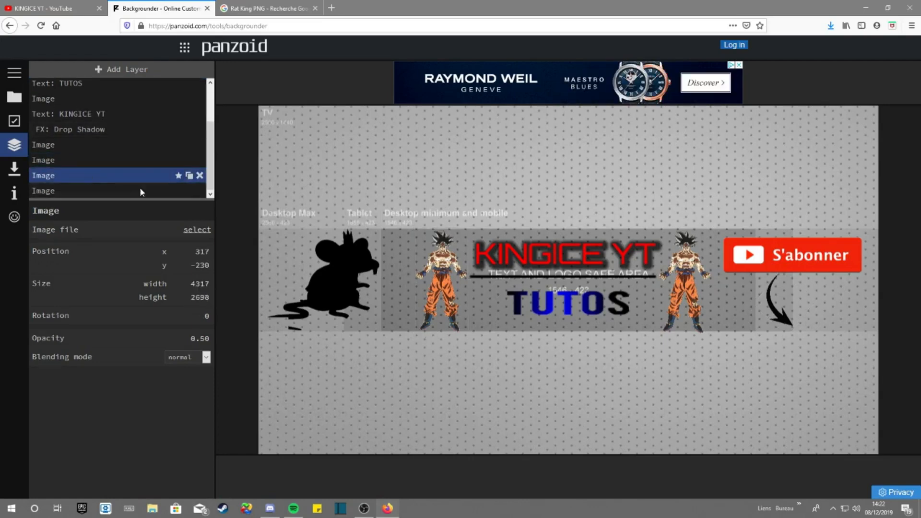
pyautogui.click(180, 337)
pyautogui.click(157, 339)
pyautogui.moveTo(214, 342); pyautogui.dragTo(295, 337)
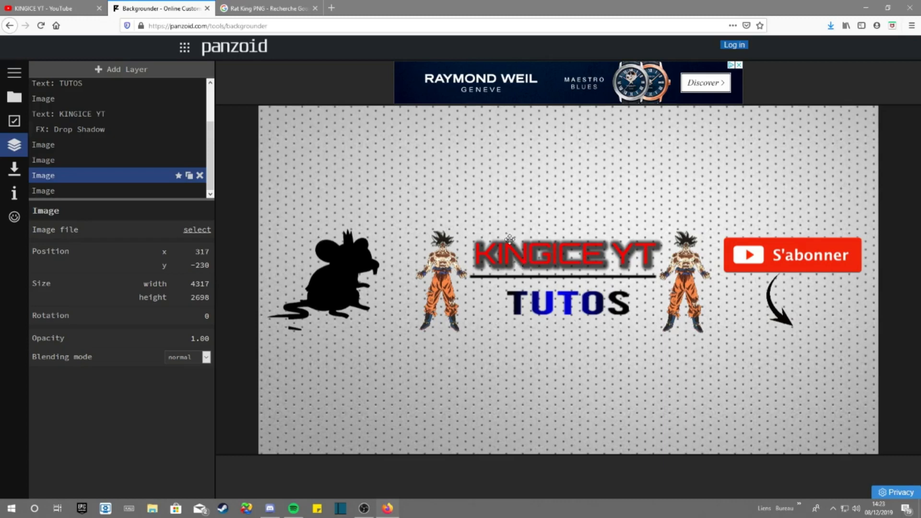
# Add a Drop Shadow effect to the TUTOS text layer.
pyautogui.scroll(2, 72, 100)
pyautogui.click(68, 144)
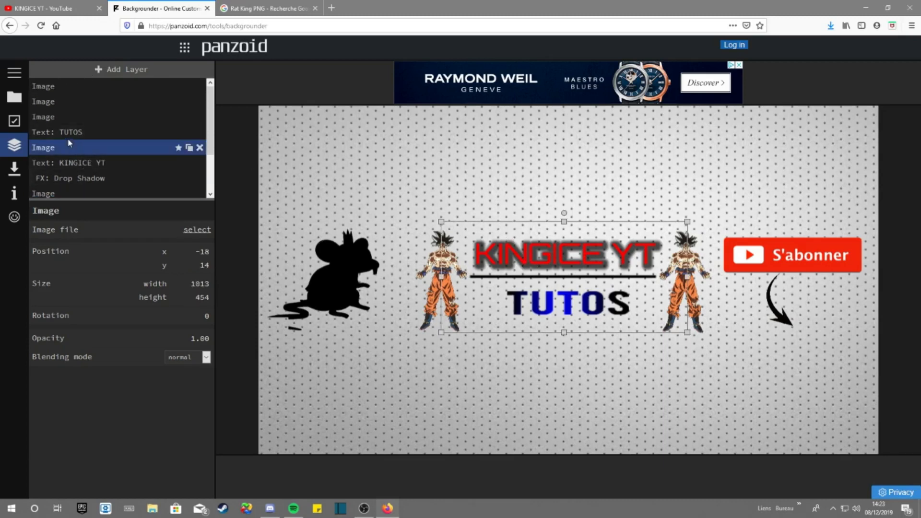
pyautogui.click(68, 133)
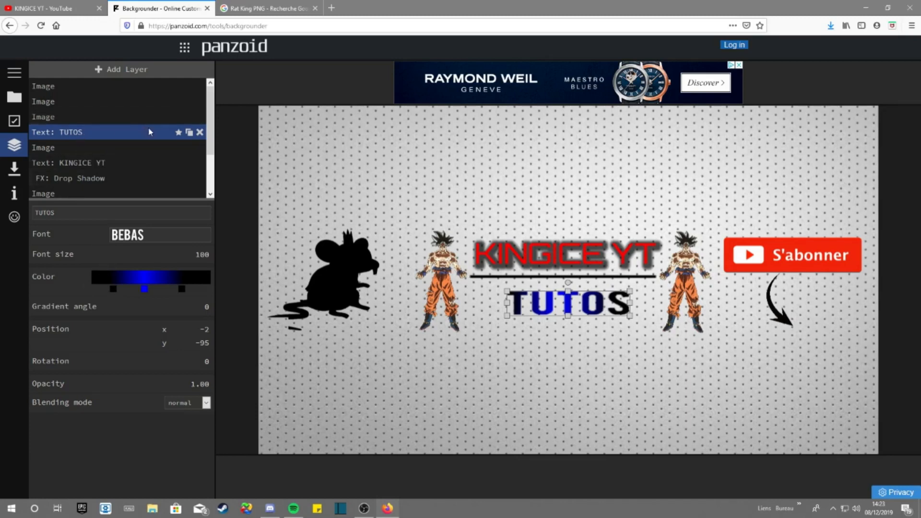
pyautogui.click(178, 134)
pyautogui.click(89, 366)
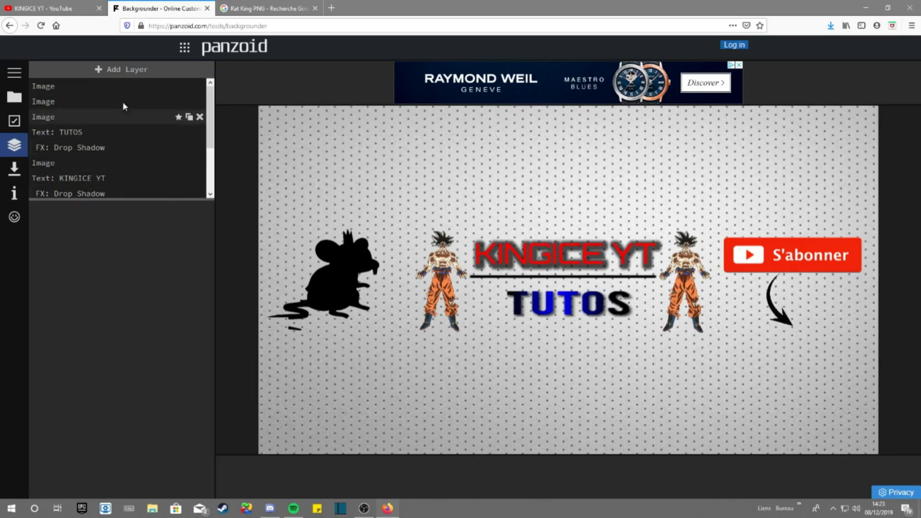
# Increase the drop shadow size to about 0.839 for the KINGICE YT text and about 0.786 for the TUTOS text.
pyautogui.scroll(-2, 82, 110)
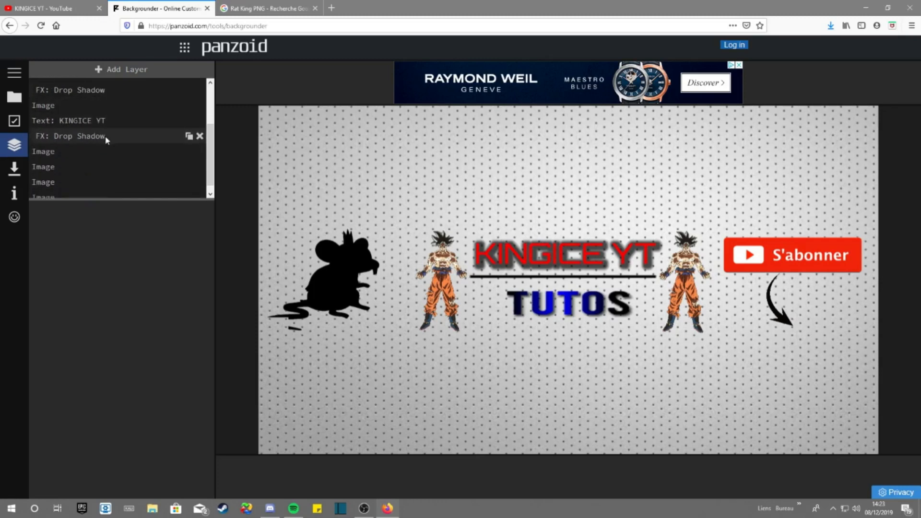
pyautogui.click(87, 137)
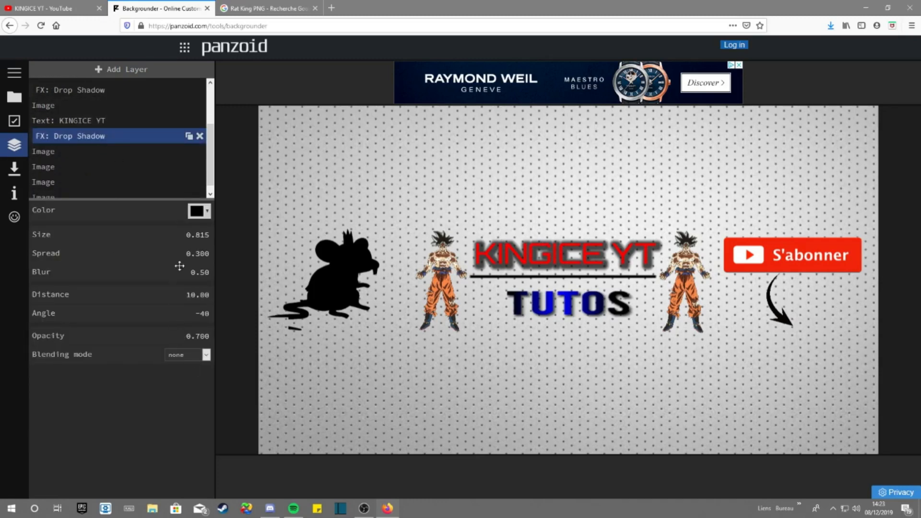
pyautogui.moveTo(176, 237)
pyautogui.mouseDown()
pyautogui.moveTo(218, 234)
pyautogui.moveTo(187, 233)
pyautogui.mouseUp()
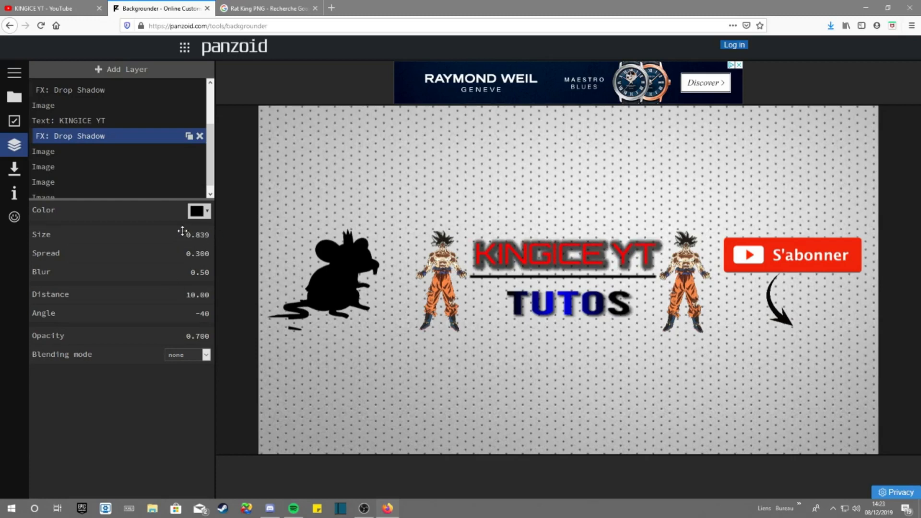
pyautogui.click(140, 90)
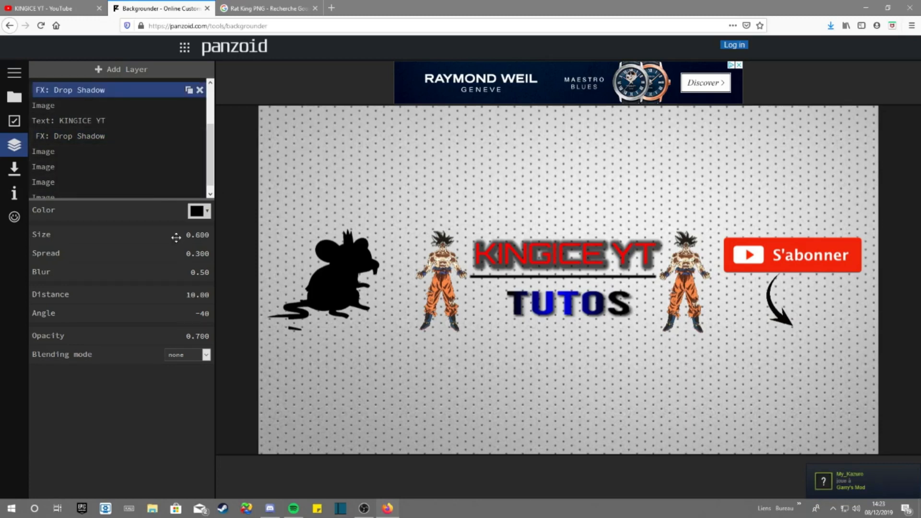
pyautogui.moveTo(176, 238); pyautogui.dragTo(278, 257)
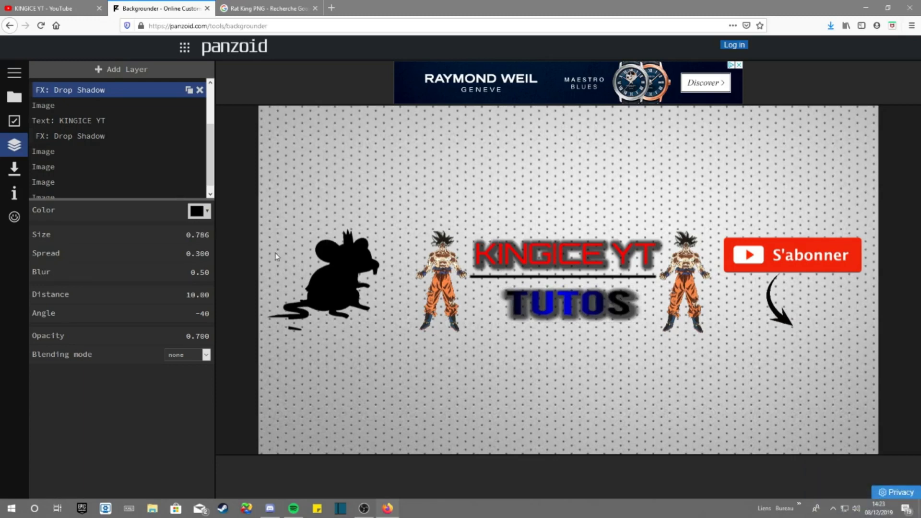
# Try yellow (#ffff00) and blue (#0000ff) for the TUTOS drop shadow and return its colour to black.
pyautogui.click(210, 219)
pyautogui.click(236, 229)
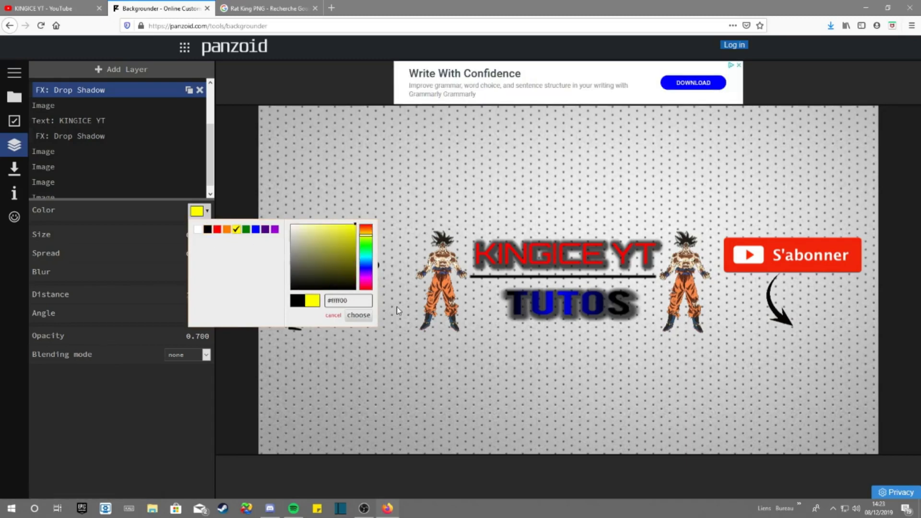
pyautogui.click(359, 316)
pyautogui.click(207, 214)
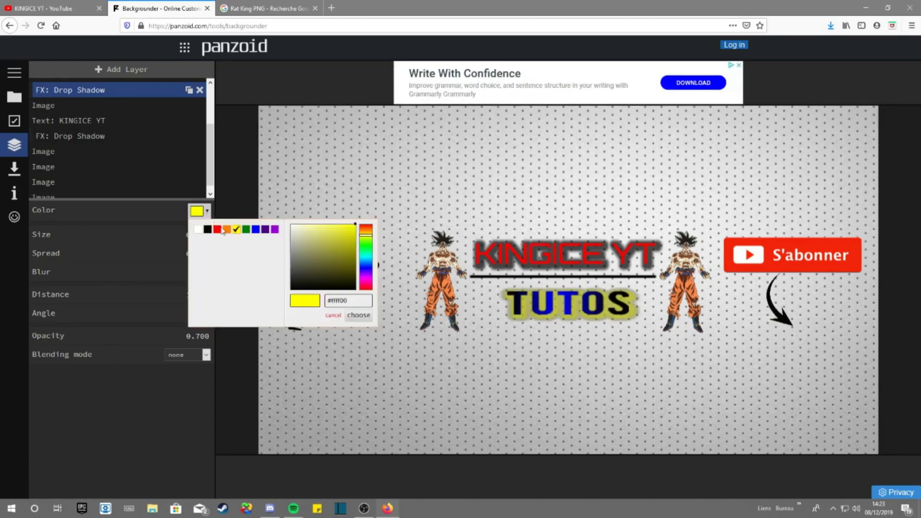
pyautogui.click(255, 229)
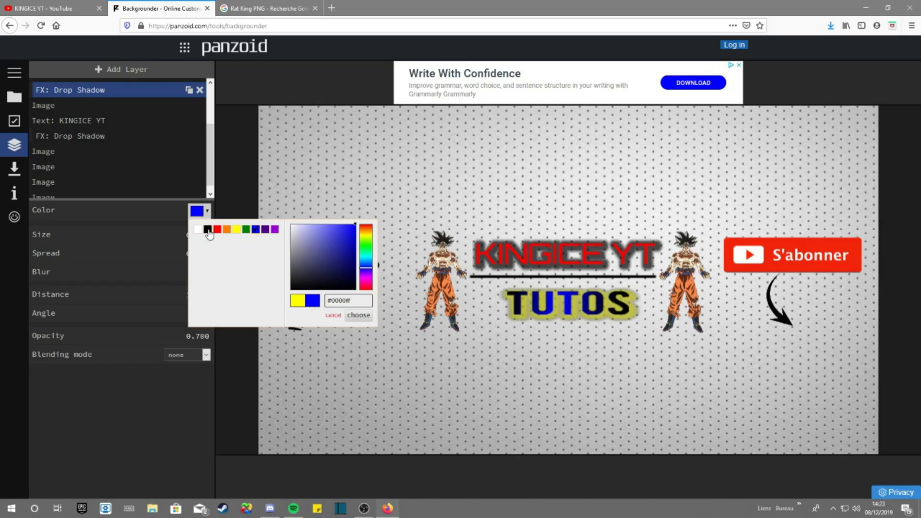
pyautogui.click(207, 229)
pyautogui.click(358, 315)
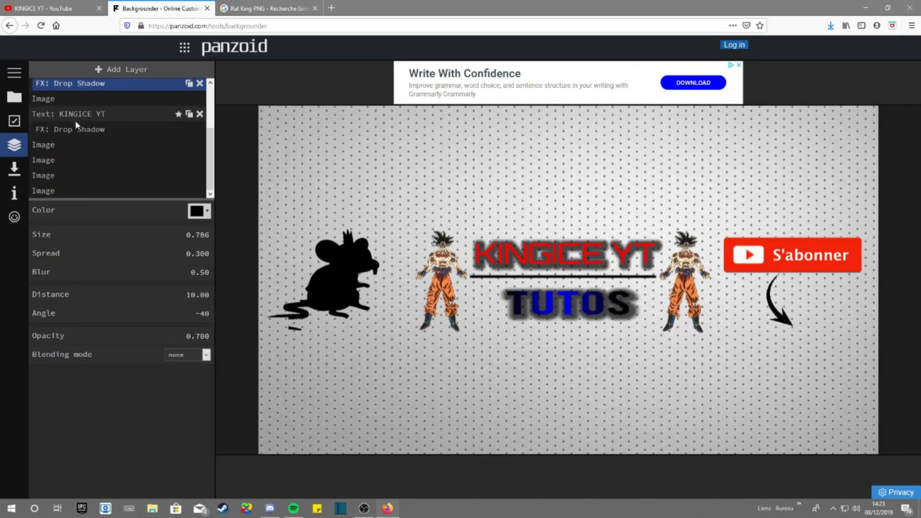
# Compare the new banner design in Backgrounder with the current banner on the YouTube channel page.
pyautogui.scroll(3, 128, 192)
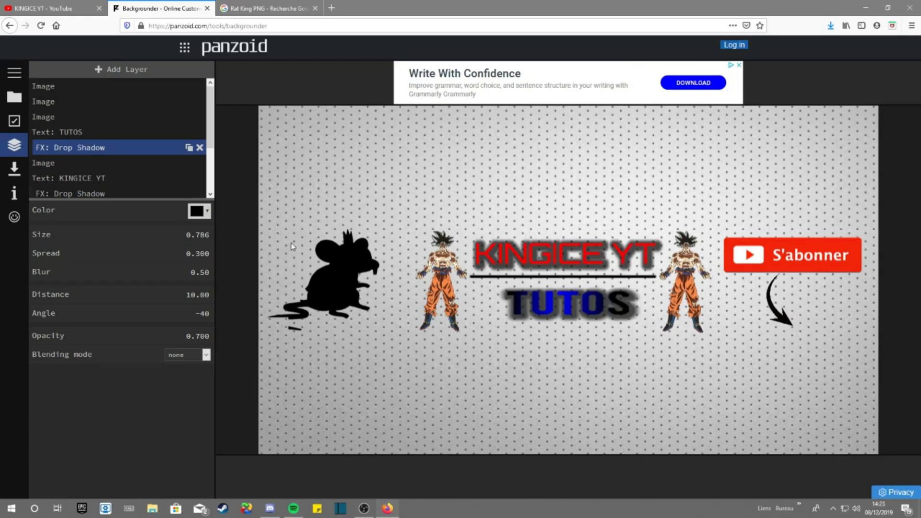
pyautogui.click(52, 9)
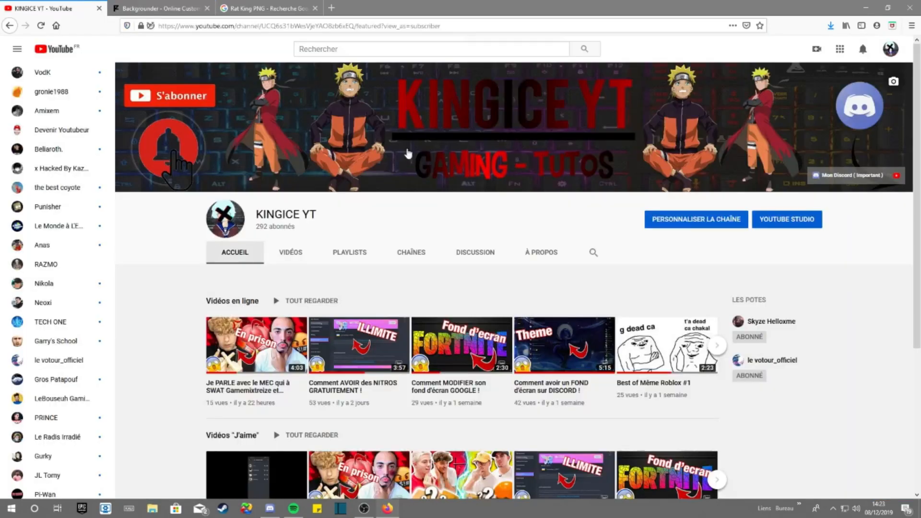
pyautogui.click(159, 8)
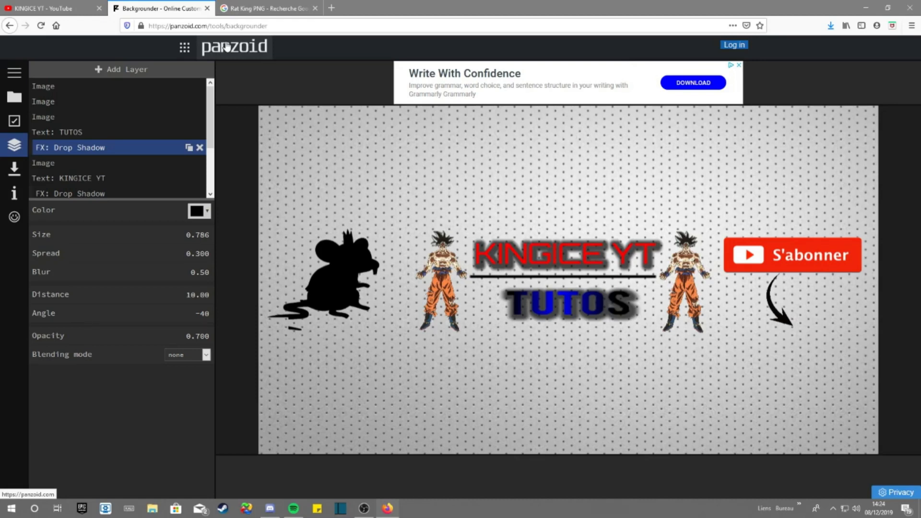
pyautogui.click(64, 4)
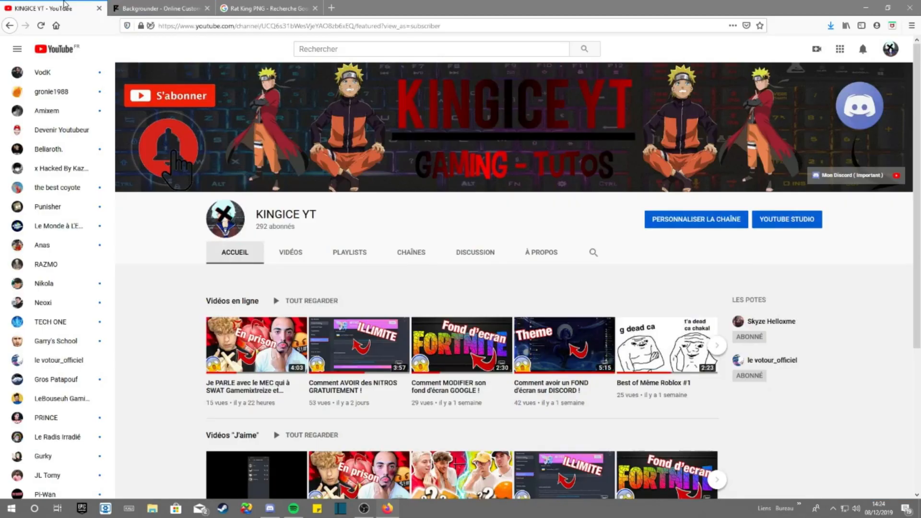